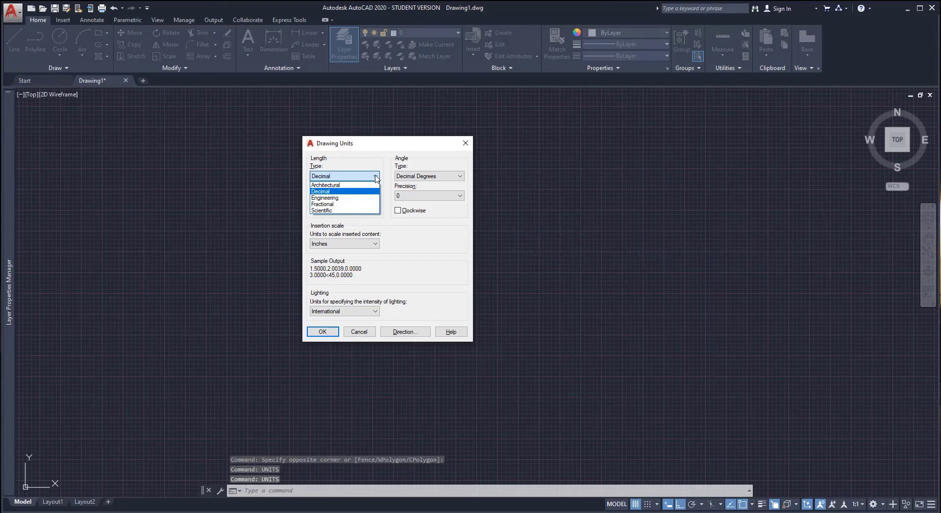
Set the drawing's length units to Decimal with a precision of 0
{"action": "left_click", "coordinate": [343, 191]}
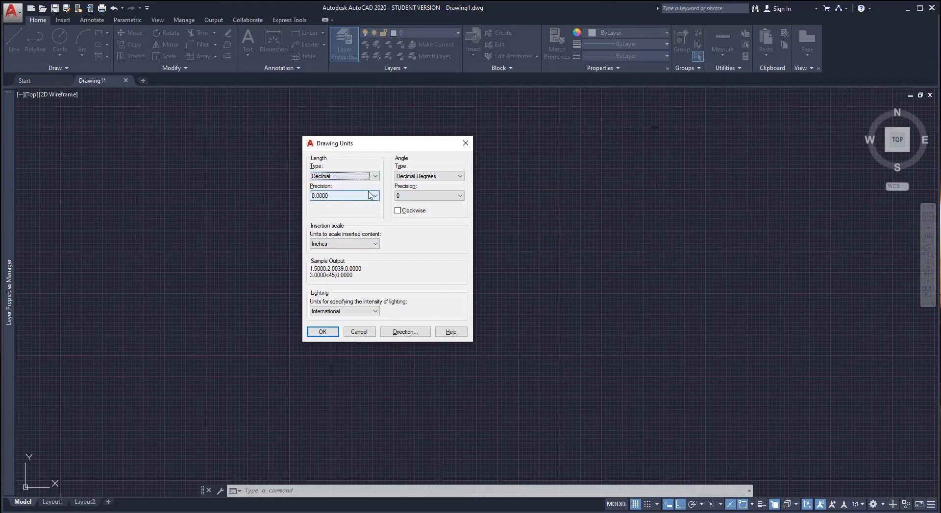
{"action": "left_click", "coordinate": [374, 196]}
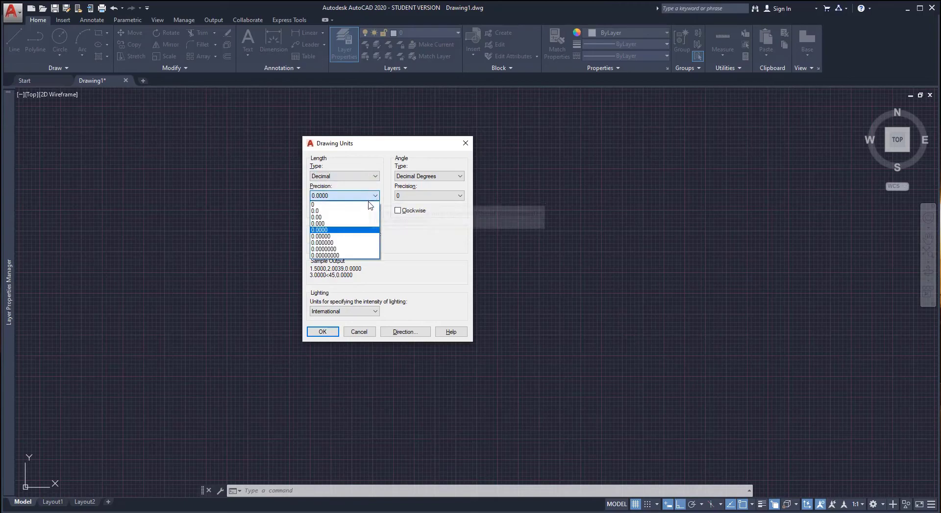
{"action": "left_click", "coordinate": [370, 205]}
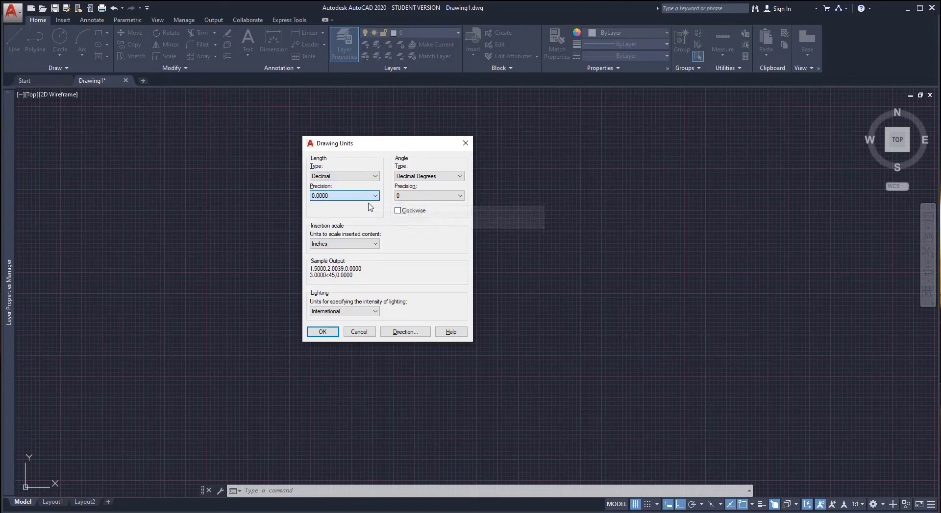
{"action": "left_click", "coordinate": [322, 333]}
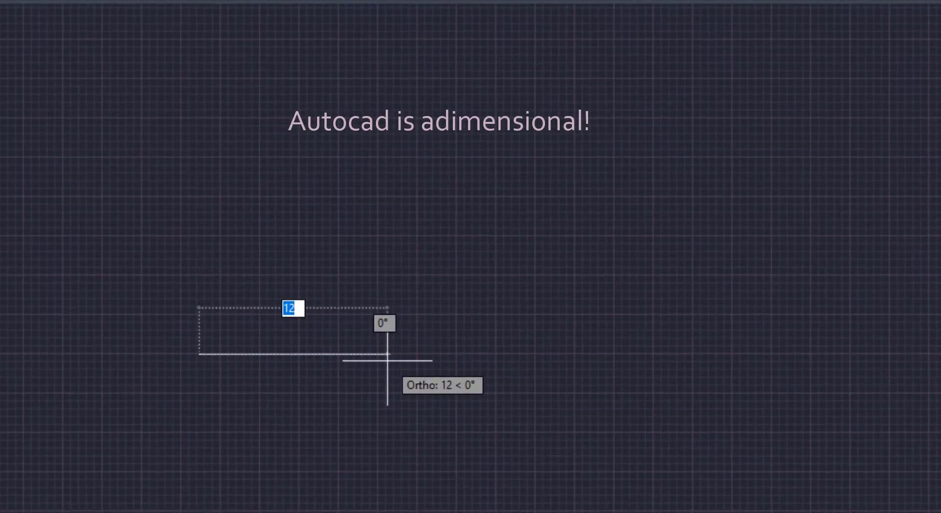
Draw a horizontal line 20 units long and a rising line about 13 units long at about 23° from its right endpoint
{"action": "type", "text": "20"}
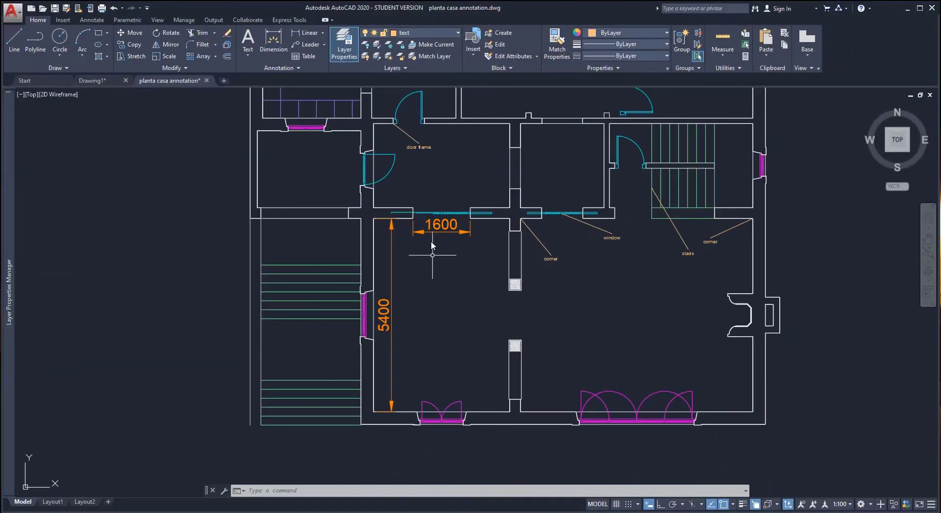
{"action": "scroll", "coordinate": [426, 225], "scroll_direction": "up", "scroll_amount": 3}
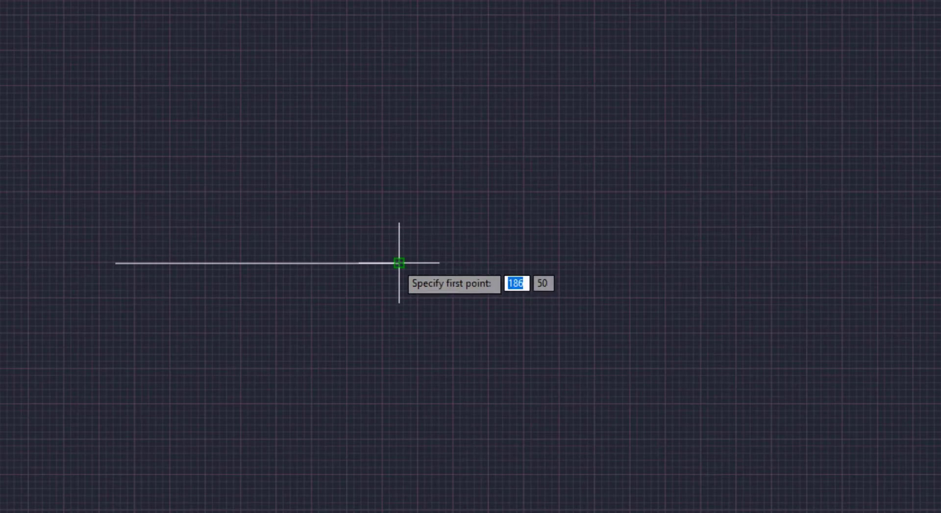
{"action": "left_click", "coordinate": [399, 263]}
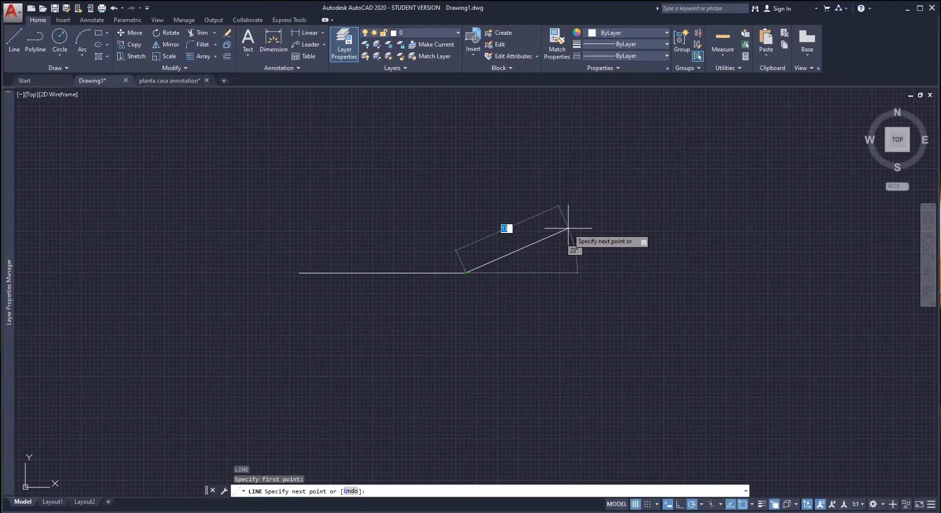
{"action": "left_click", "coordinate": [567, 228]}
{"action": "key", "text": "Return"}
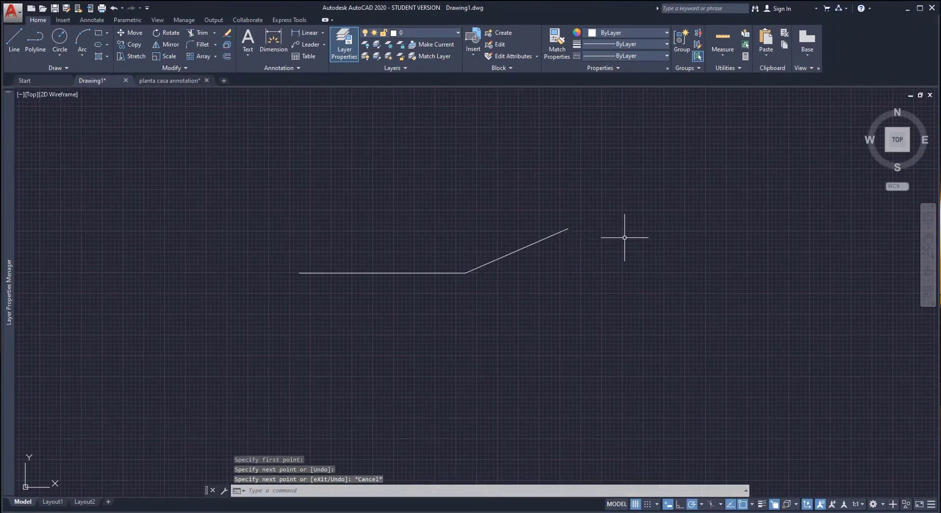
Turn object snap off and start a line by eye near the joint of the two lines
{"action": "left_click", "coordinate": [752, 505]}
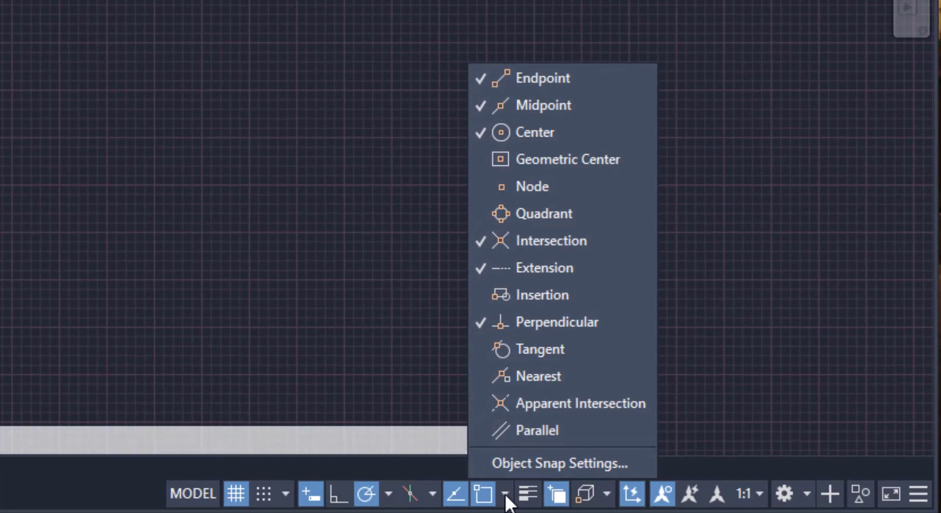
{"action": "left_click", "coordinate": [485, 496]}
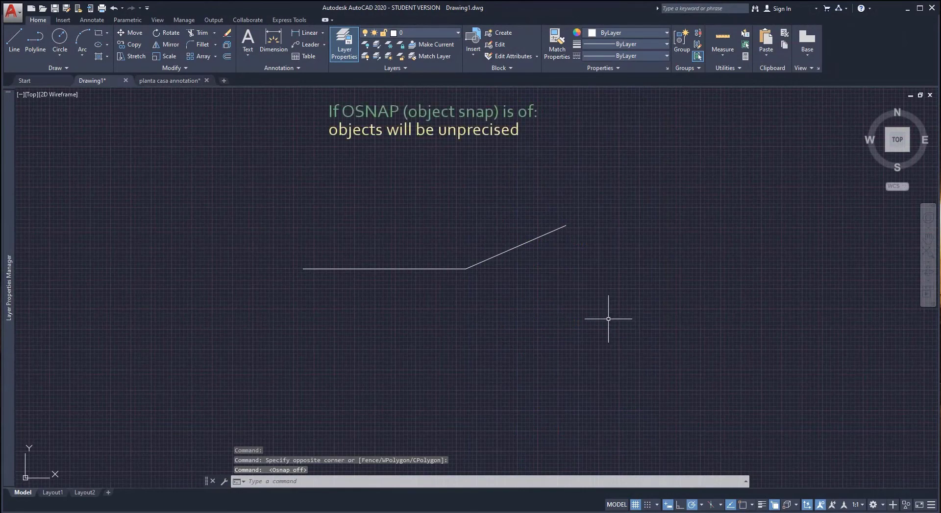
{"action": "type", "text": "l"}
{"action": "key", "text": "Return"}
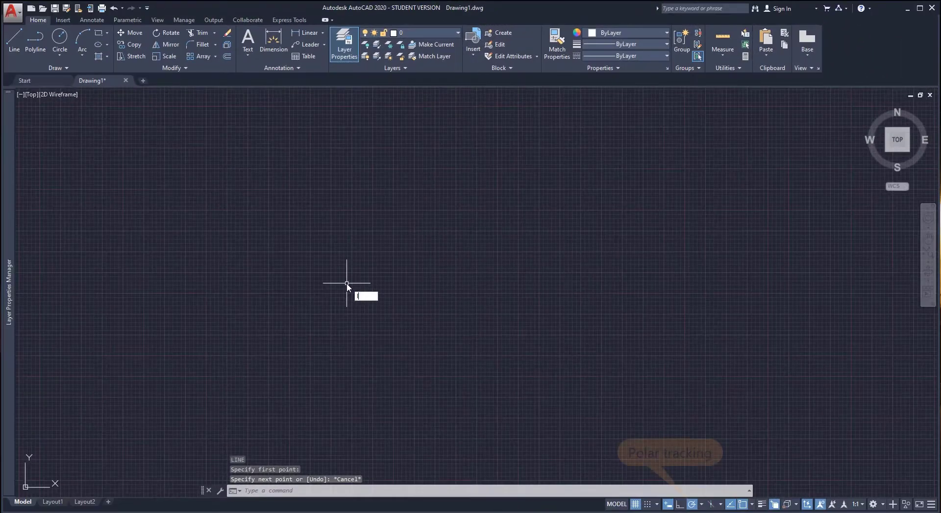
{"action": "type", "text": "l"}
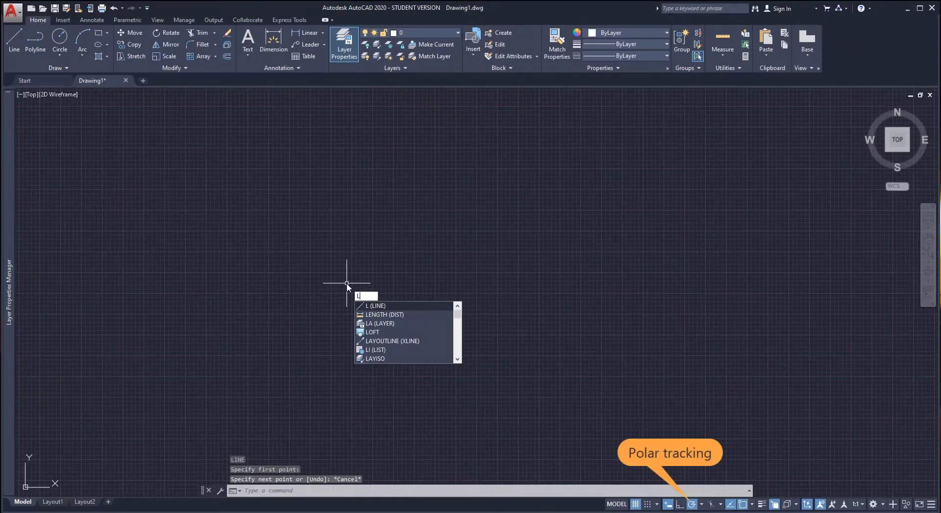
{"action": "key", "text": "Return"}
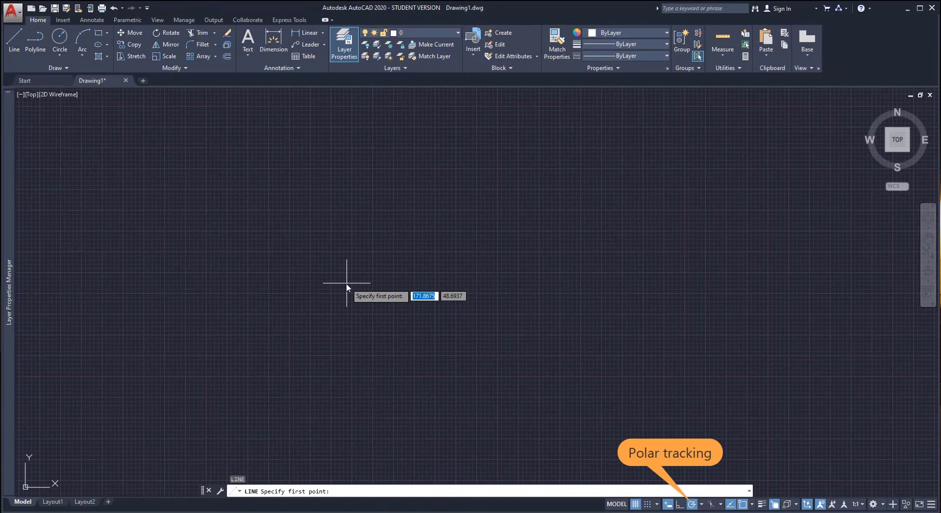
{"action": "left_click", "coordinate": [347, 283]}
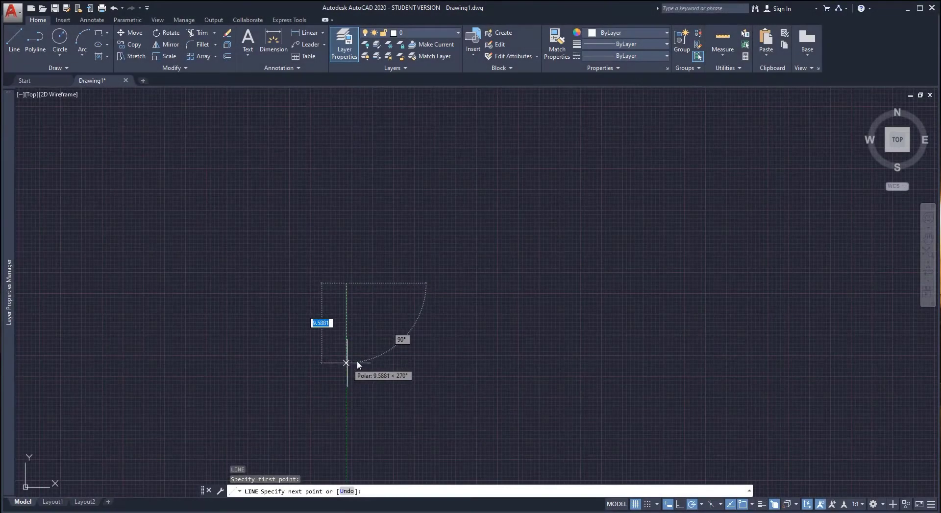
{"action": "key", "text": "Escape"}
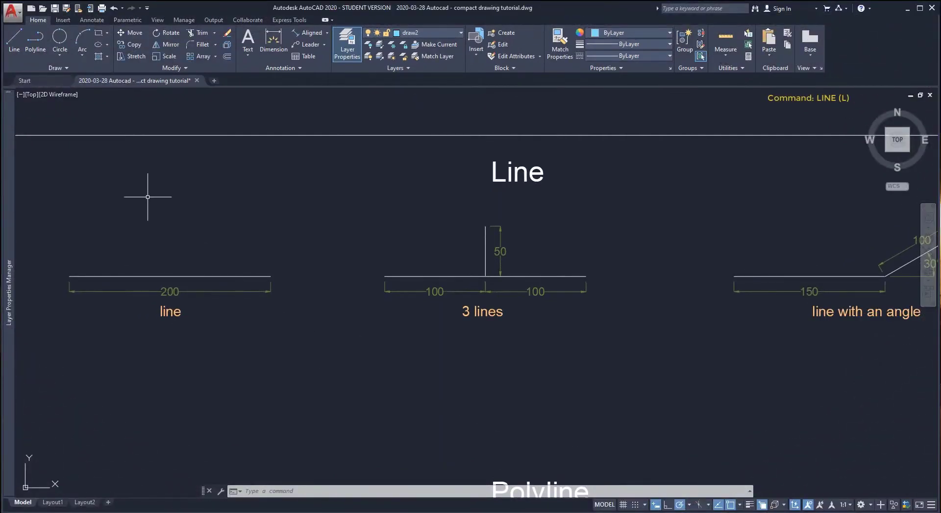
Draw a 200-unit horizontal line below the "line" example and check its length in its quick properties
{"action": "left_click", "coordinate": [14, 45]}
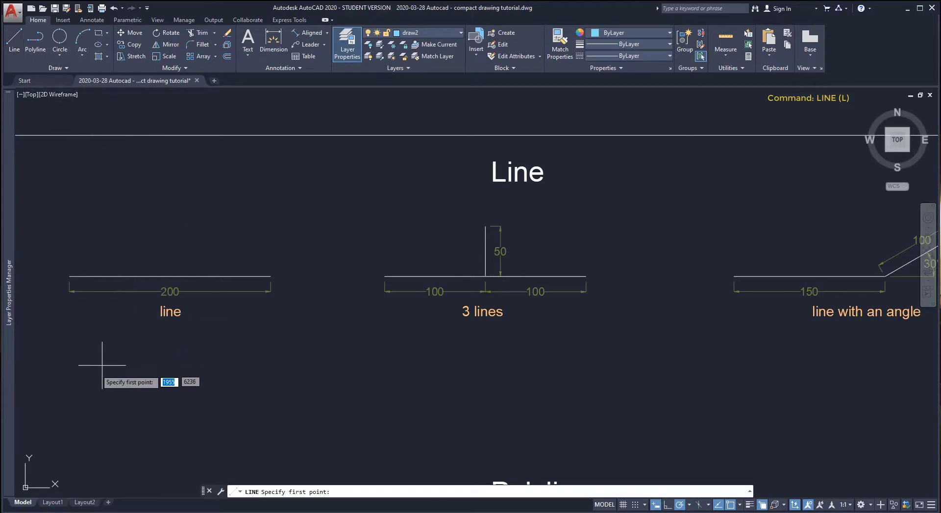
{"action": "left_click", "coordinate": [67, 374]}
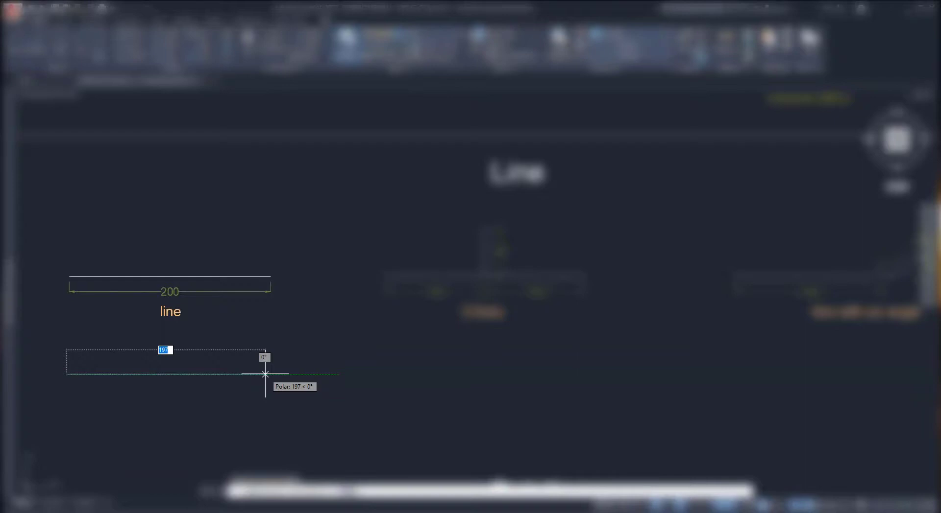
{"action": "type", "text": "200"}
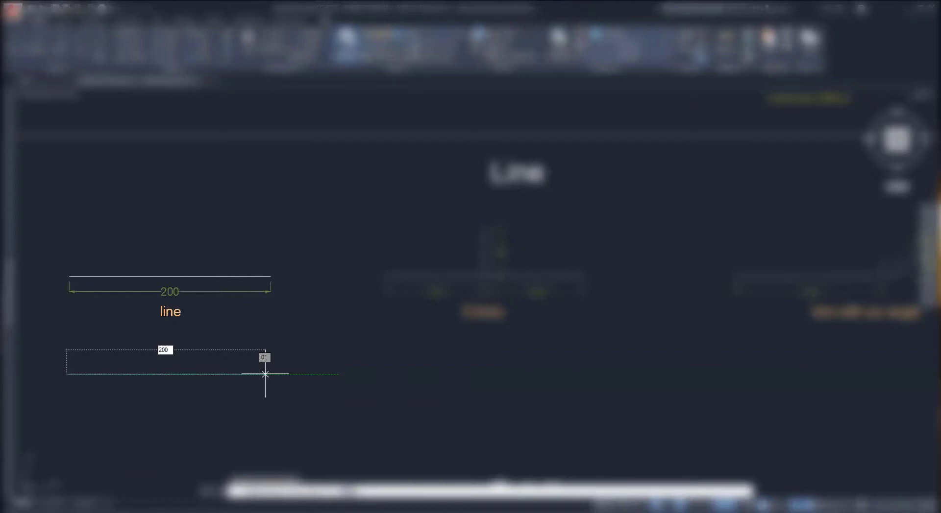
{"action": "key", "text": "Return"}
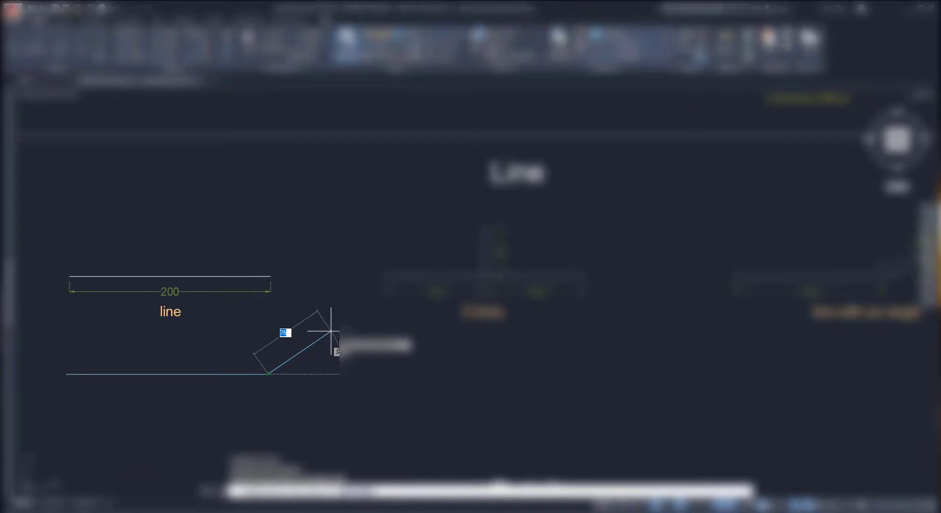
{"action": "key", "text": "Escape"}
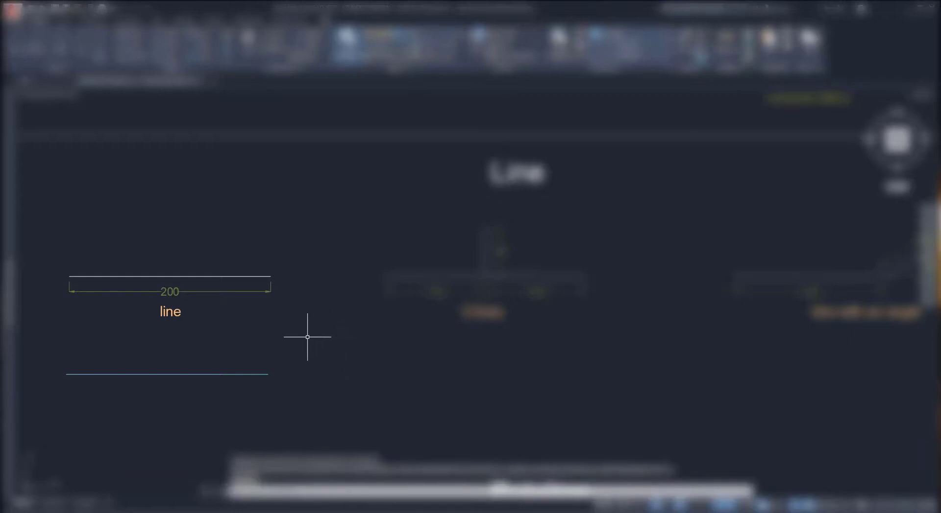
{"action": "left_click", "coordinate": [256, 374]}
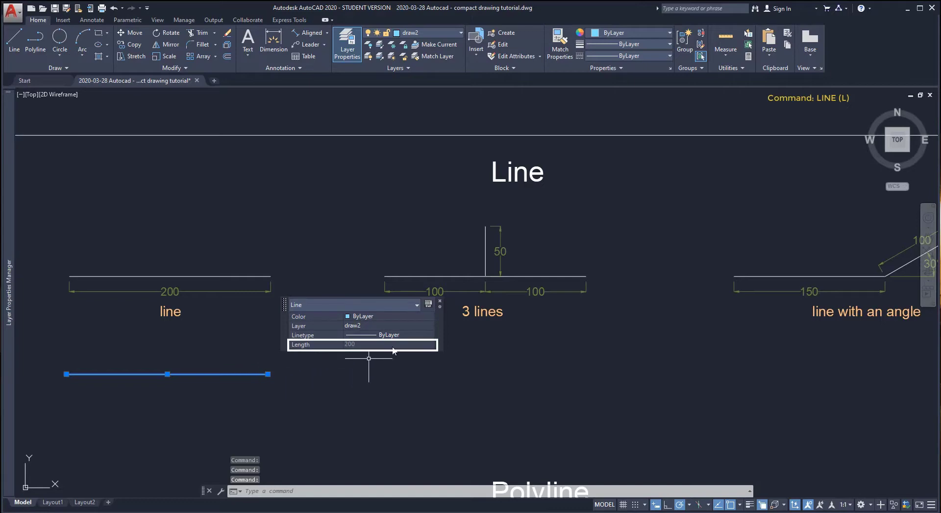
{"action": "left_click", "coordinate": [440, 304]}
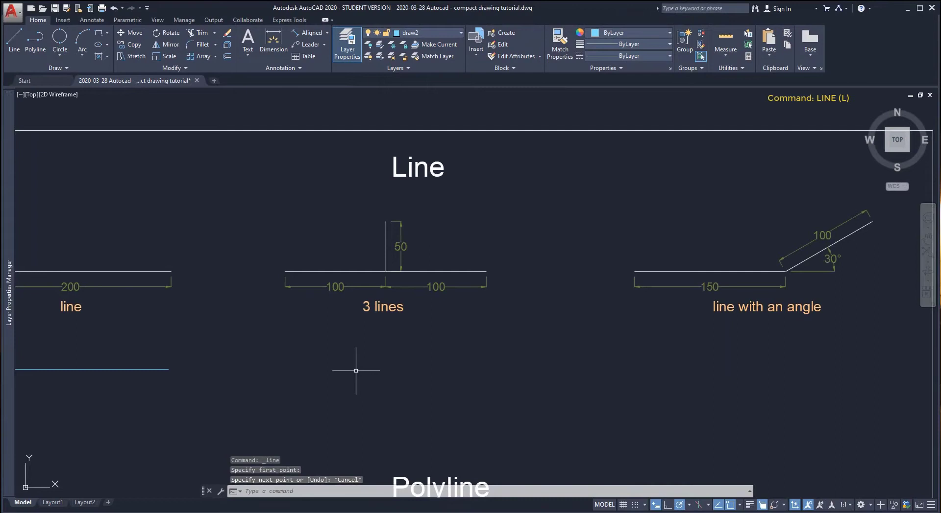
Below the "3 lines" example, draw a 100-unit horizontal line to the right followed by a 50-unit vertical line upward
{"action": "left_click", "coordinate": [15, 41]}
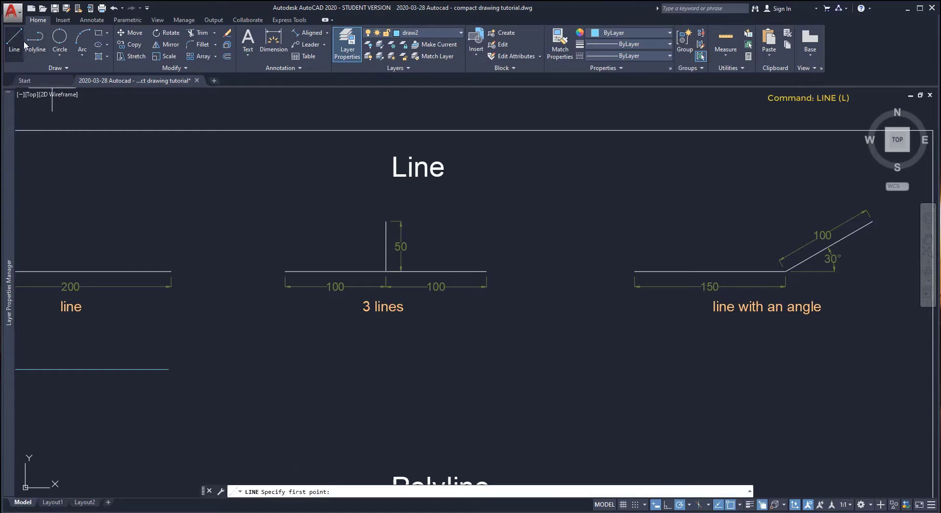
{"action": "left_click", "coordinate": [287, 396]}
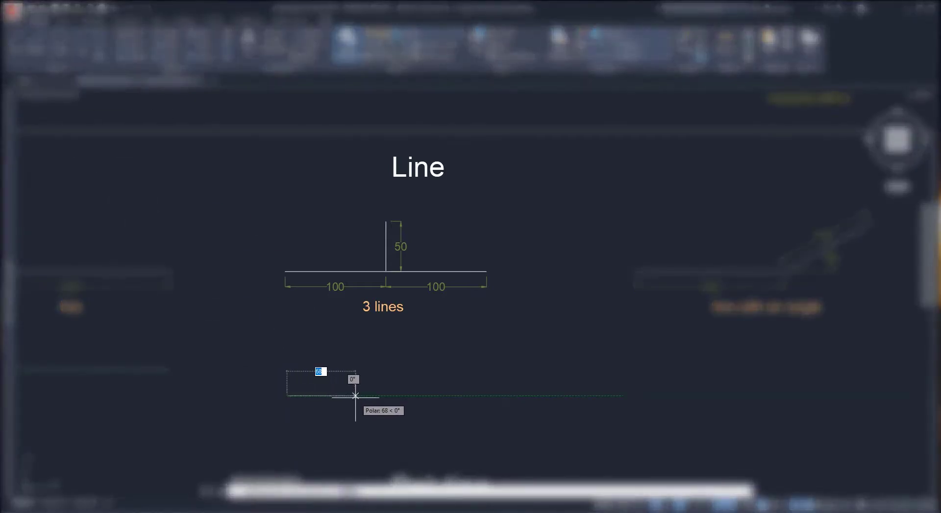
{"action": "type", "text": "100"}
{"action": "key", "text": "Return"}
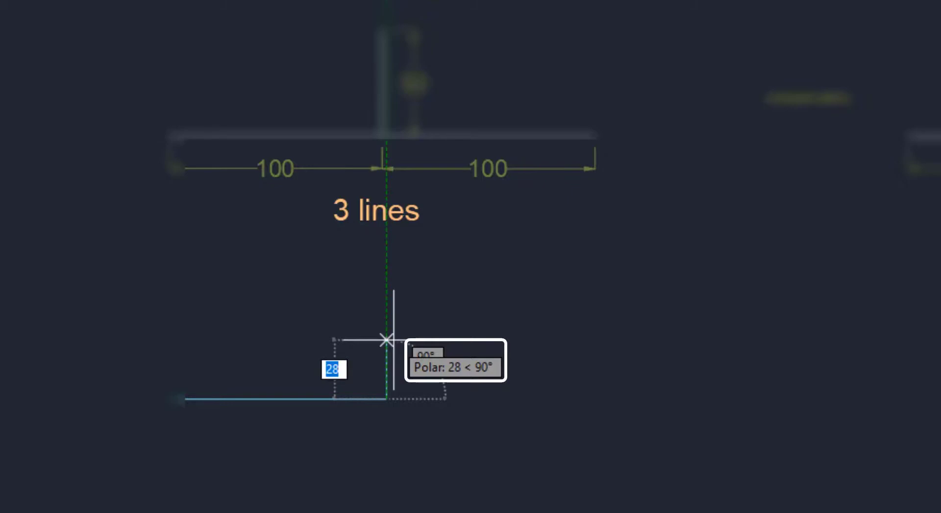
{"action": "type", "text": "50"}
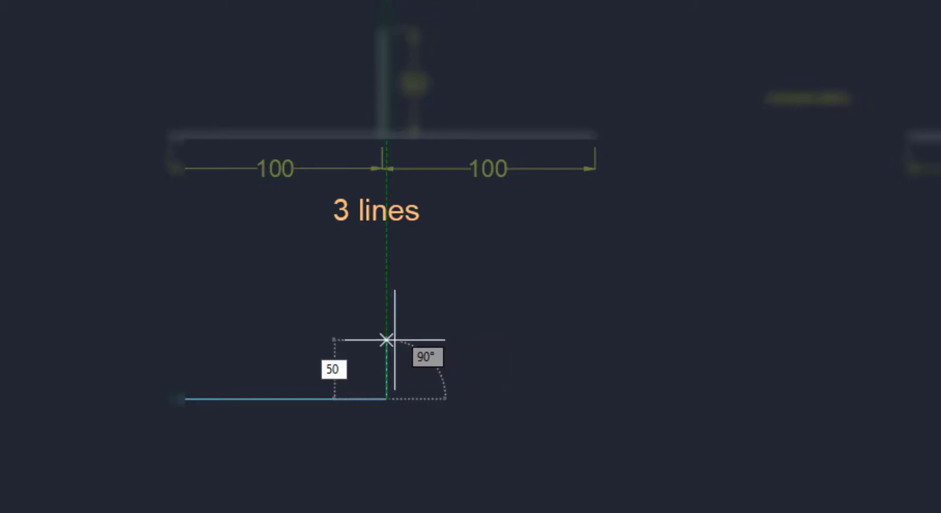
{"action": "key", "text": "Return"}
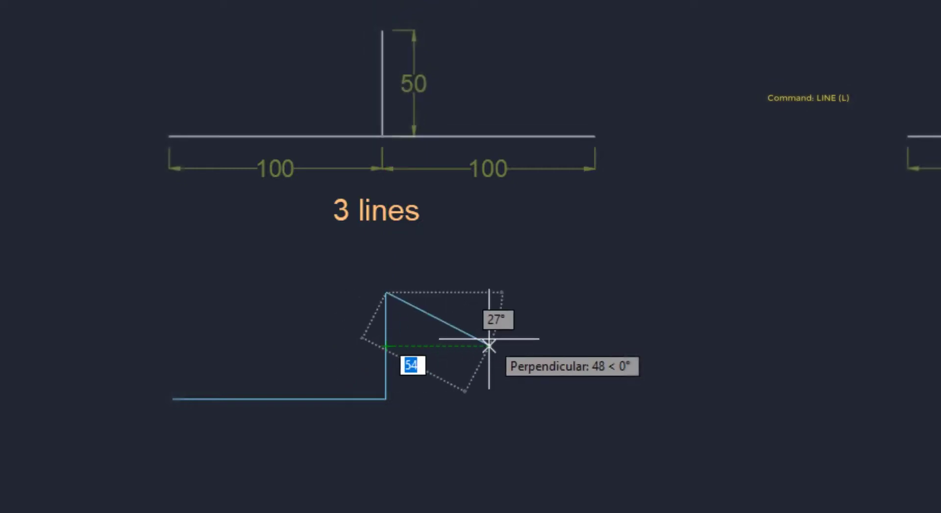
{"action": "key", "text": "Escape"}
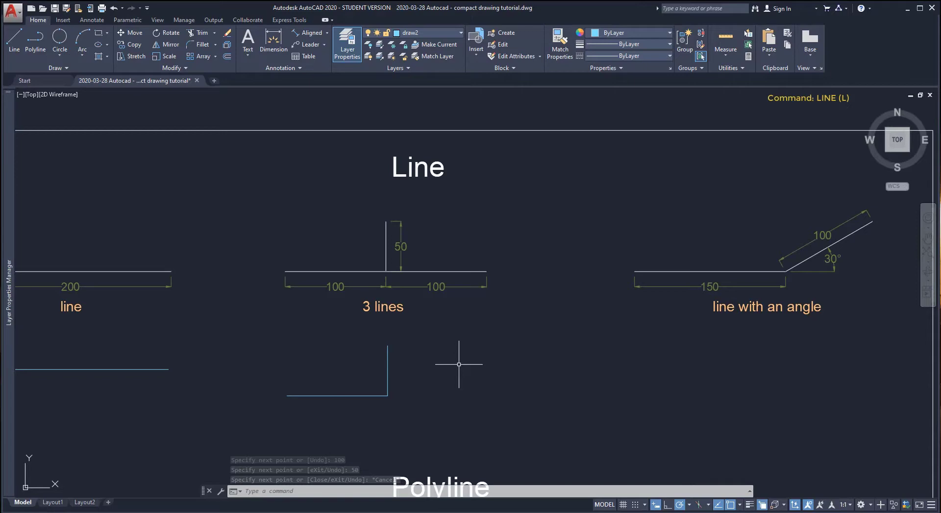
Draw a 100-unit horizontal line to the right from the corner where the horizontal and vertical lines meet
{"action": "key", "text": "Return"}
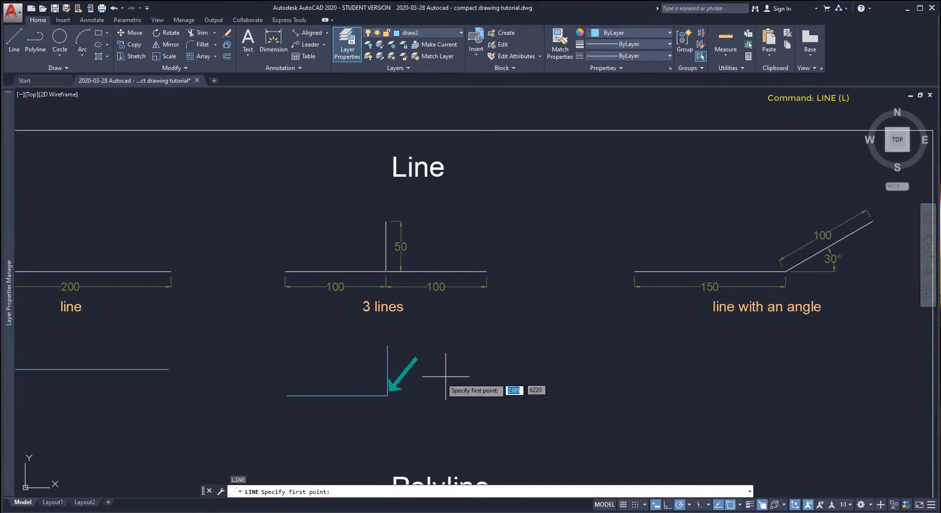
{"action": "left_click", "coordinate": [387, 396]}
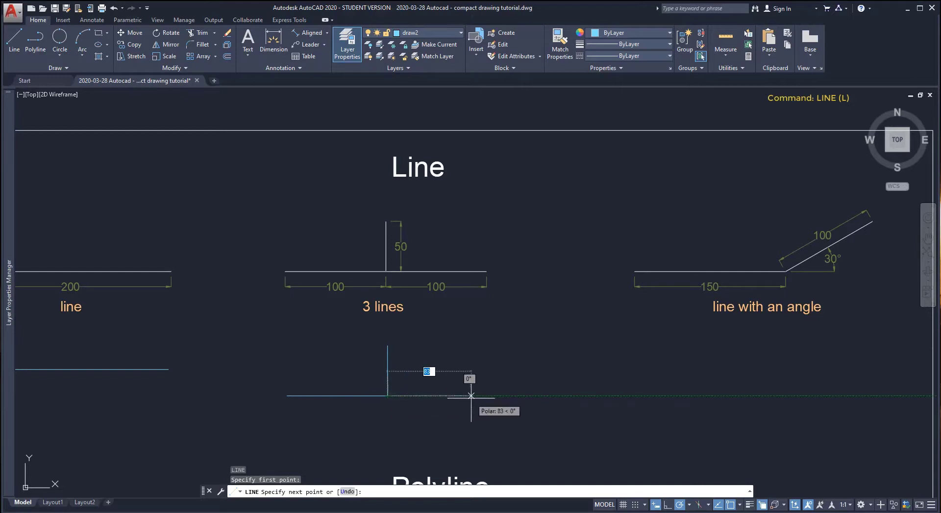
{"action": "type", "text": "100"}
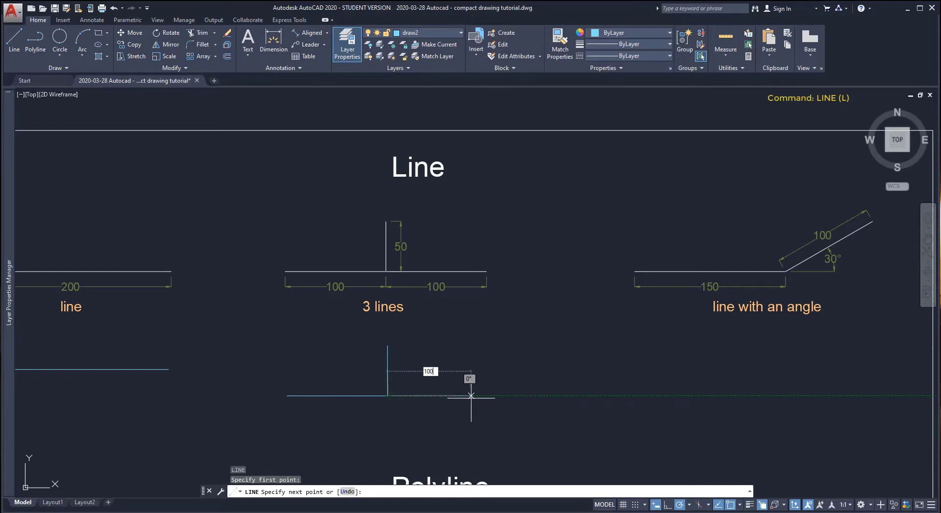
{"action": "key", "text": "Return"}
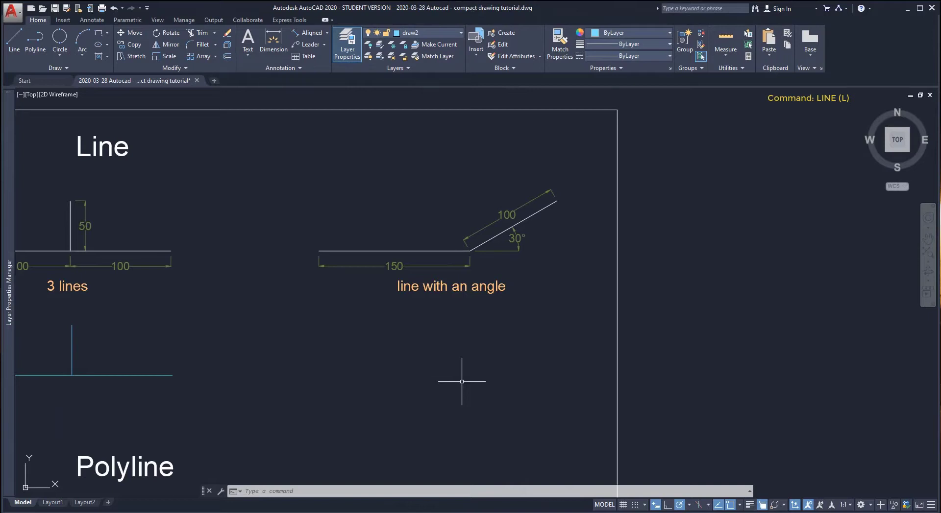
Below the "line with an angle" example, draw a 150-unit horizontal line to the right
{"action": "type", "text": "l"}
{"action": "key", "text": "Return"}
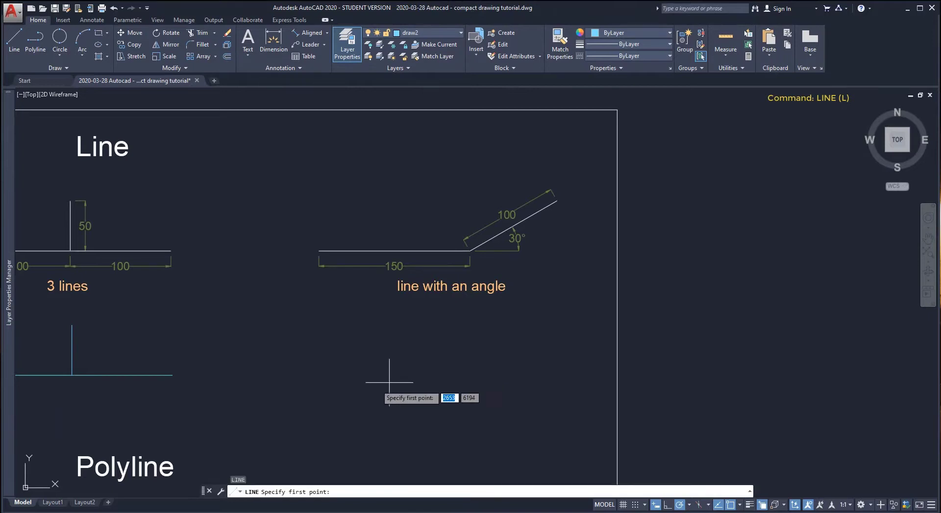
{"action": "left_click", "coordinate": [317, 391]}
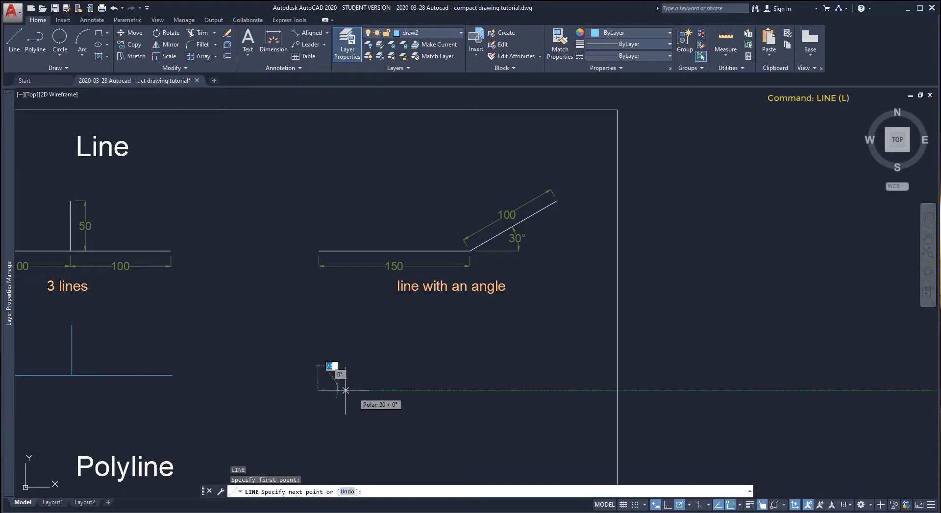
{"action": "type", "text": "150"}
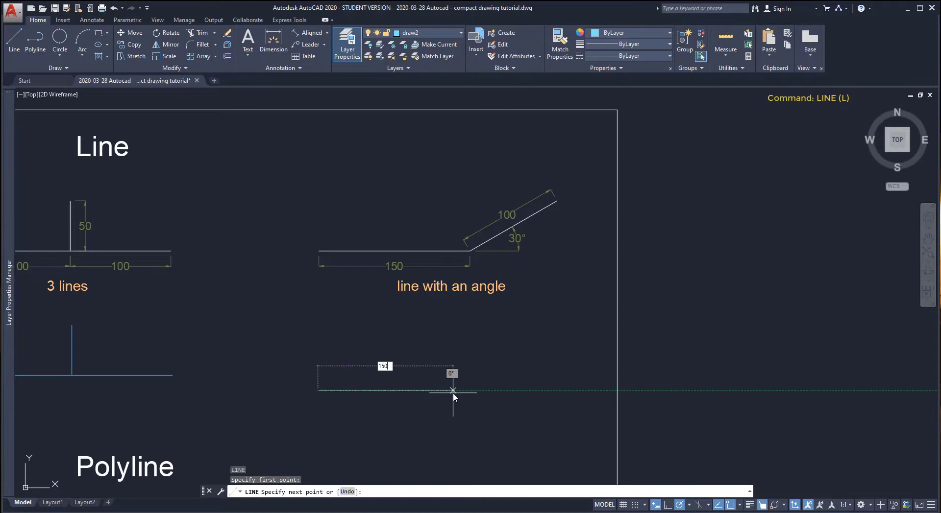
{"action": "key", "text": "Return"}
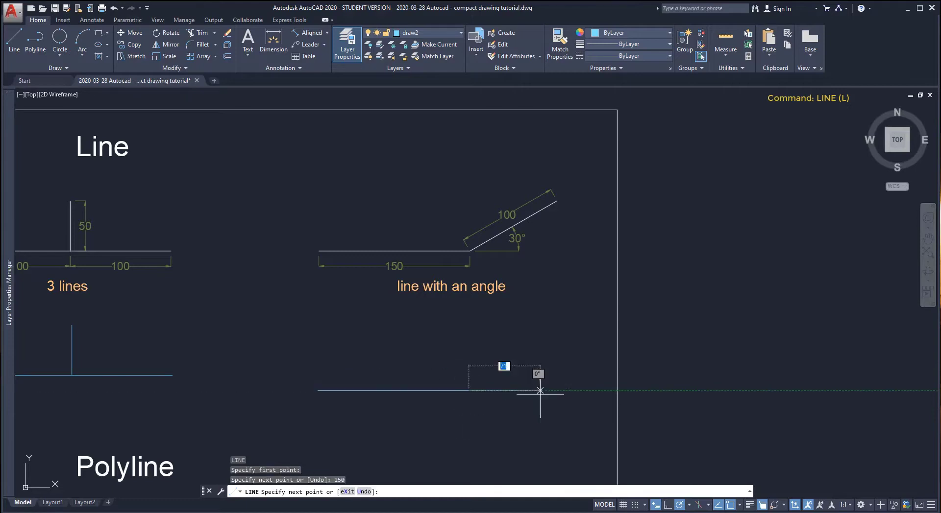
Continue from the horizontal line's right end with a 100-unit line rising at 30°
{"action": "type", "text": "100"}
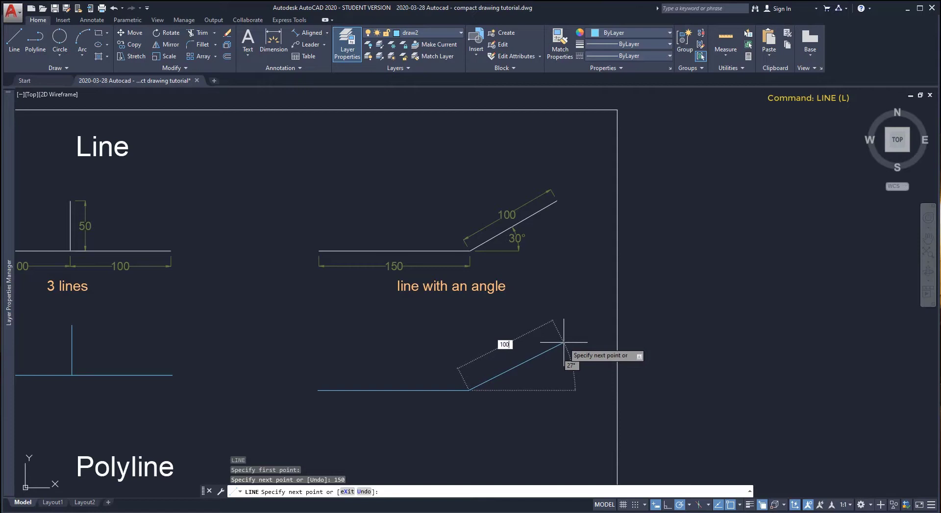
{"action": "key", "text": "Tab"}
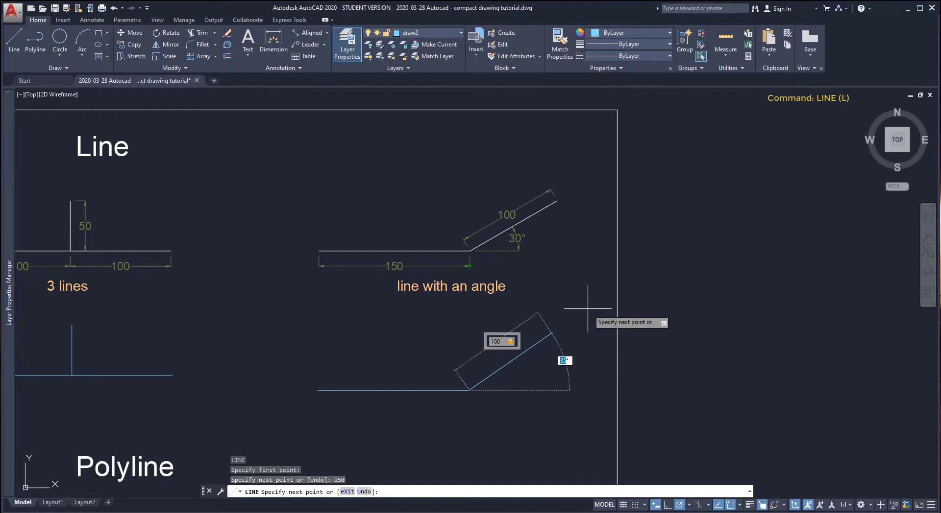
{"action": "type", "text": "30"}
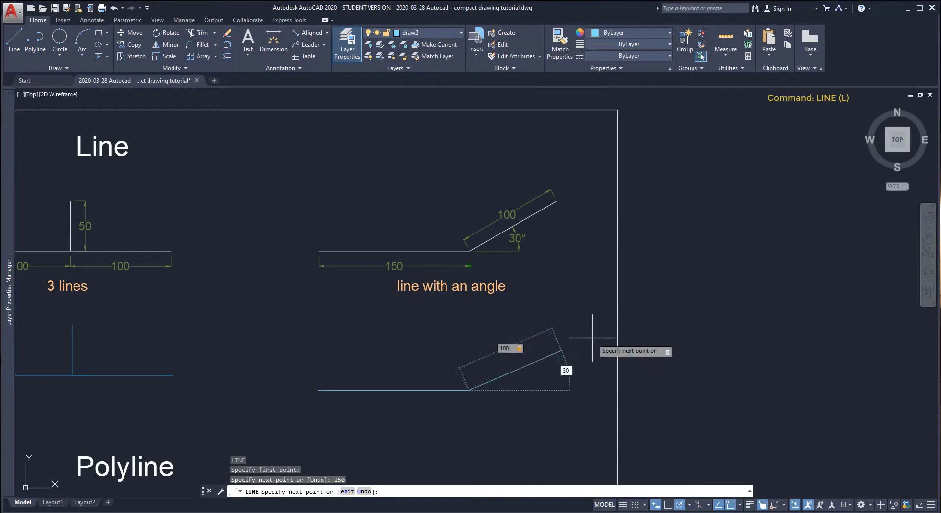
{"action": "key", "text": "Return"}
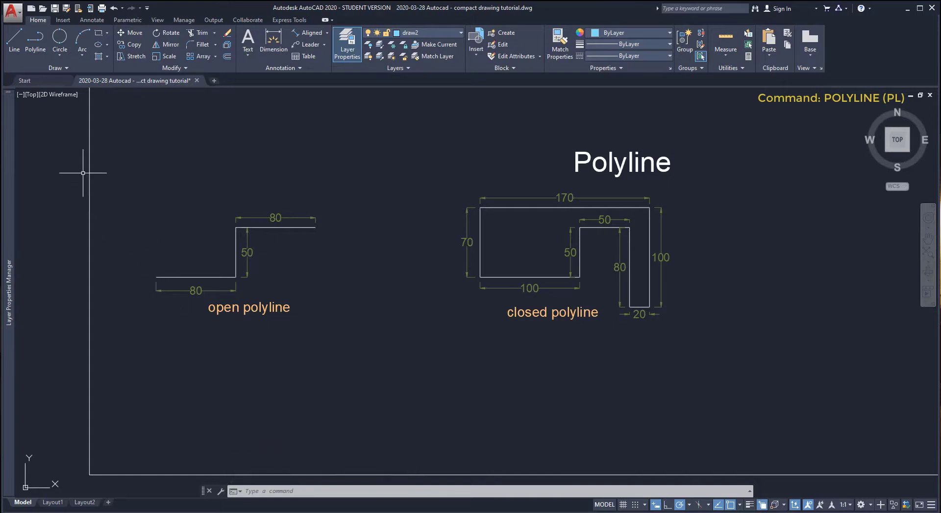
Below the "open polyline" example, draw a polyline going 80 units right, 50 units up and 80 units right
{"action": "left_click", "coordinate": [43, 39]}
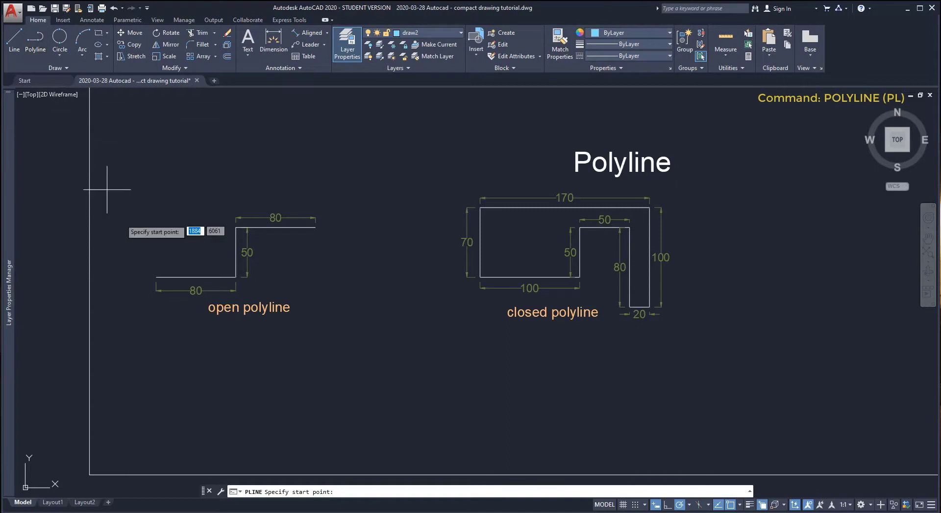
{"action": "left_click", "coordinate": [164, 414]}
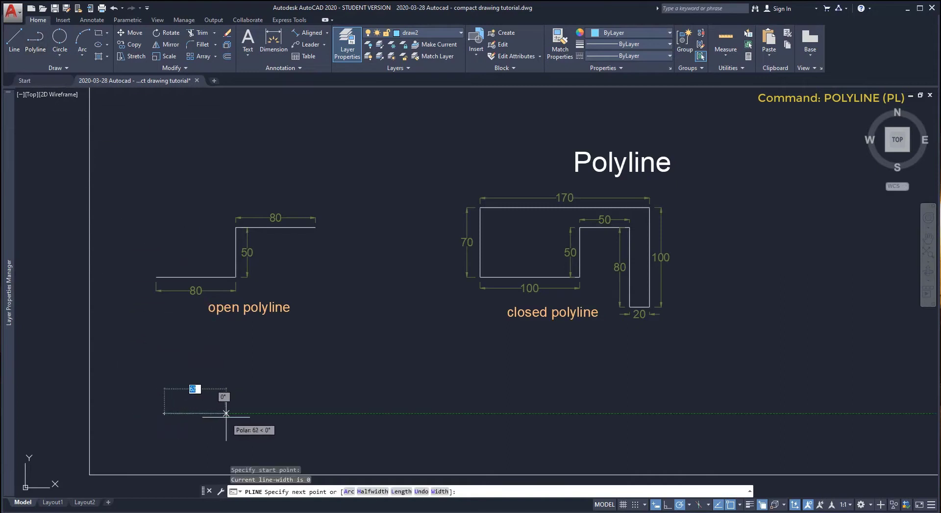
{"action": "type", "text": "80"}
{"action": "key", "text": "Return"}
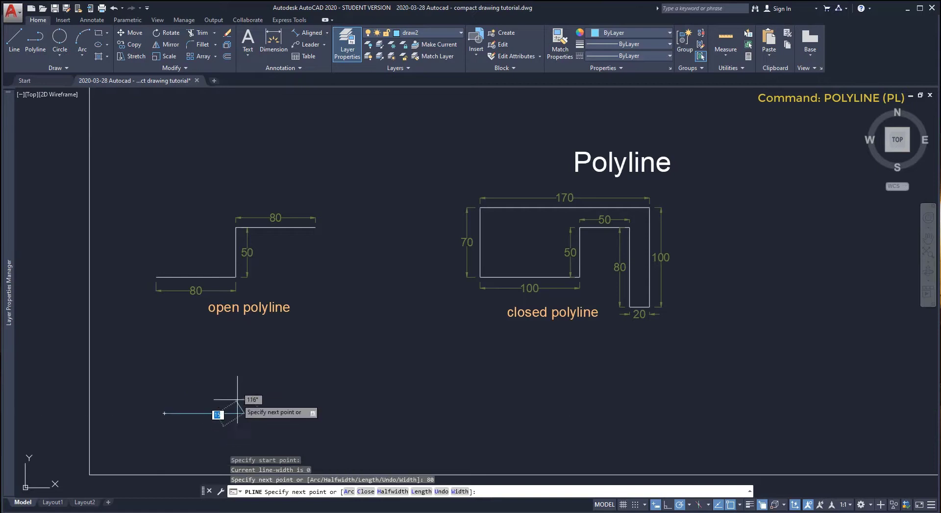
{"action": "type", "text": "50"}
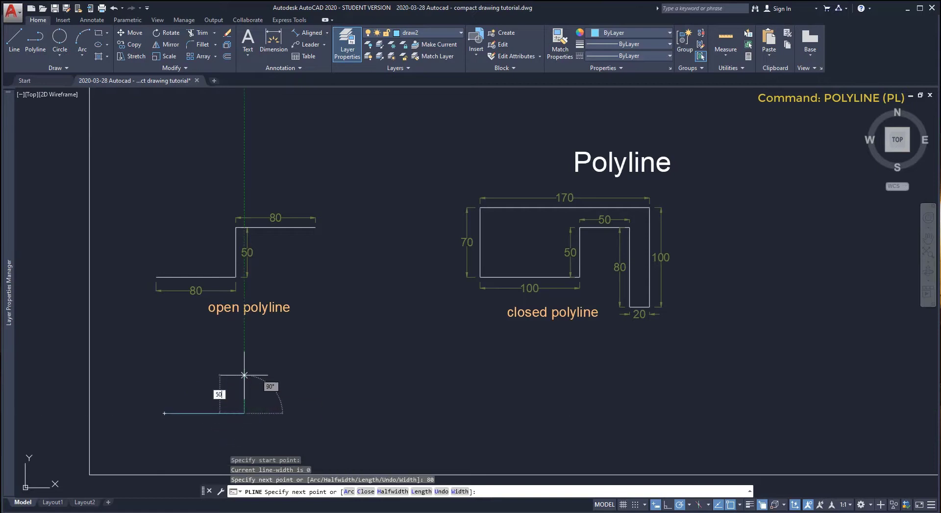
{"action": "key", "text": "Return"}
{"action": "type", "text": "8"}
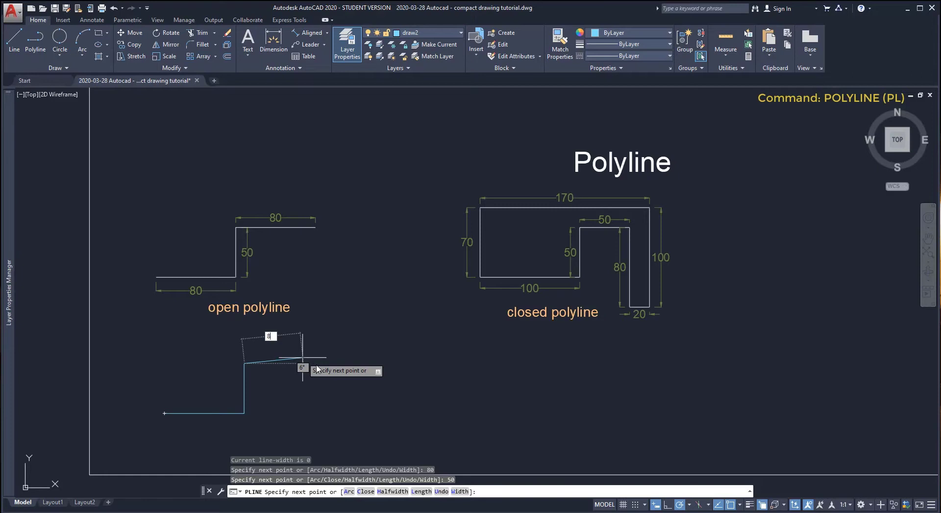
{"action": "key", "text": "Escape"}
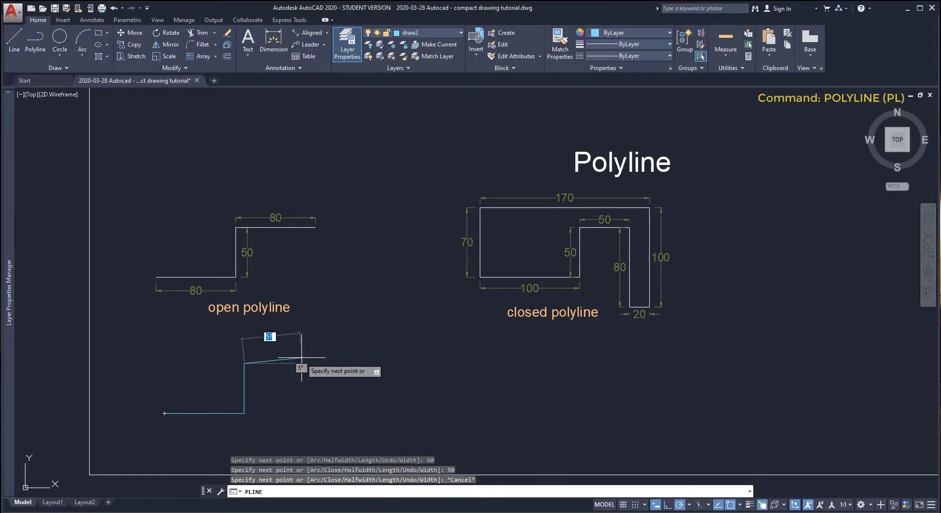
{"action": "type", "text": "80"}
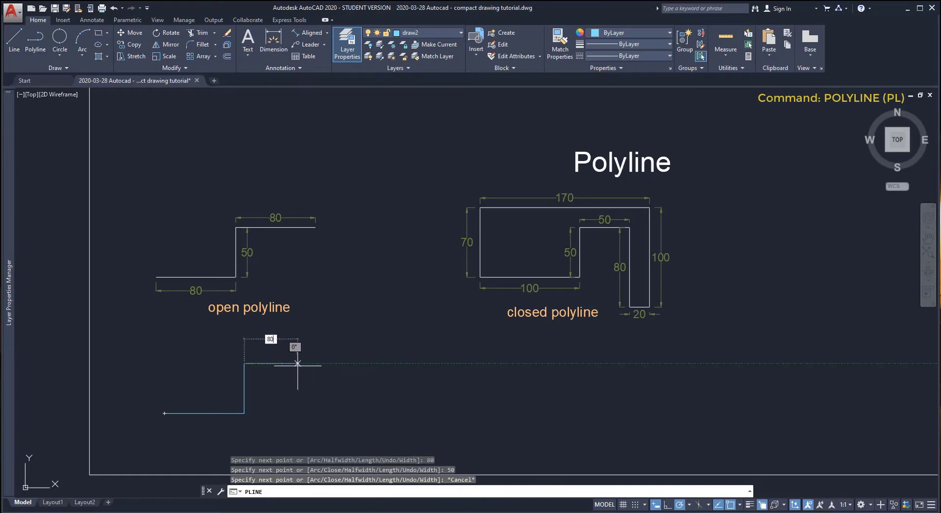
{"action": "key", "text": "Return"}
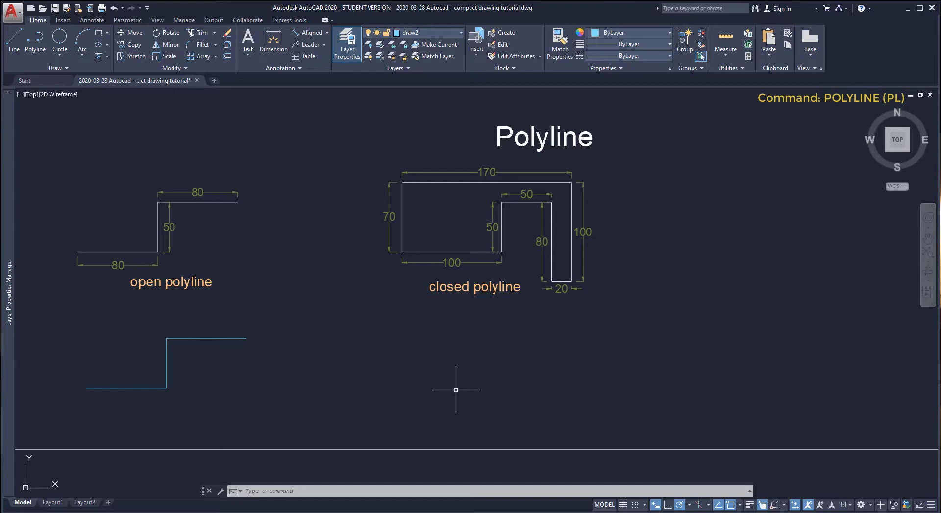
Below the "closed polyline" example, start a polyline with ortho mode on, going 100 right, 50 up, 50 right and 80 down
{"action": "type", "text": "pl"}
{"action": "key", "text": "Return"}
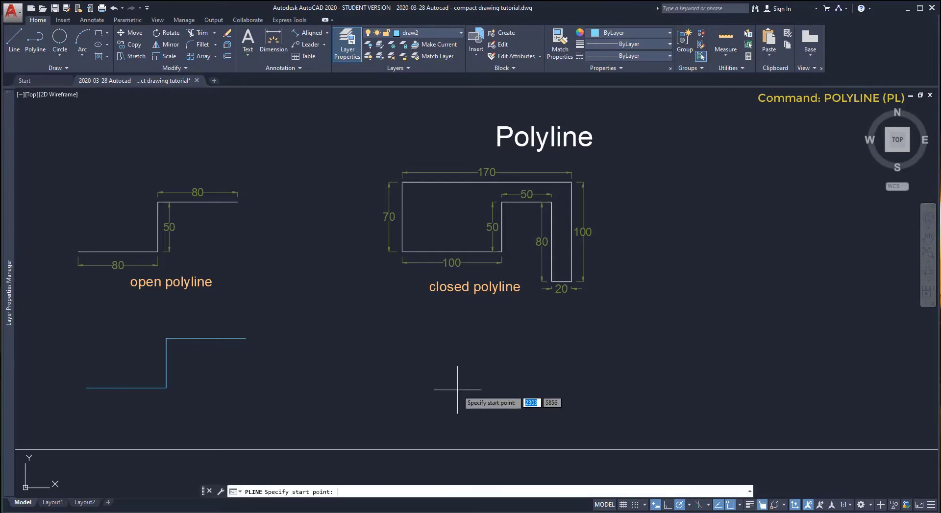
{"action": "left_click", "coordinate": [399, 404]}
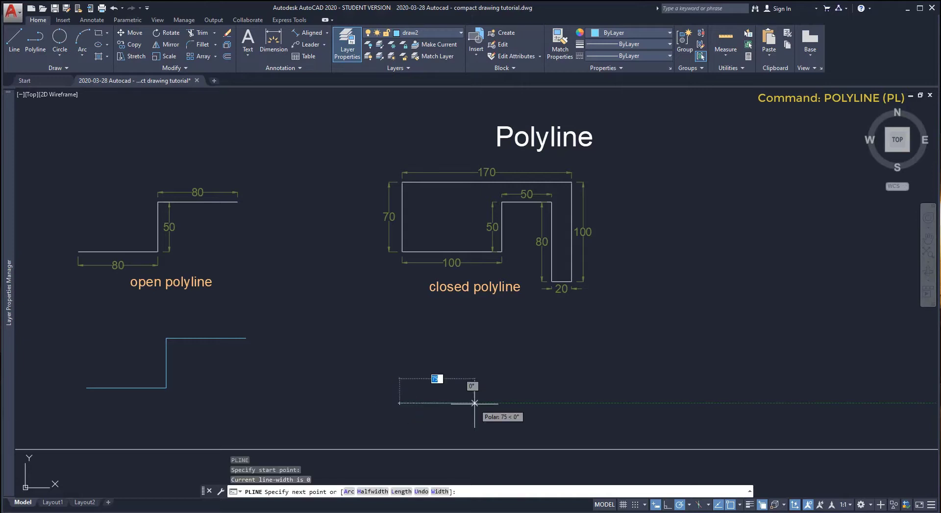
{"action": "left_click", "coordinate": [667, 508]}
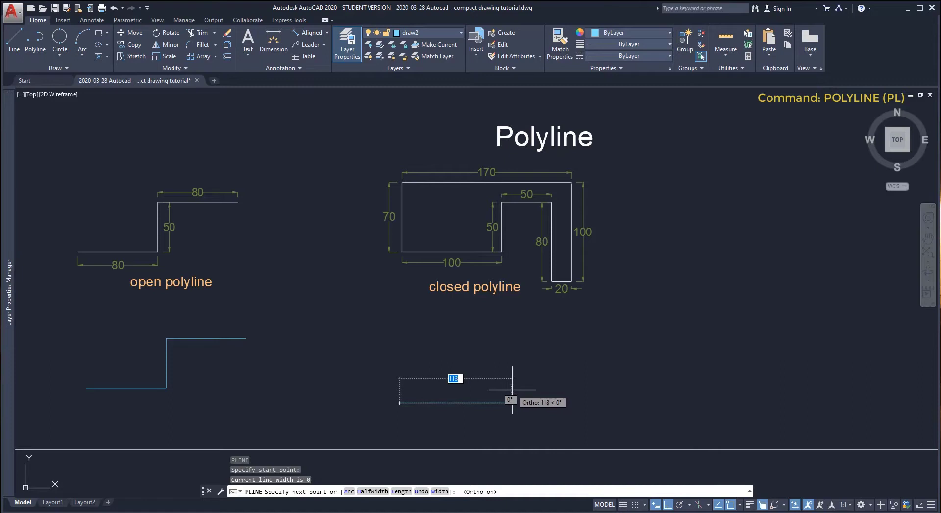
{"action": "type", "text": "100"}
{"action": "key", "text": "Return"}
{"action": "type", "text": "50"}
{"action": "key", "text": "Return"}
{"action": "type", "text": "50"}
{"action": "key", "text": "Return"}
{"action": "type", "text": "80"}
{"action": "key", "text": "Return"}
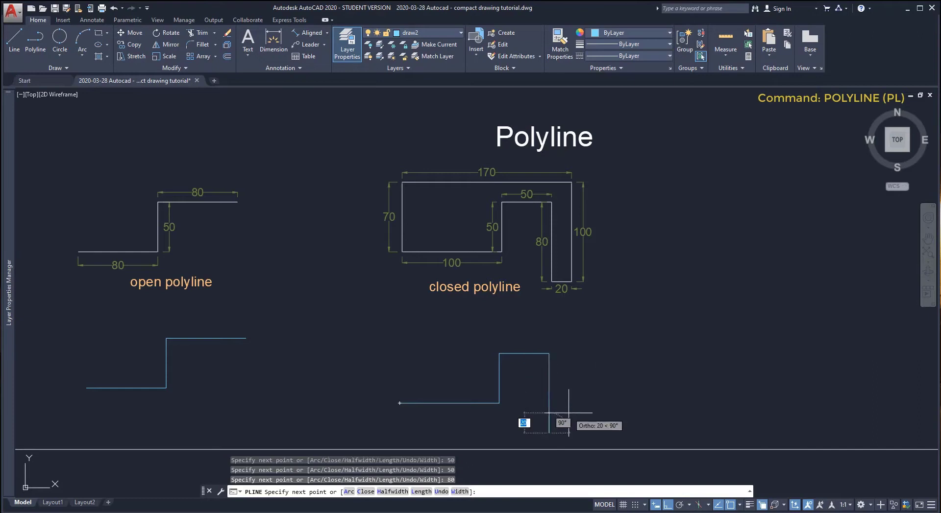
Continue the polyline 20 right, 100 up and 170 left, close it with the Close option, and select the outline
{"action": "type", "text": "20"}
{"action": "key", "text": "Return"}
{"action": "type", "text": "100"}
{"action": "key", "text": "Return"}
{"action": "type", "text": "170"}
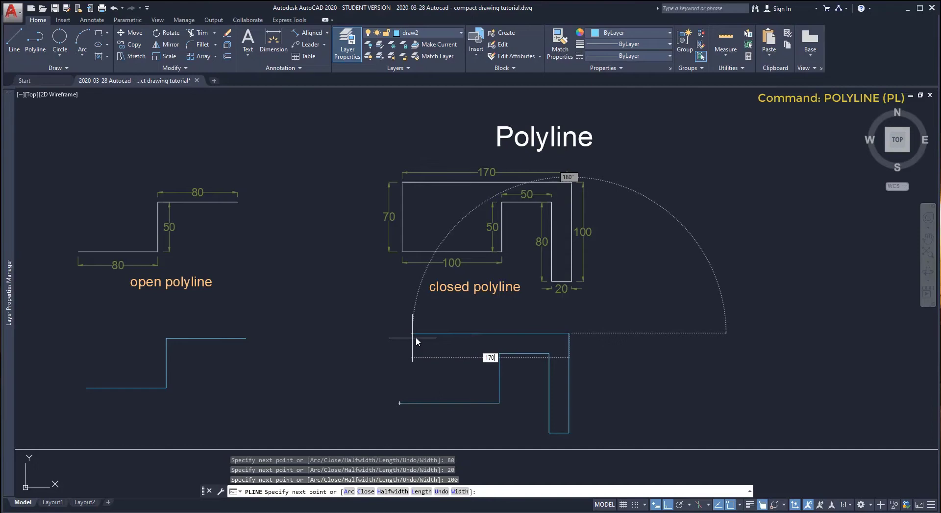
{"action": "key", "text": "Return"}
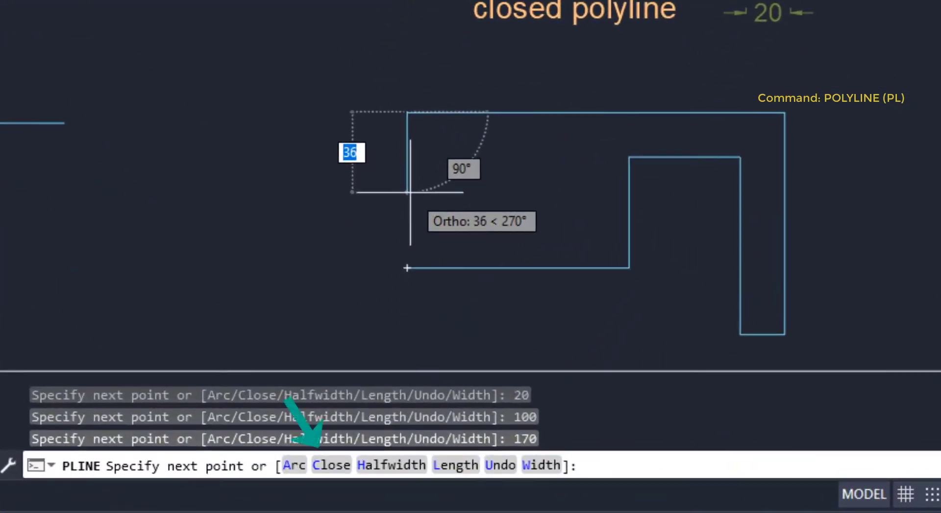
{"action": "type", "text": "cl"}
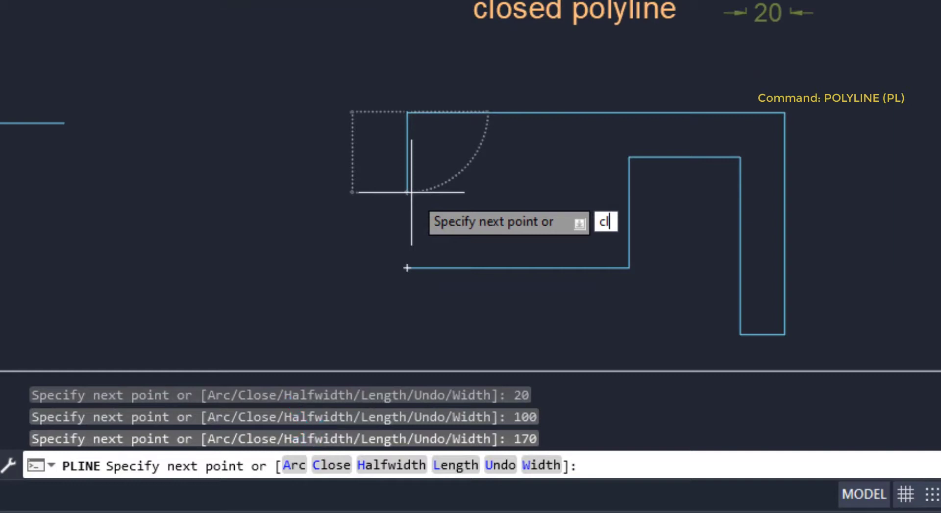
{"action": "key", "text": "Return"}
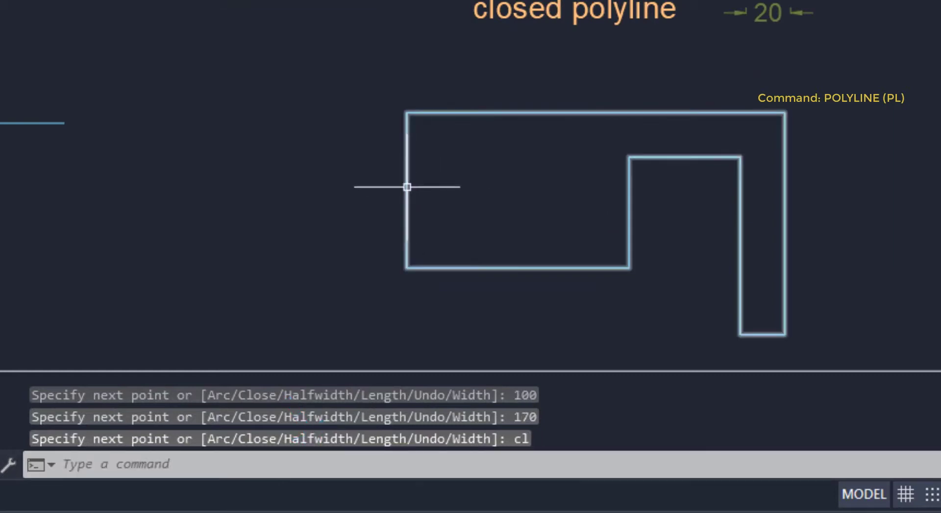
{"action": "left_click", "coordinate": [406, 187]}
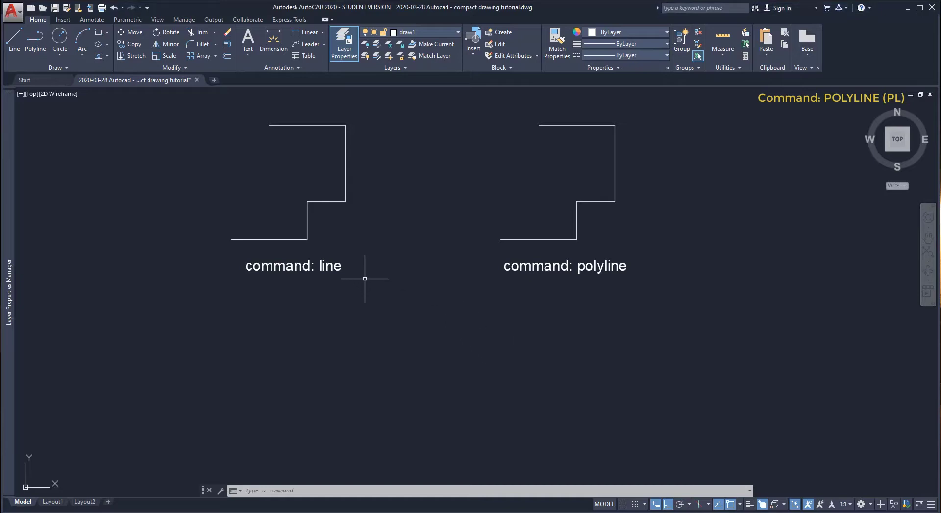
Select two segments of the "command: line" shape one at a time and the "command: polyline" shape to compare how each is selected
{"action": "key", "text": "Escape"}
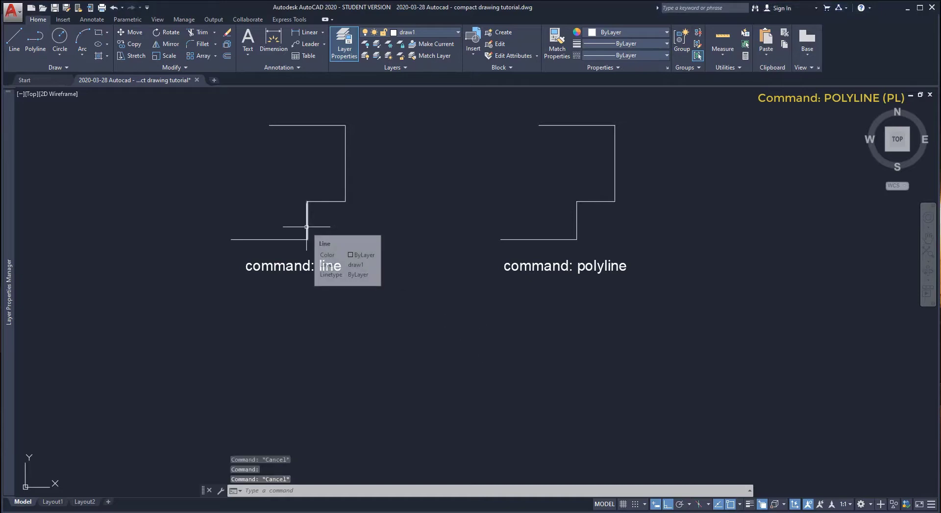
{"action": "left_click", "coordinate": [309, 227]}
{"action": "key", "text": "Escape"}
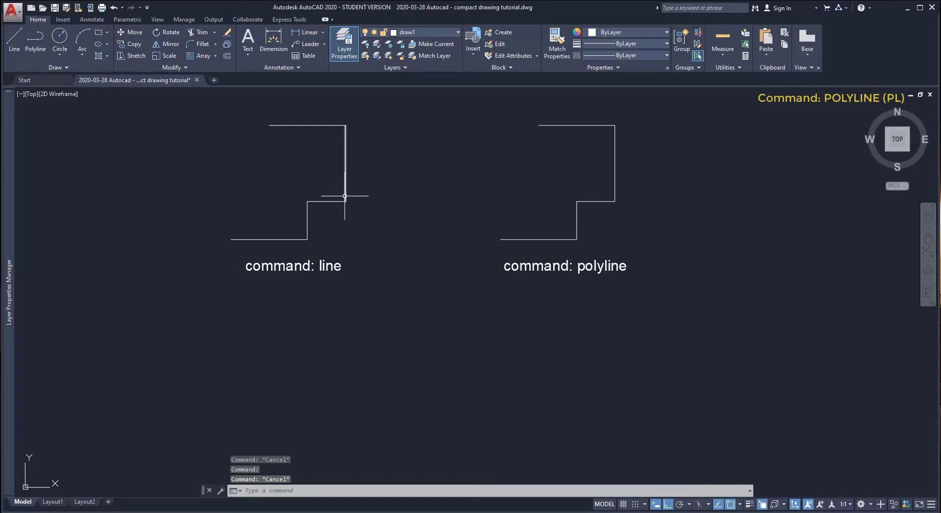
{"action": "left_click", "coordinate": [346, 196]}
{"action": "key", "text": "Escape"}
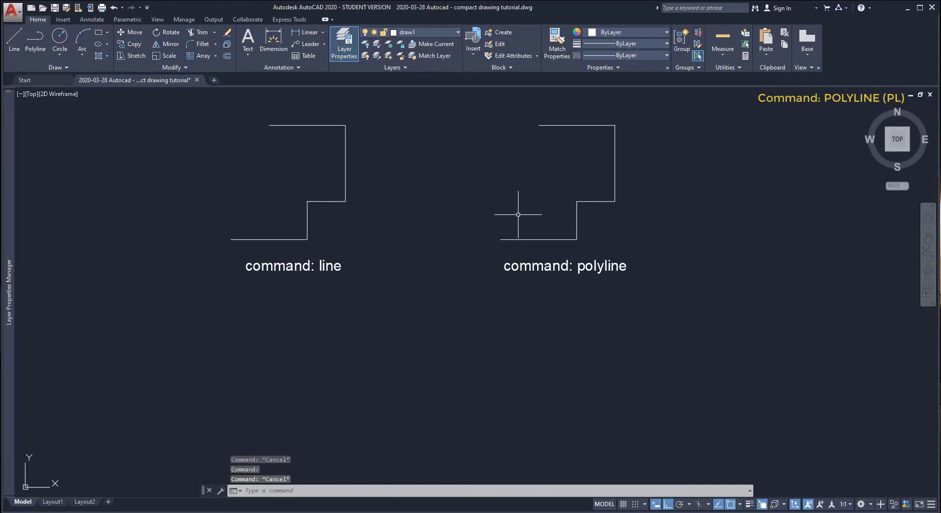
{"action": "mouse_move", "coordinate": [575, 216]}
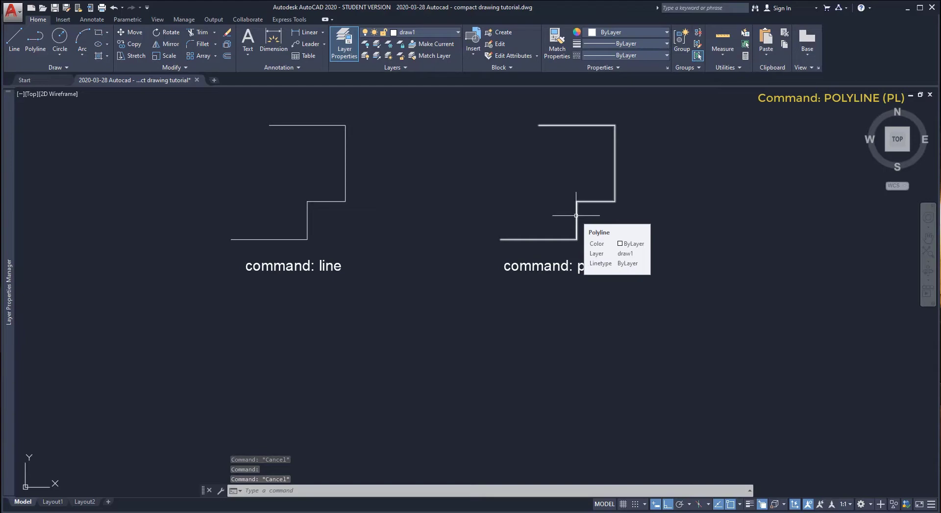
{"action": "left_click", "coordinate": [575, 215]}
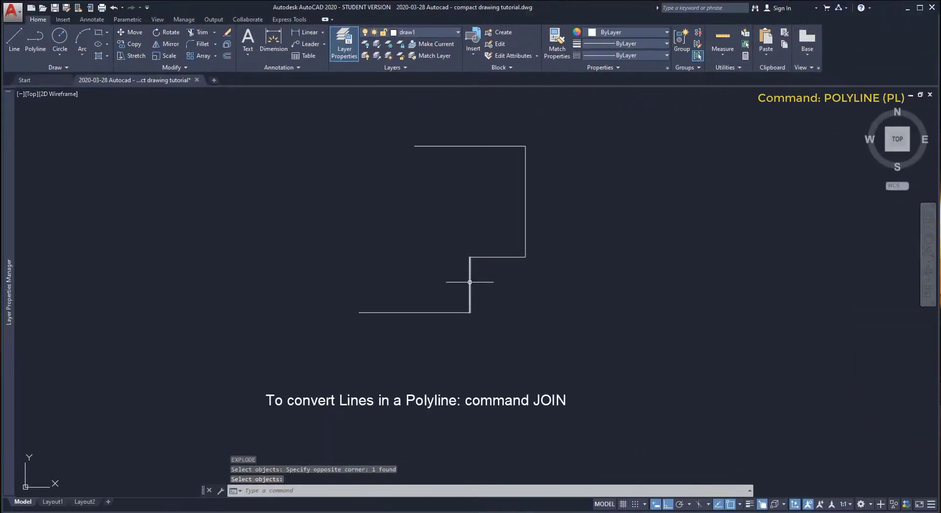
Select the short vertical segment of the shape above the JOIN note to check whether it is a separate line, and deselect it
{"action": "key", "text": "Return"}
{"action": "left_click", "coordinate": [469, 282]}
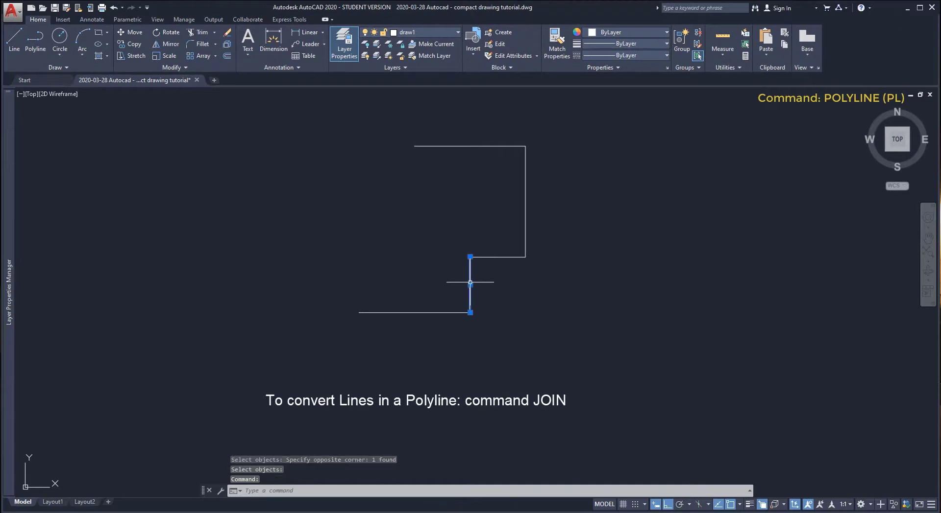
{"action": "key", "text": "Escape"}
{"action": "key", "text": "Escape"}
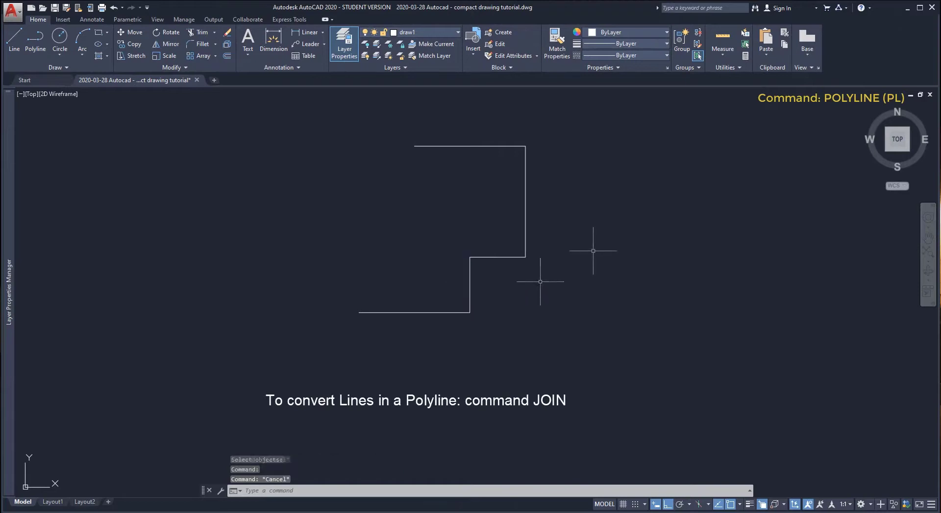
Join all the lines of the stepped shape above the JOIN note into a single polyline
{"action": "type", "text": "J"}
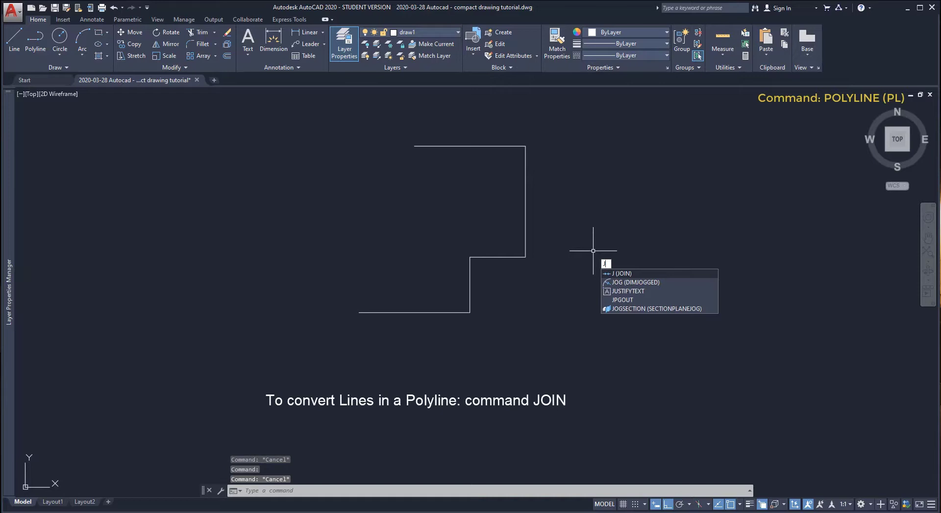
{"action": "key", "text": "Return"}
{"action": "left_click", "coordinate": [608, 357]}
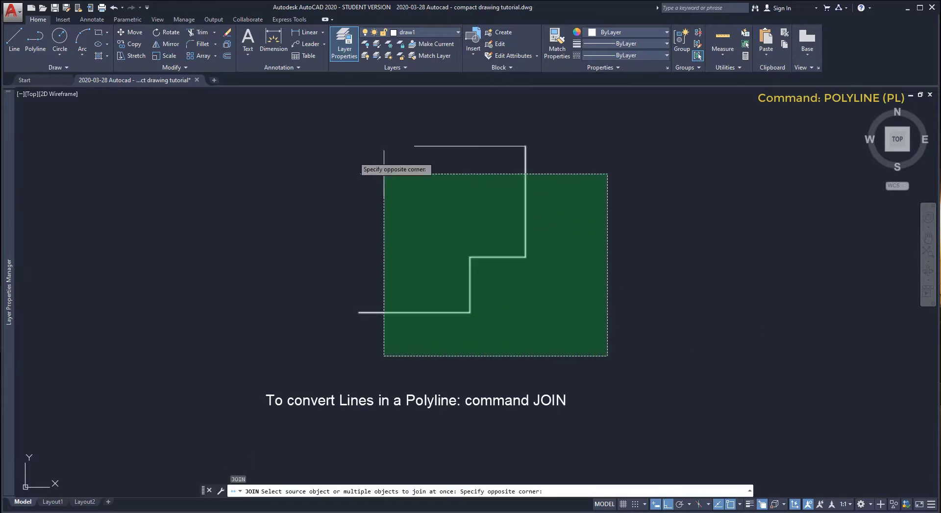
{"action": "left_click", "coordinate": [272, 112]}
{"action": "key", "text": "Return"}
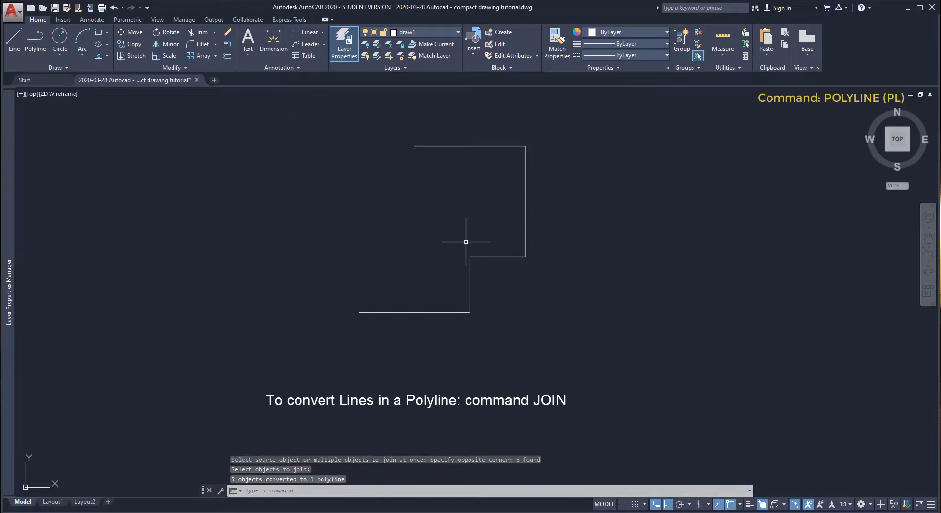
Draw a rectangle 20 wide and 30 high from a freely placed first corner in the empty drawing
{"action": "mouse_move", "coordinate": [475, 256]}
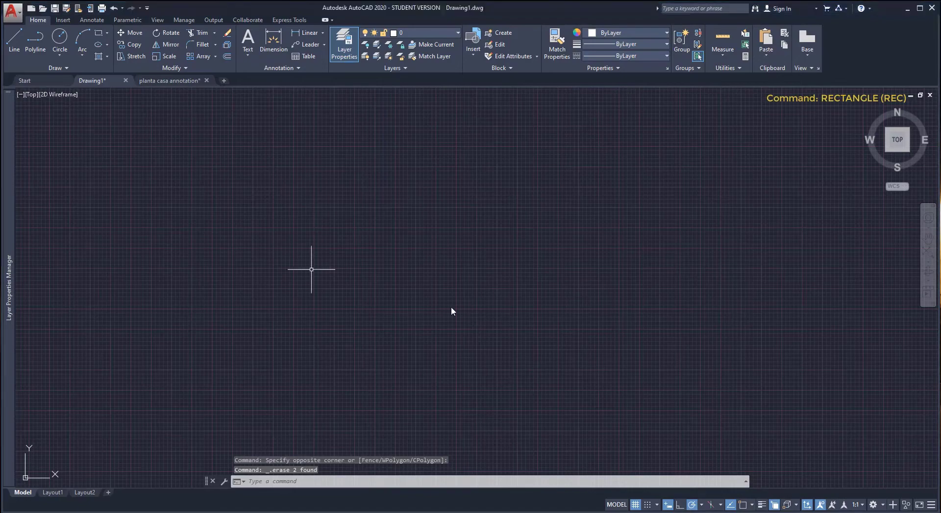
{"action": "left_click", "coordinate": [98, 34]}
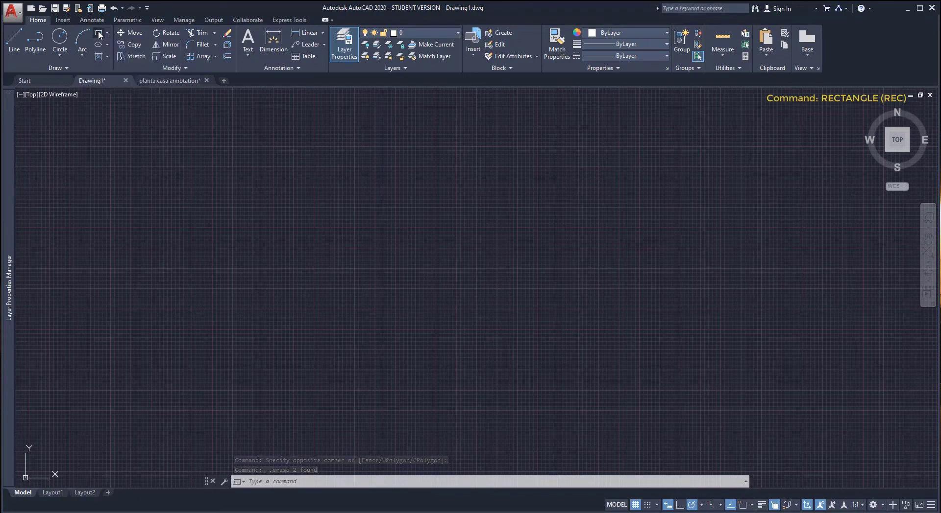
{"action": "left_click", "coordinate": [253, 303]}
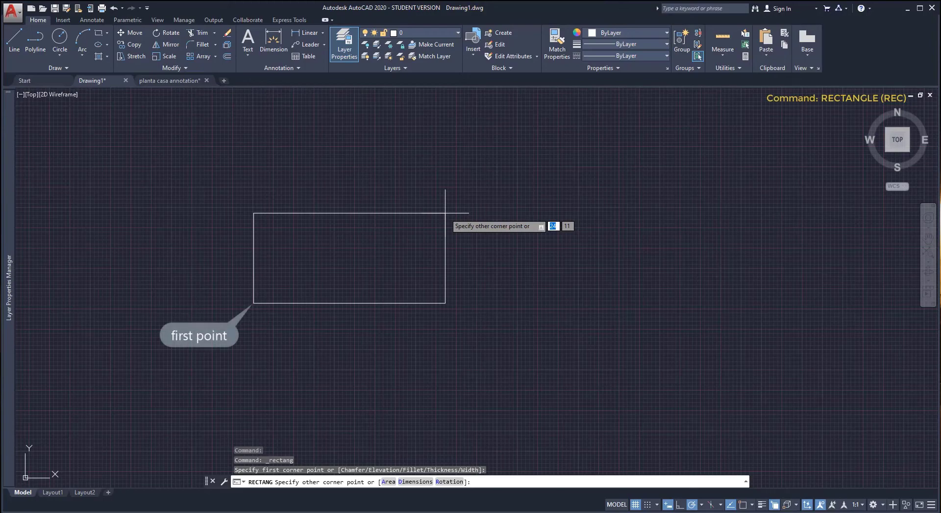
{"action": "type", "text": "20"}
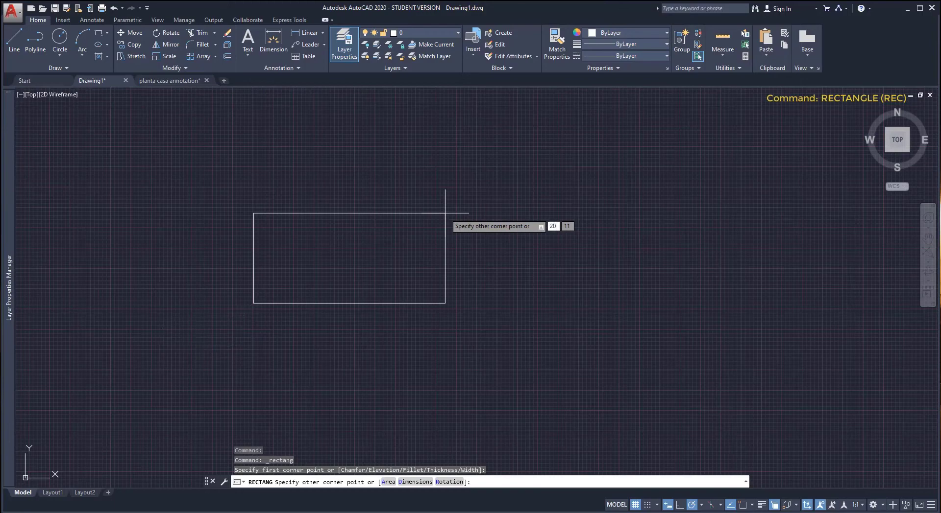
{"action": "key", "text": "Tab"}
{"action": "type", "text": "10"}
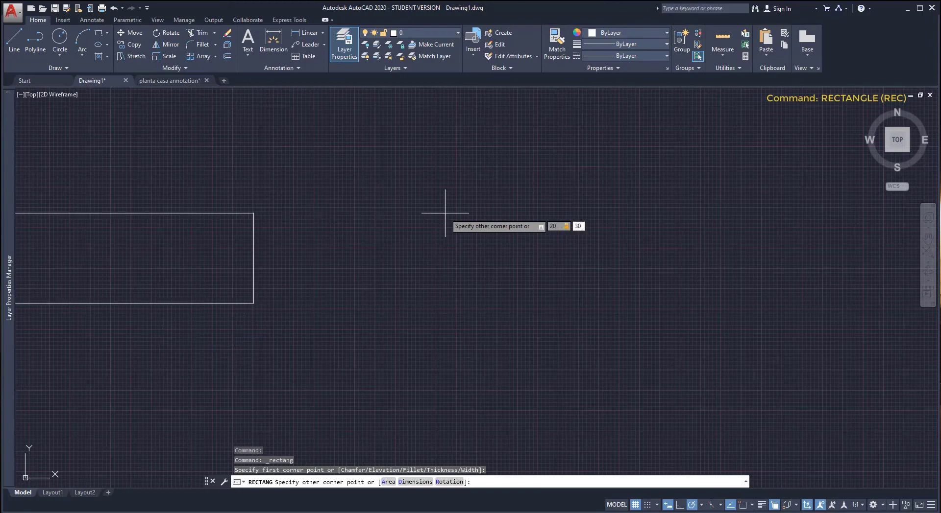
{"action": "key", "text": "Return"}
{"action": "middle_click_drag", "start_coordinate": [460, 205], "coordinate": [474, 295]}
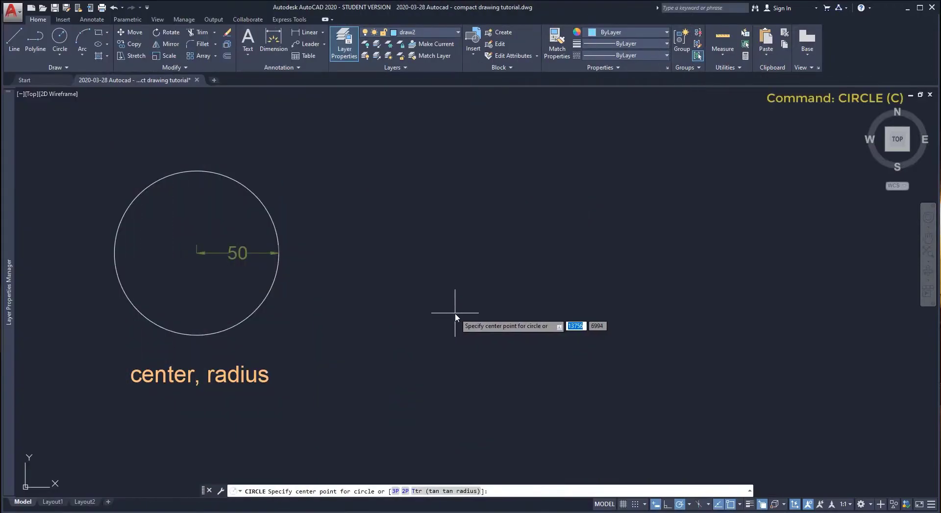
Draw a circle by center and radius beside the "center, radius" example, with a radius of 50
{"action": "key", "text": "Escape"}
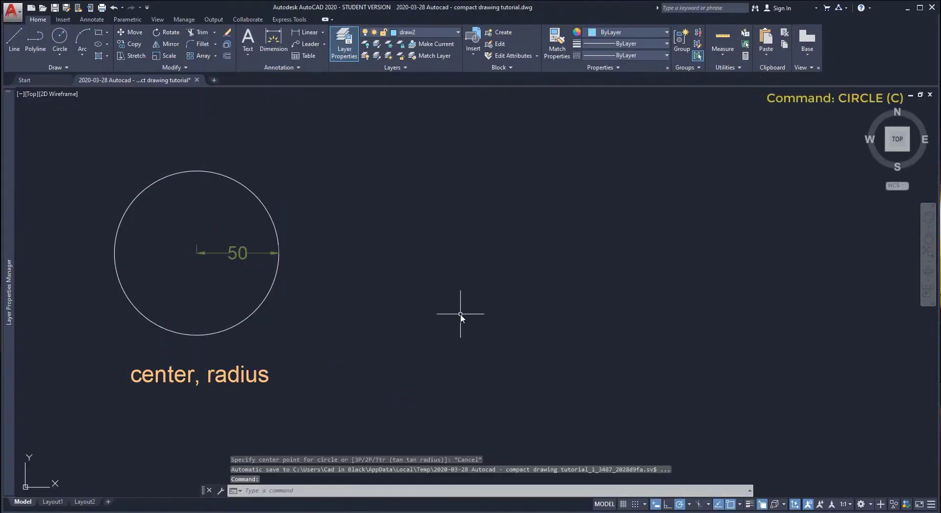
{"action": "left_click", "coordinate": [58, 52]}
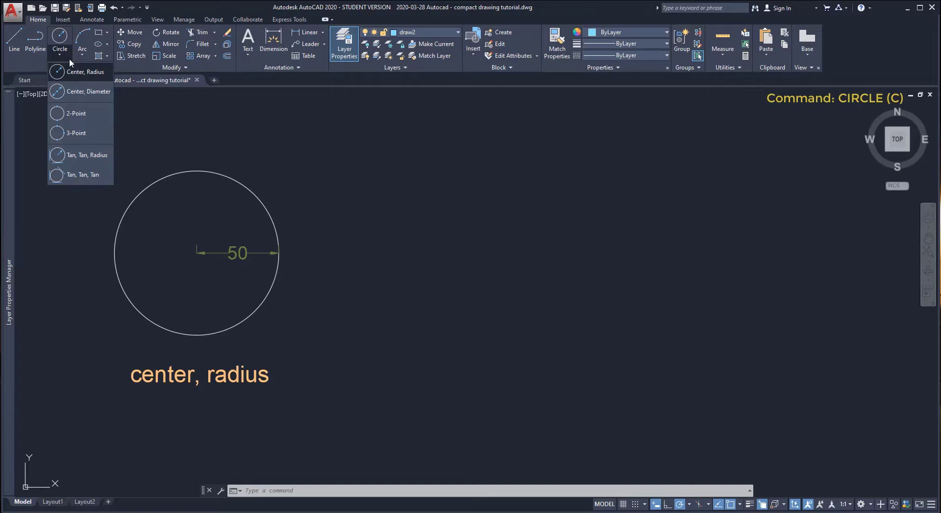
{"action": "left_click", "coordinate": [83, 73]}
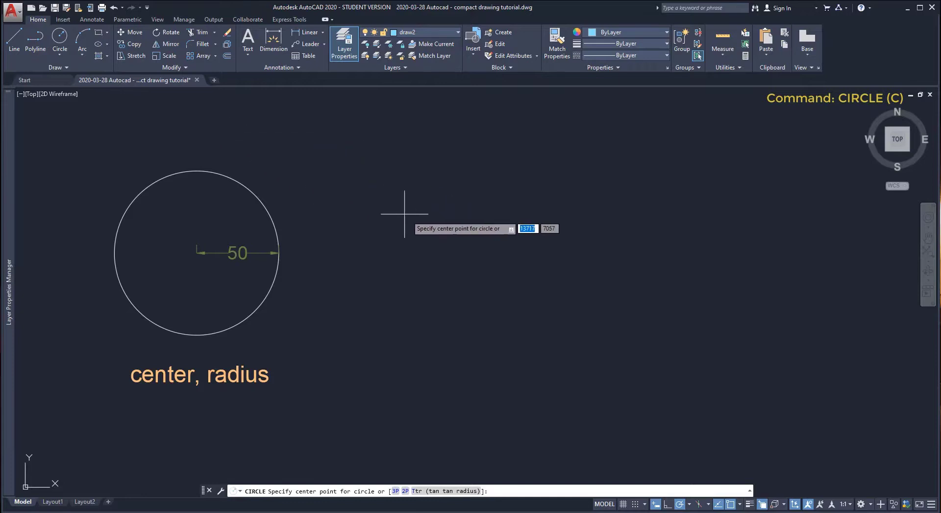
{"action": "left_click", "coordinate": [507, 251]}
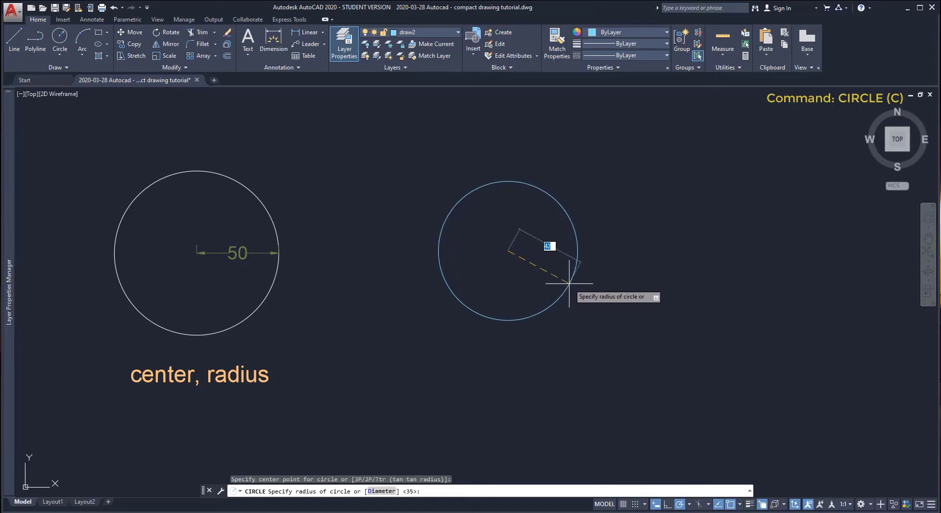
{"action": "type", "text": "50"}
{"action": "key", "text": "Return"}
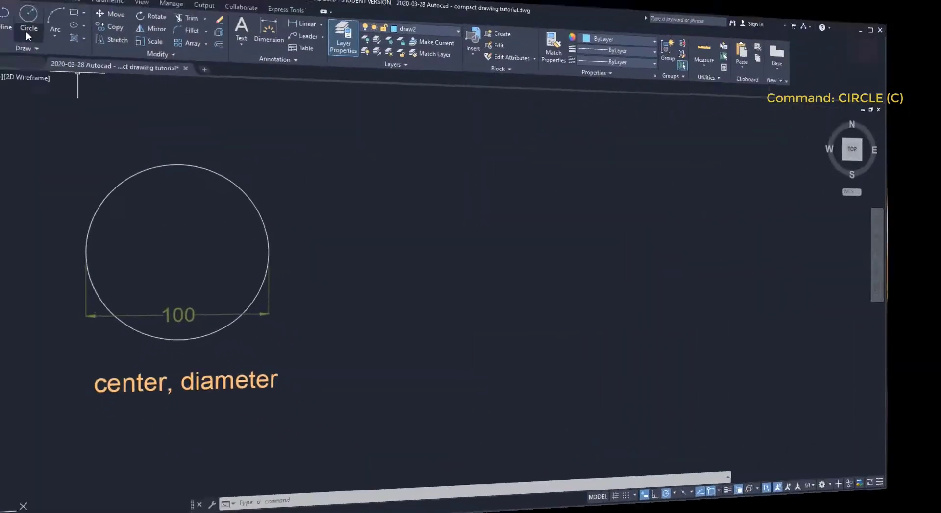
Draw a circle by center and diameter beside the "center, diameter" example, with a diameter of 100
{"action": "left_click", "coordinate": [58, 52]}
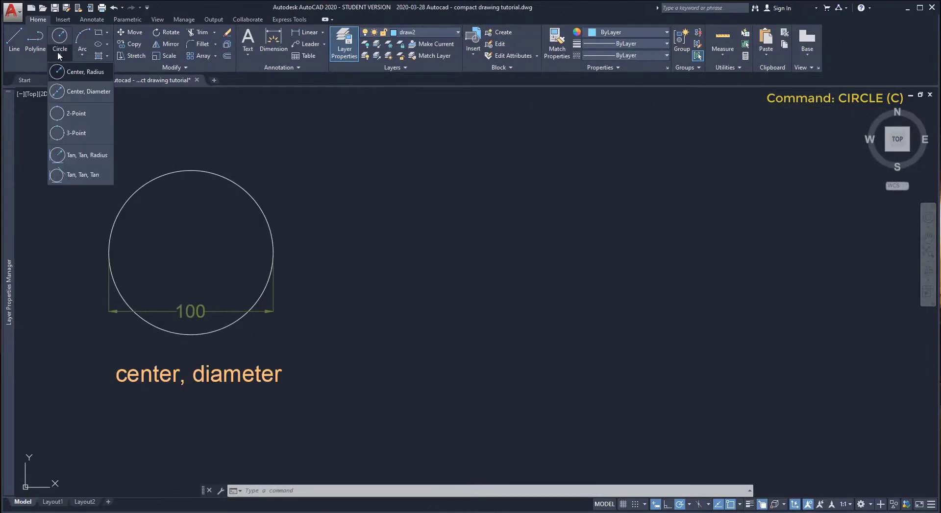
{"action": "left_click", "coordinate": [86, 93]}
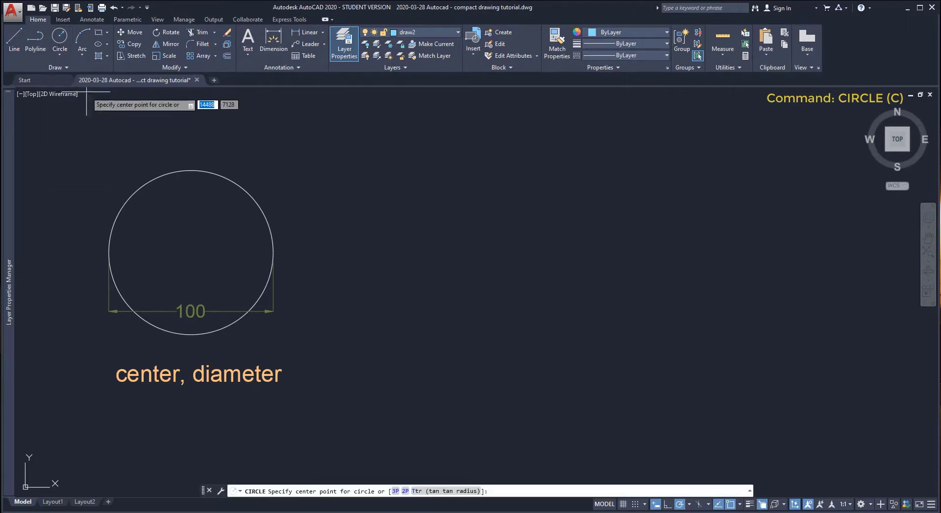
{"action": "left_click", "coordinate": [576, 255]}
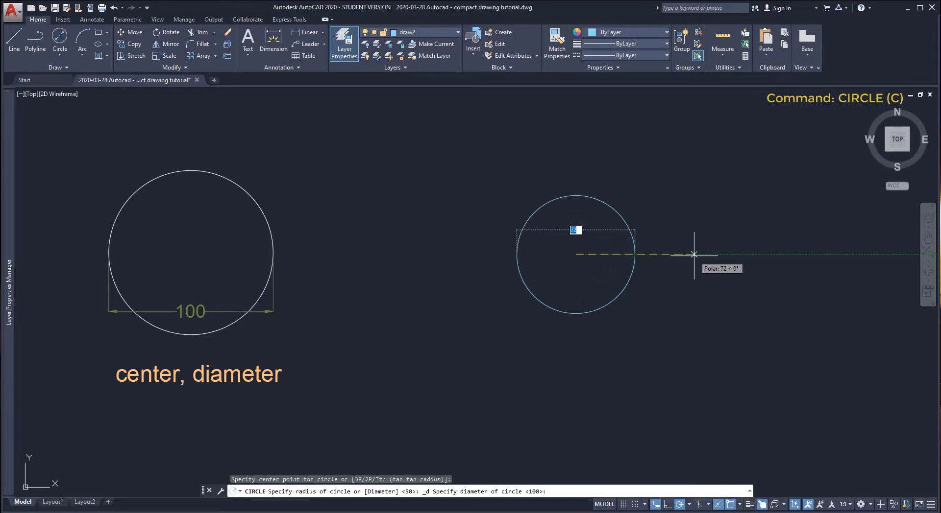
{"action": "type", "text": "100"}
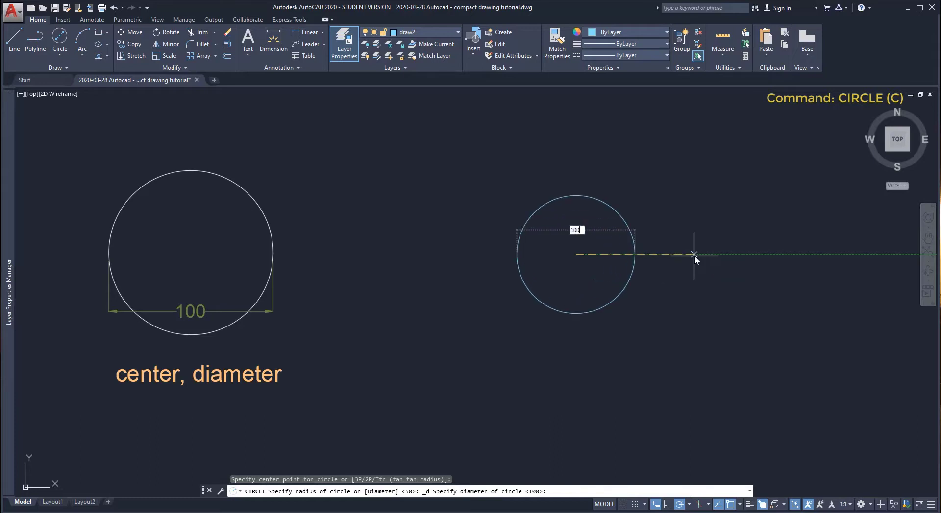
{"action": "key", "text": "Return"}
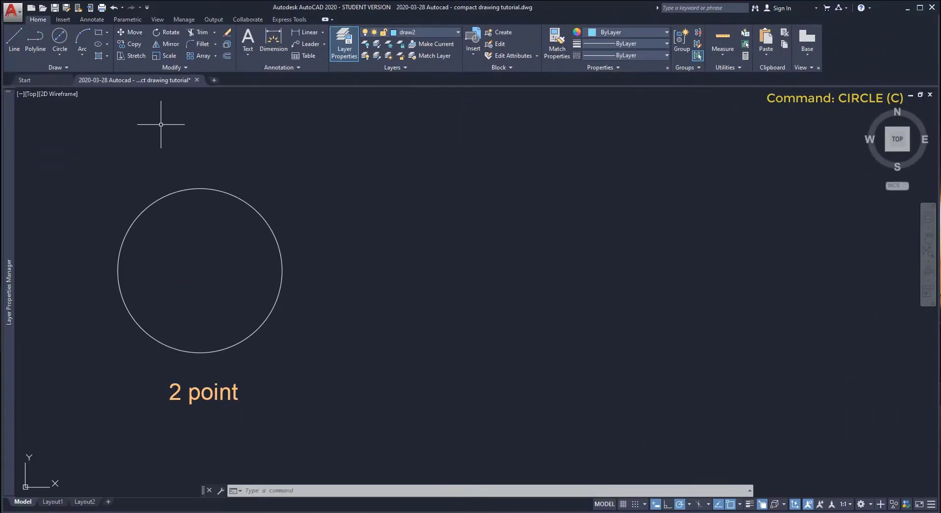
Draw a 2-point circle beside the "2 point" example by placing both diameter endpoints freely on a rising diagonal
{"action": "left_click", "coordinate": [61, 52]}
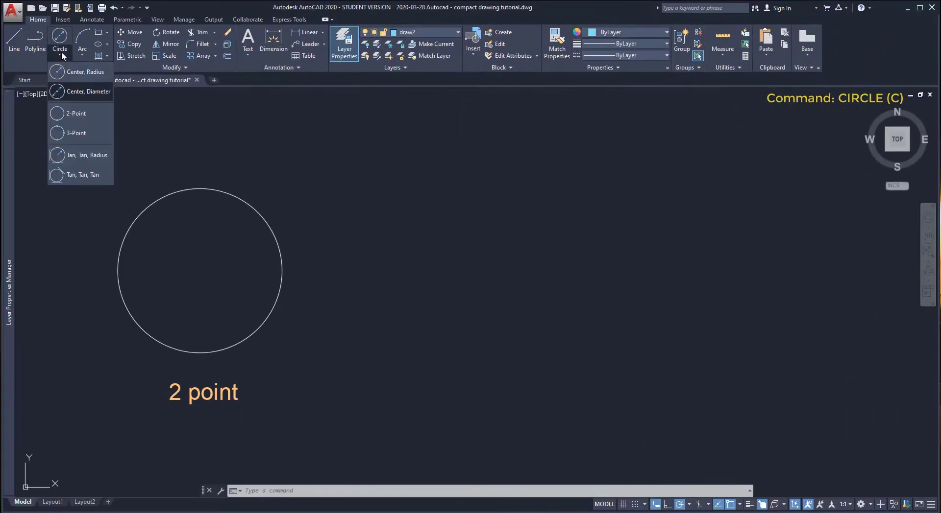
{"action": "left_click", "coordinate": [91, 113]}
{"action": "left_click", "coordinate": [520, 325]}
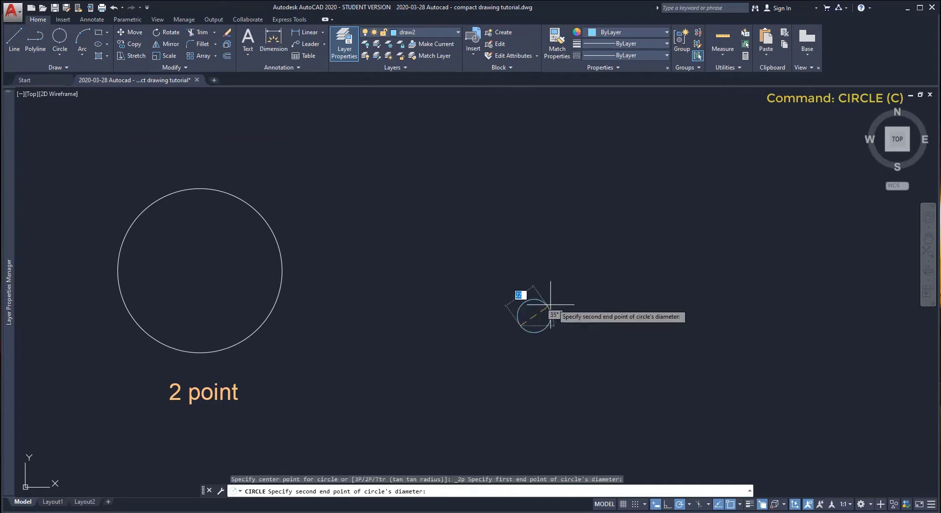
{"action": "left_click", "coordinate": [650, 225]}
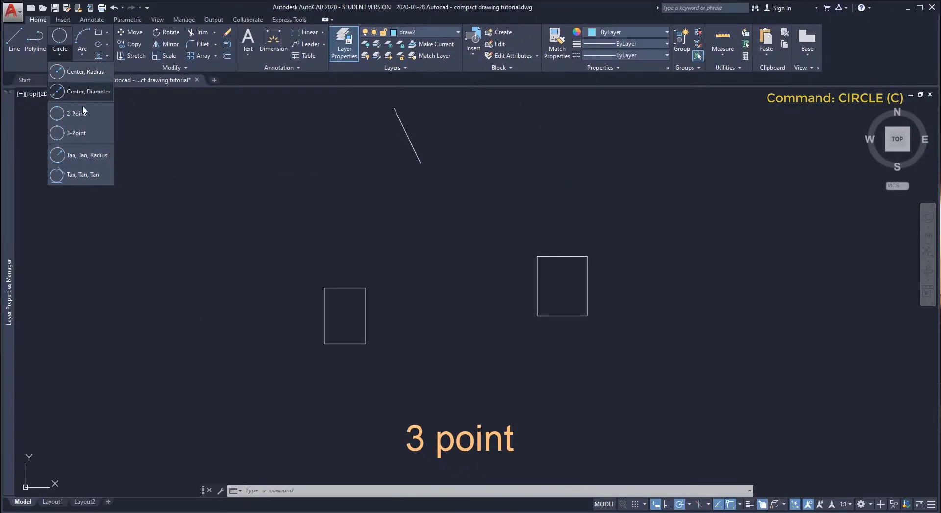
Draw a 3-point circle through the left rectangle's upper-right corner, the slanted line's lower end and the right rectangle's upper-left corner
{"action": "left_click", "coordinate": [83, 133]}
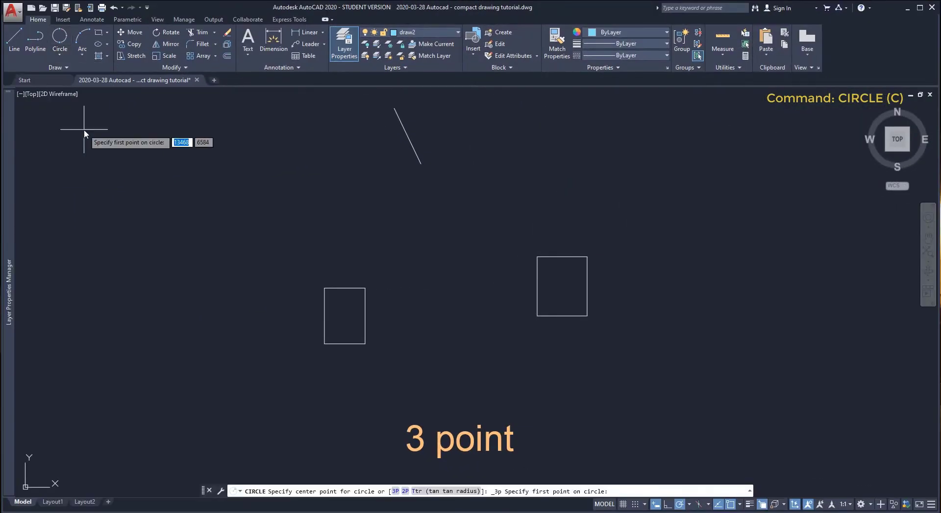
{"action": "left_click", "coordinate": [356, 288]}
{"action": "left_click", "coordinate": [421, 163]}
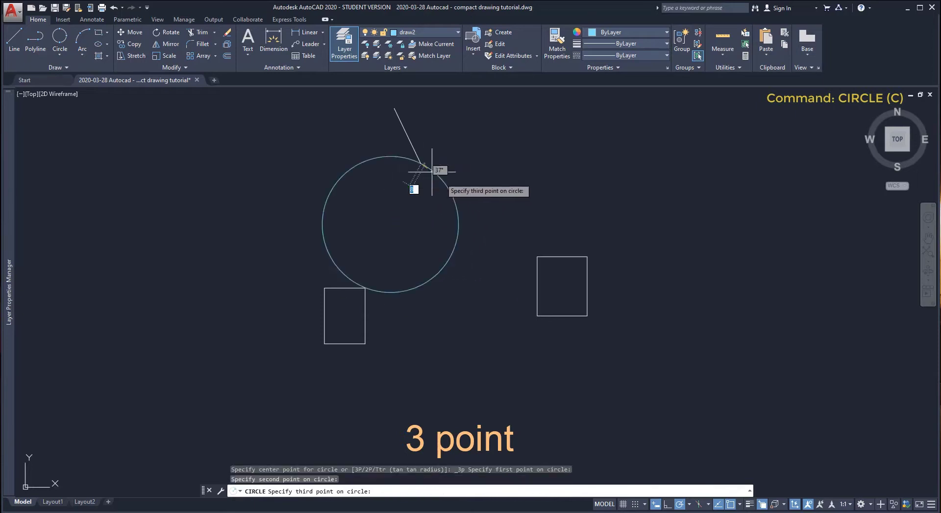
{"action": "left_click", "coordinate": [537, 256]}
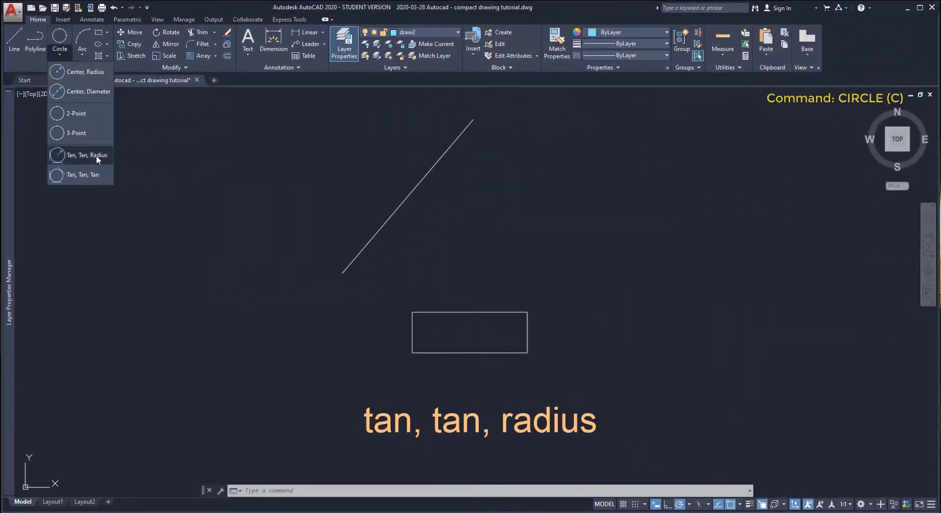
Draw a Tan, Tan, Radius circle tangent to the slanted line and the rectangle's upper edge, with radius 20
{"action": "left_click", "coordinate": [97, 155]}
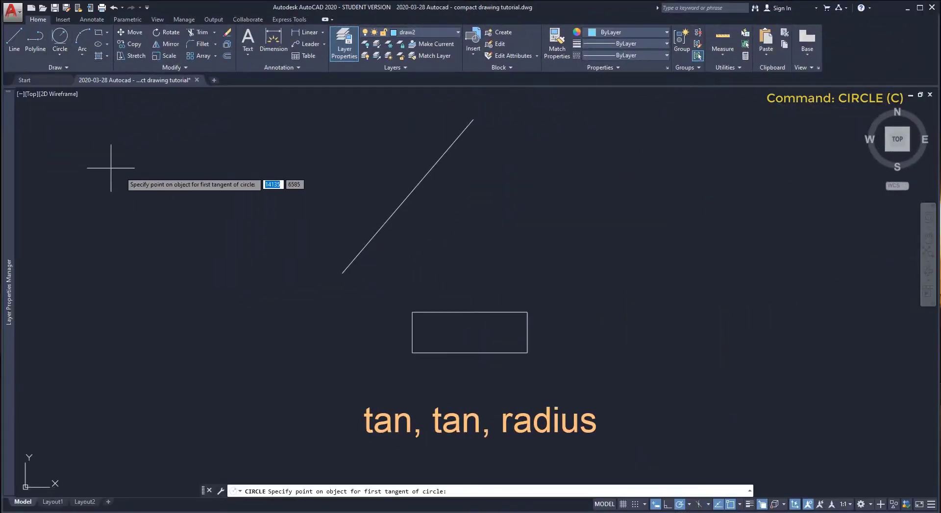
{"action": "left_click", "coordinate": [379, 229]}
{"action": "left_click", "coordinate": [449, 308]}
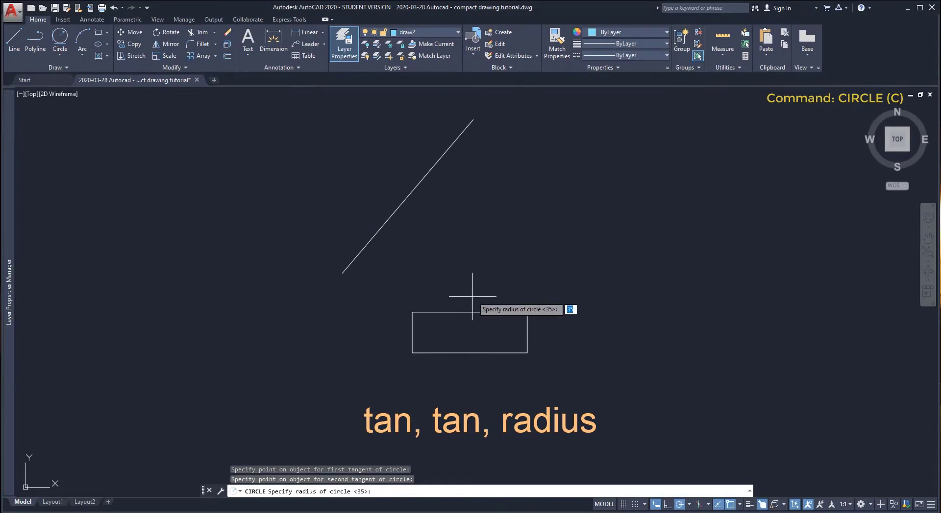
{"action": "type", "text": "20"}
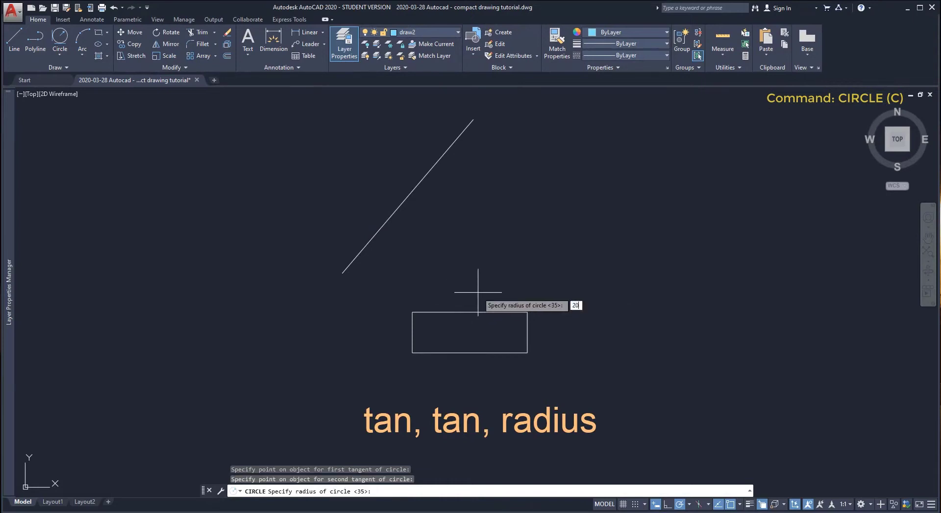
{"action": "key", "text": "Return"}
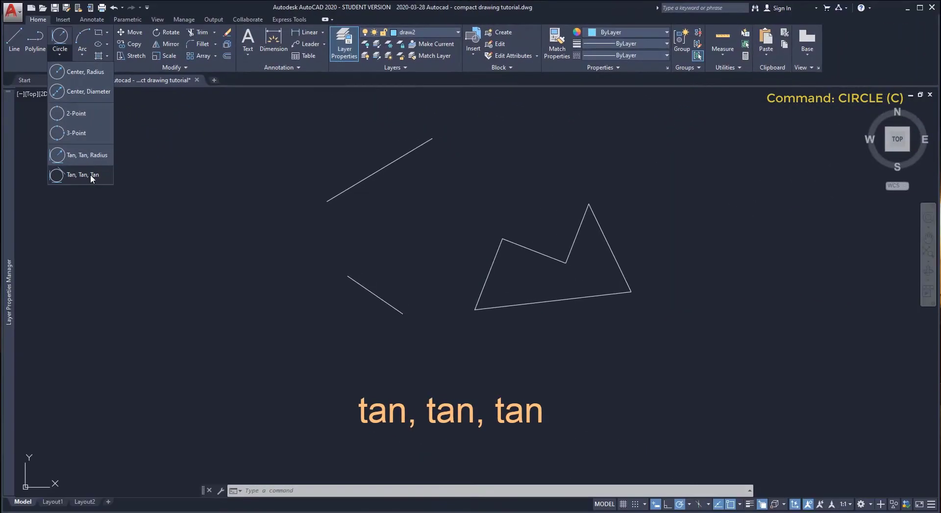
Draw a Tan, Tan, Tan circle tangent to the upper slanted line, the lower slanted line and the polygon's left edge
{"action": "left_click", "coordinate": [90, 174]}
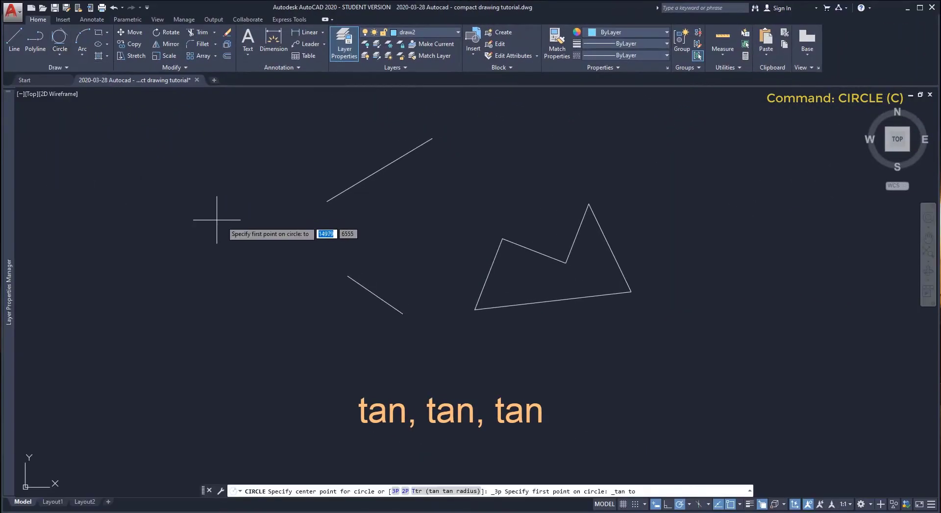
{"action": "left_click", "coordinate": [369, 179]}
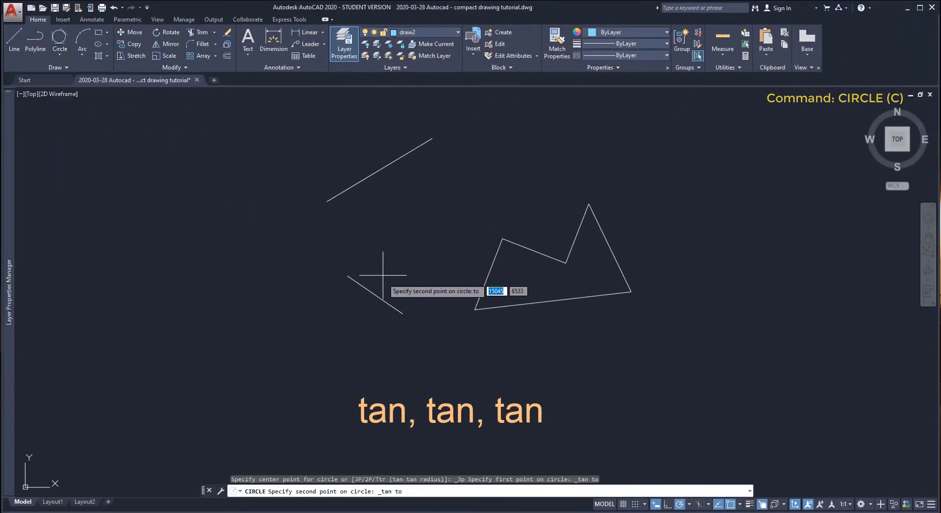
{"action": "left_click", "coordinate": [375, 296]}
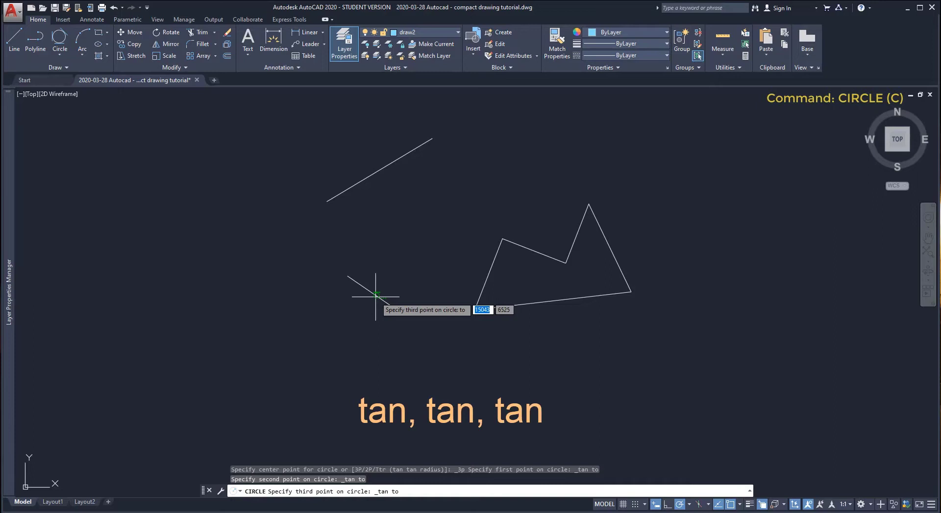
{"action": "left_click", "coordinate": [490, 268]}
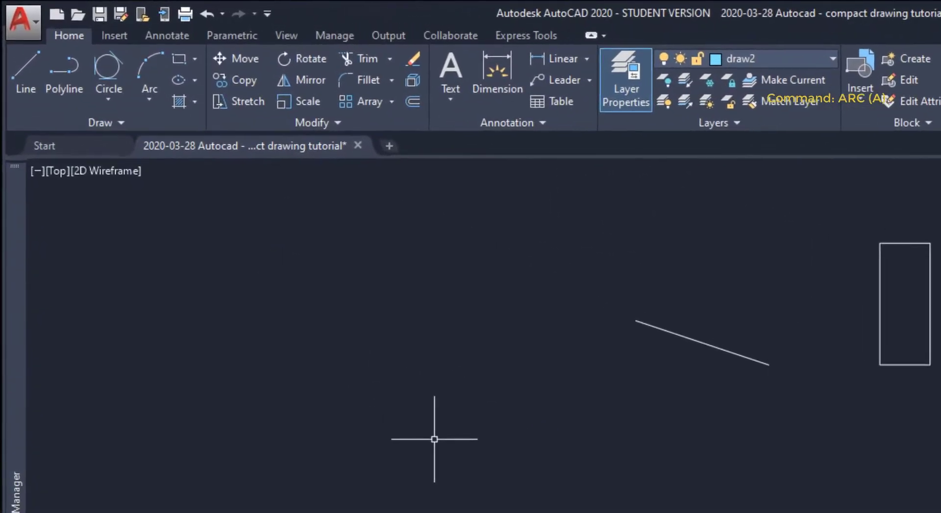
Draw a 3-point arc from the lower rectangle's upper-right corner through the slanted line's lower end to the tall rectangle's lower-left corner
{"action": "left_click", "coordinate": [150, 90]}
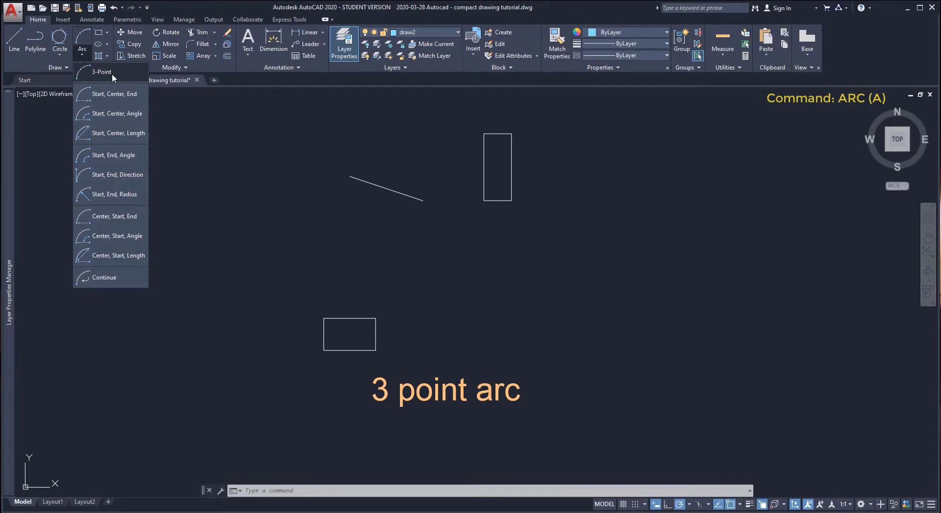
{"action": "left_click", "coordinate": [112, 74]}
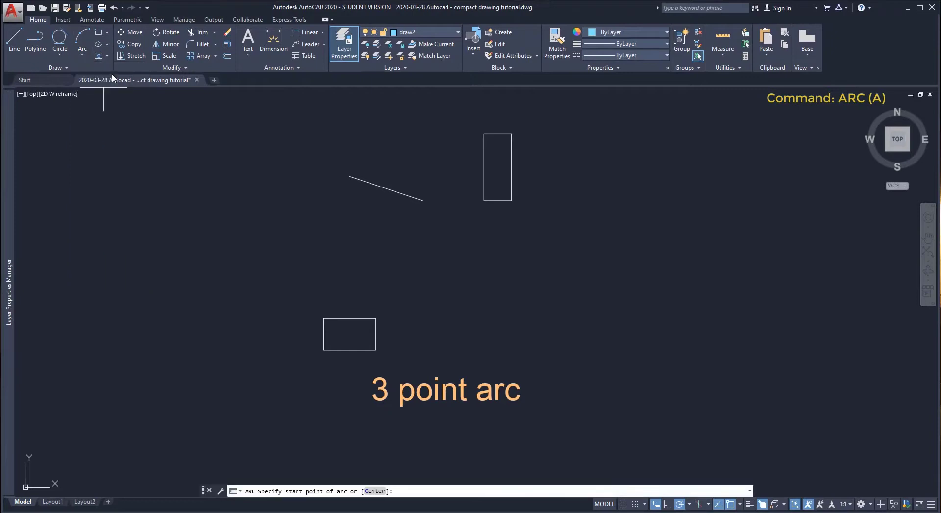
{"action": "left_click", "coordinate": [375, 318]}
{"action": "left_click", "coordinate": [423, 200]}
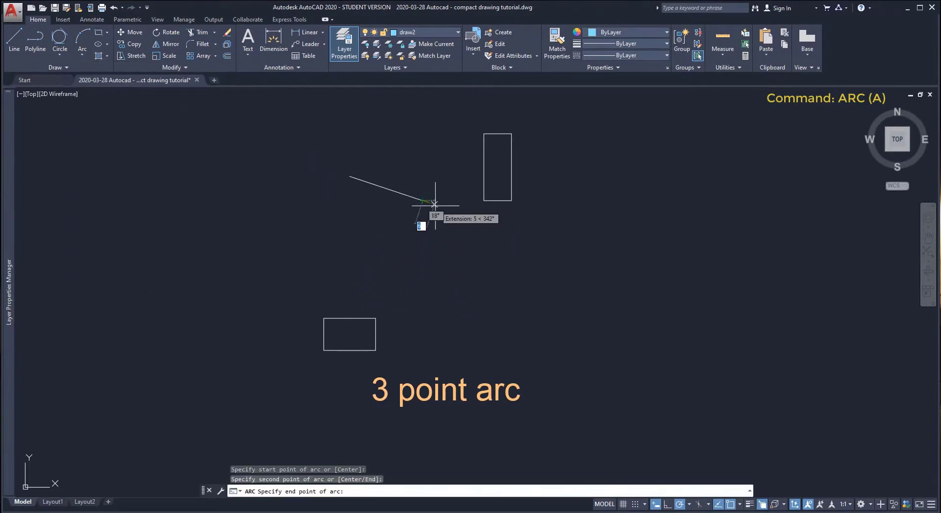
{"action": "left_click", "coordinate": [483, 201]}
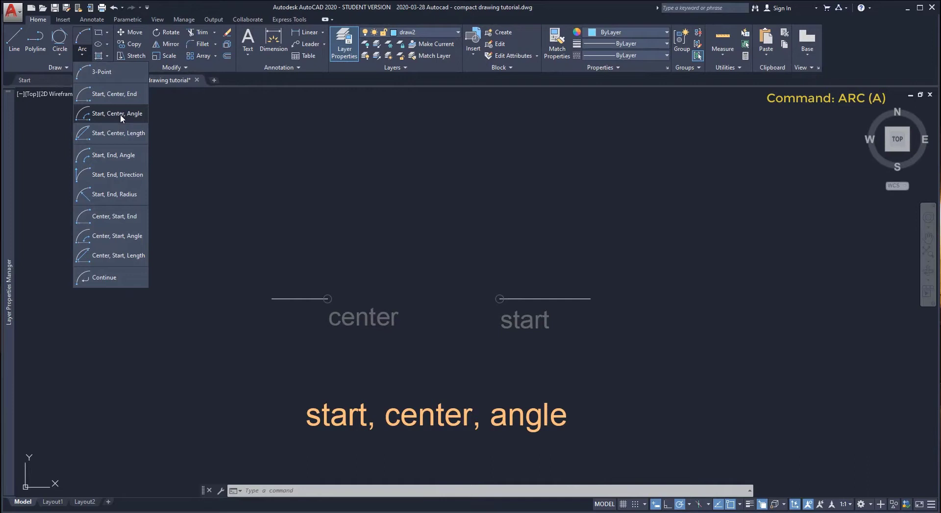
Draw a Start, Center, Angle arc from the right line's inner end, centered on the left line's inner end, with a 30° included angle
{"action": "left_click", "coordinate": [120, 113]}
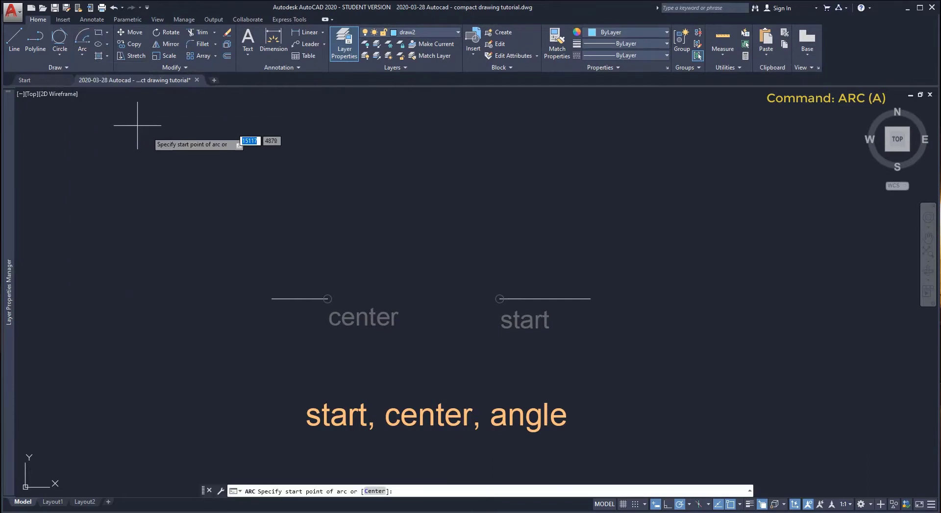
{"action": "left_click", "coordinate": [499, 298]}
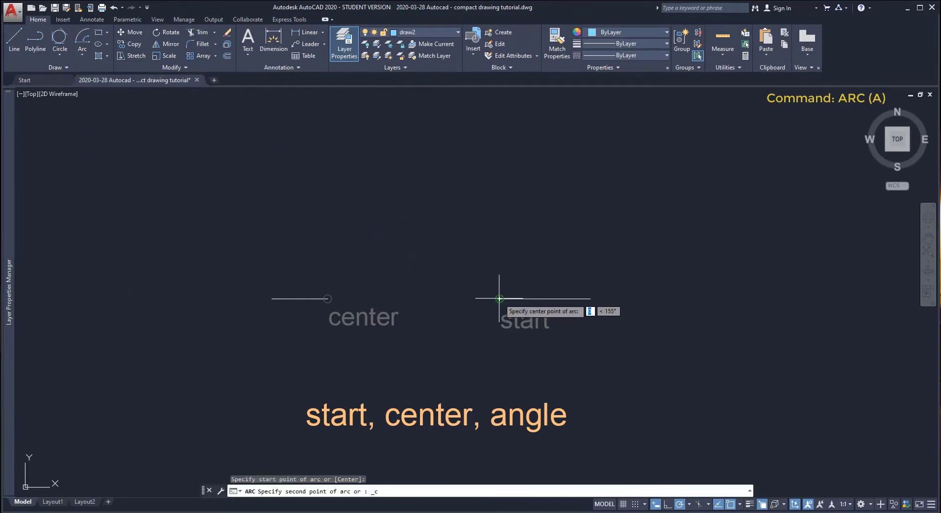
{"action": "left_click", "coordinate": [327, 299]}
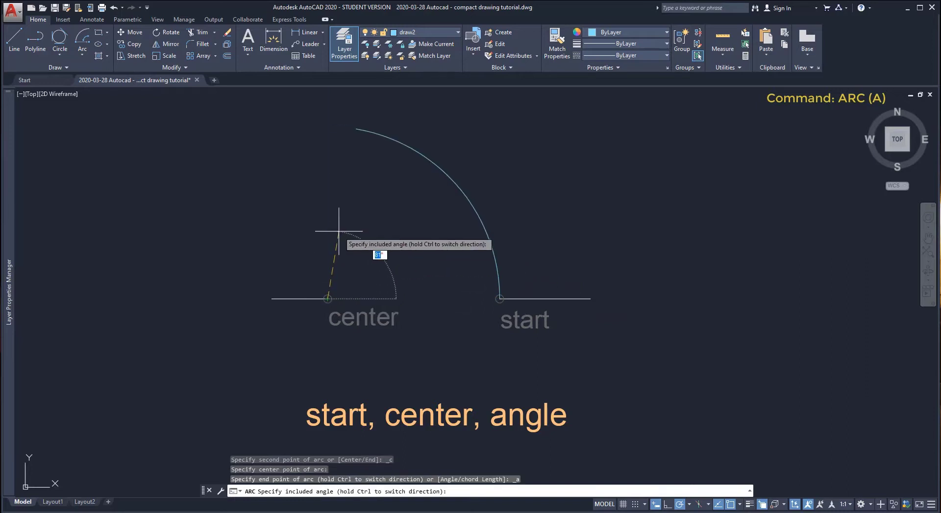
{"action": "type", "text": "30"}
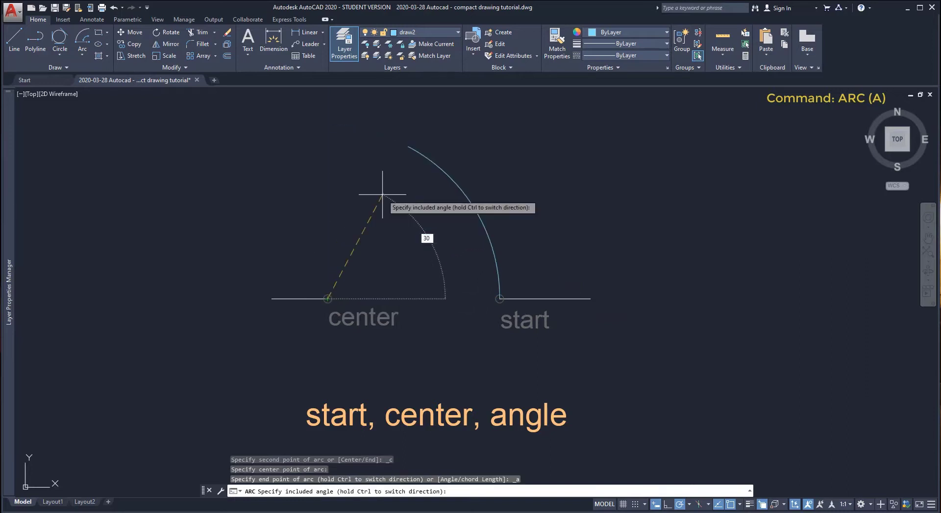
{"action": "key", "text": "Return"}
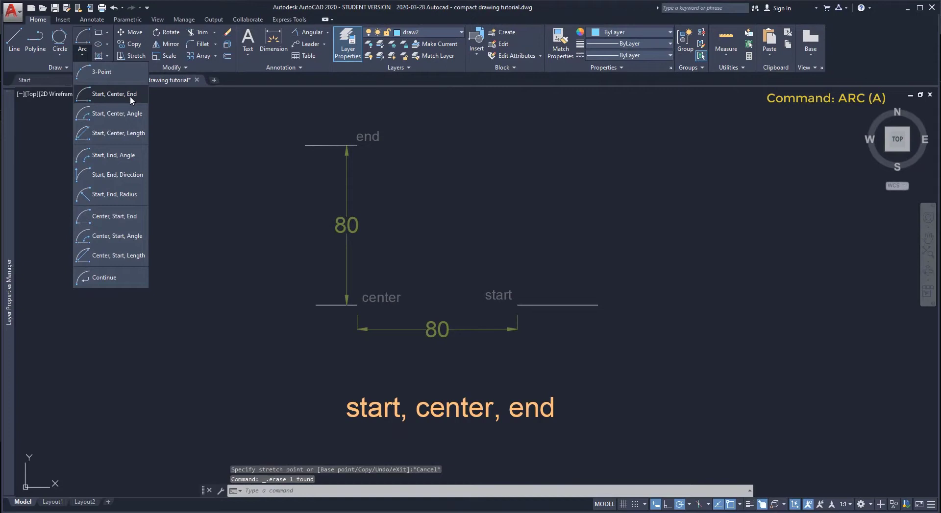
Draw a Start, Center, End arc using the line ends marked start, center and end
{"action": "left_click", "coordinate": [130, 96]}
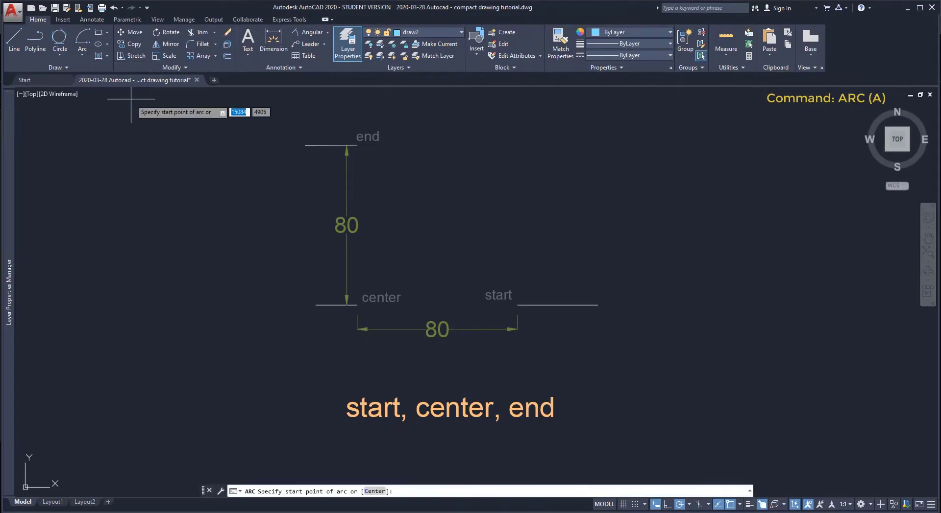
{"action": "left_click", "coordinate": [517, 305]}
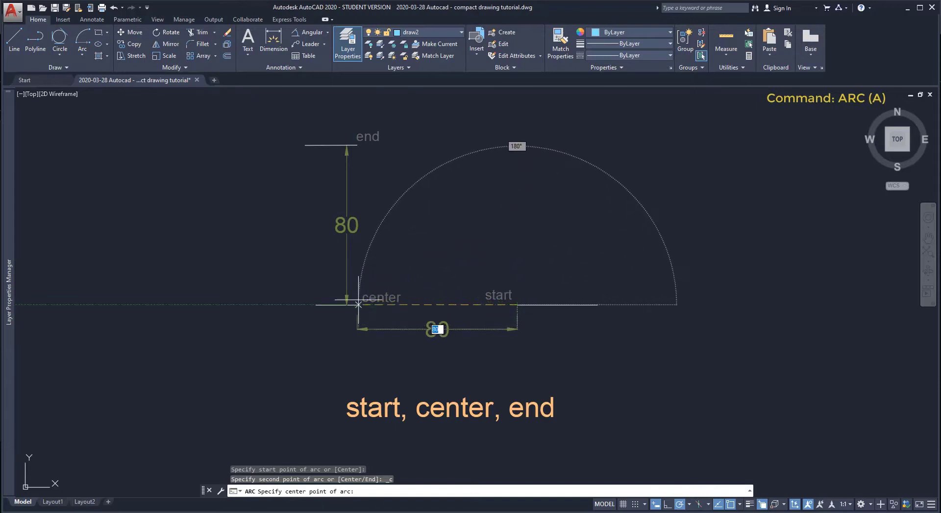
{"action": "left_click", "coordinate": [358, 304]}
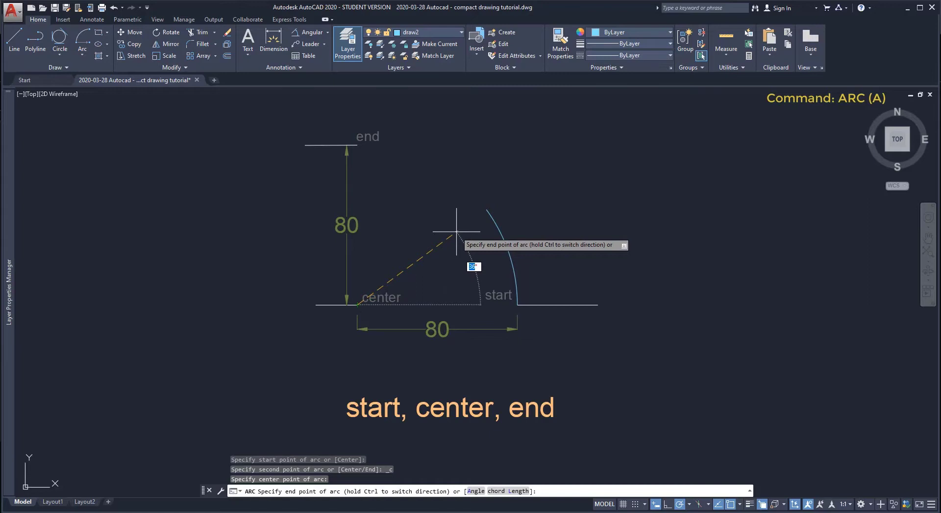
{"action": "key", "text": "ctrl"}
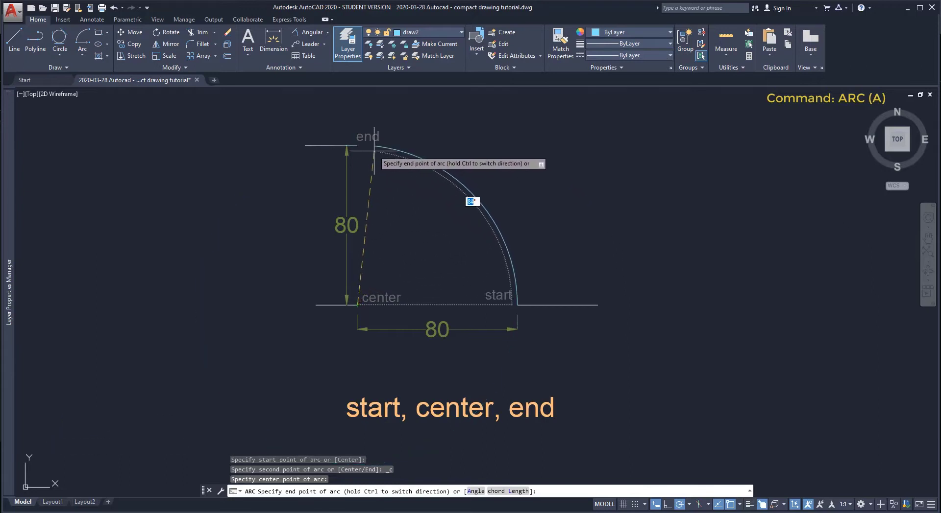
{"action": "left_click", "coordinate": [358, 145]}
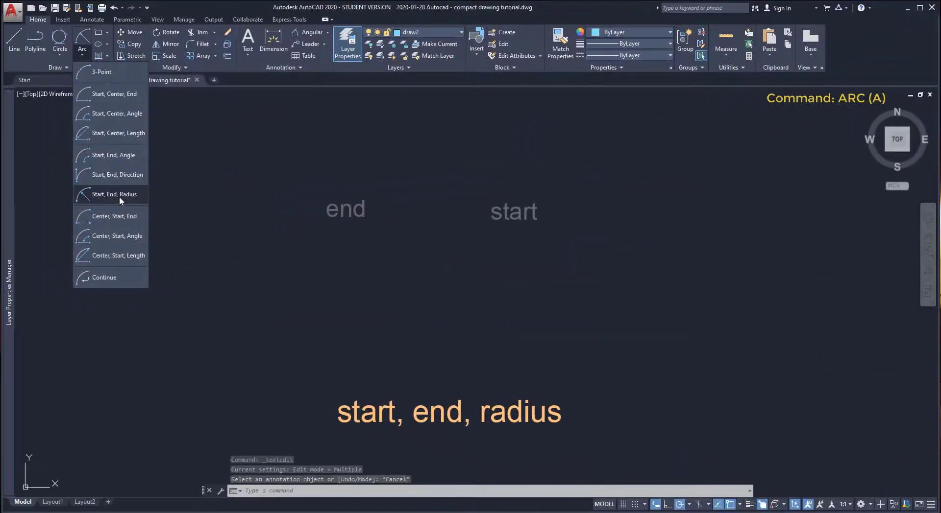
Draw a Start, End, Radius arc from above the start label to above the end label, with radius 80
{"action": "left_click", "coordinate": [119, 196]}
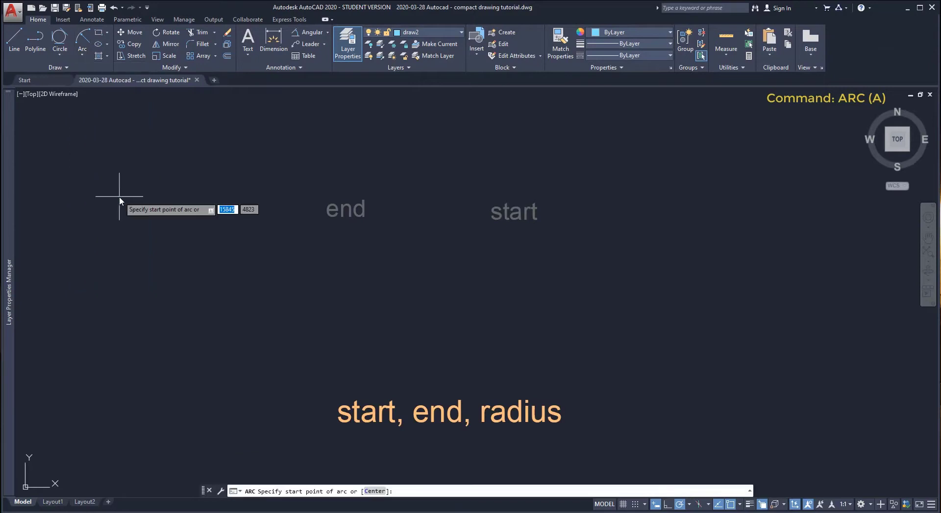
{"action": "left_click", "coordinate": [512, 197]}
{"action": "left_click", "coordinate": [344, 194]}
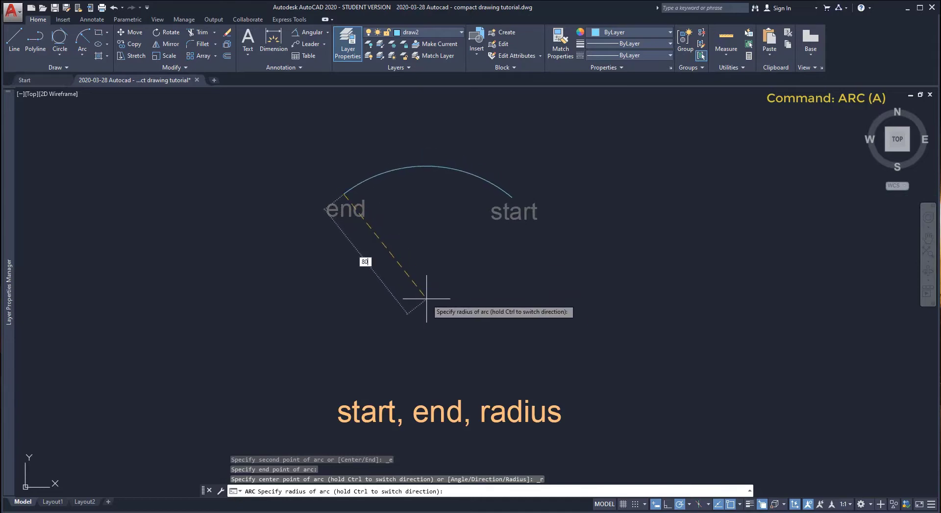
{"action": "type", "text": "80"}
{"action": "key", "text": "Return"}
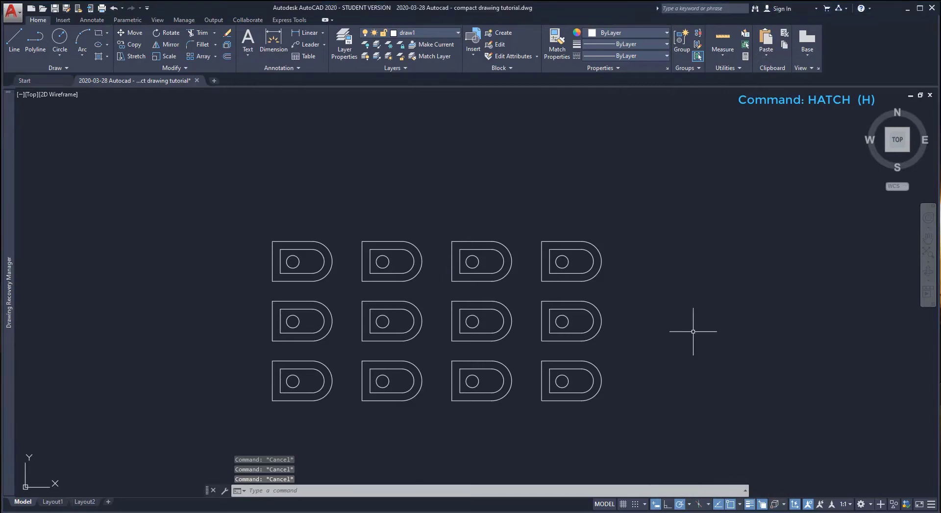
Hatch the area between the outer and inner outlines of the upper-left D-shaped figure
{"action": "scroll", "coordinate": [519, 349], "scroll_direction": "up", "scroll_amount": 4}
{"action": "scroll", "coordinate": [524, 347], "scroll_direction": "down", "scroll_amount": 2}
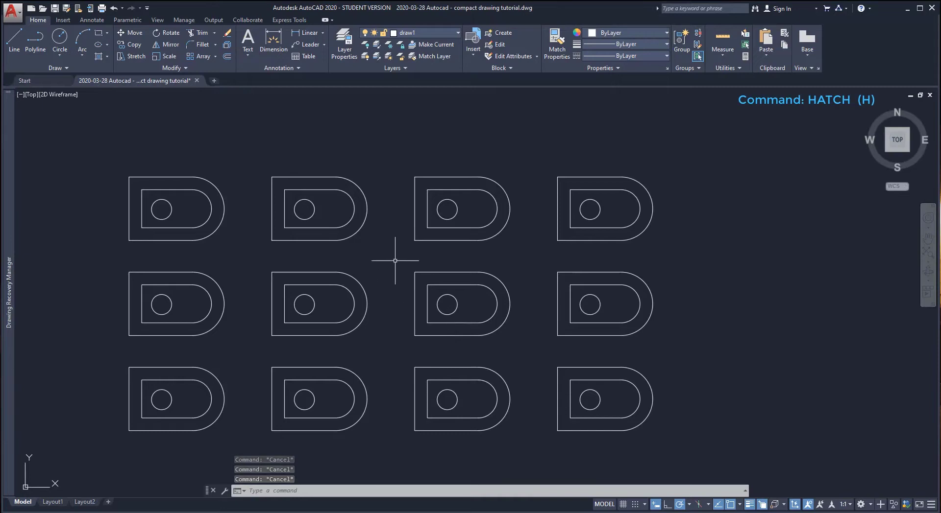
{"action": "left_click", "coordinate": [100, 56]}
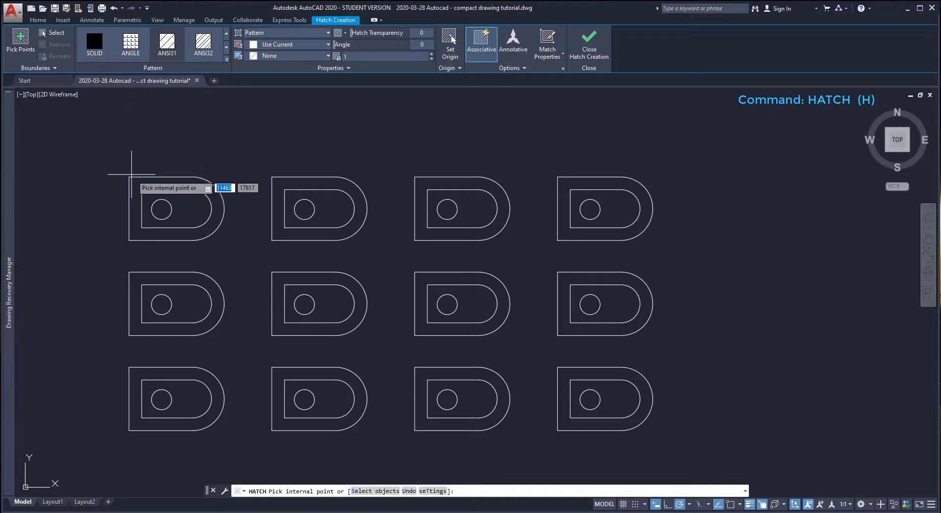
{"action": "left_click", "coordinate": [134, 179]}
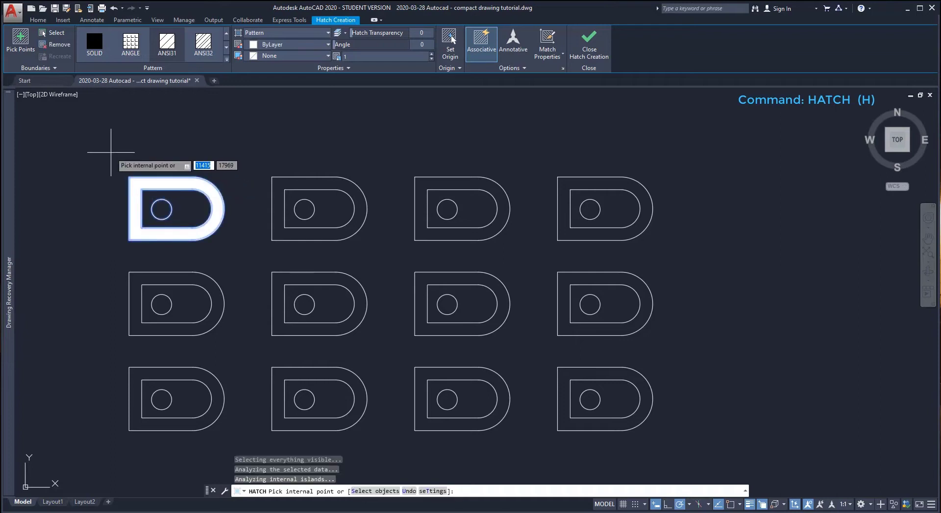
{"action": "key", "text": "Return"}
Apply the SOLID pattern to the upper-left figure's hatch and browse the available hatch patterns
{"action": "scroll", "coordinate": [110, 158], "scroll_direction": "up", "scroll_amount": 3}
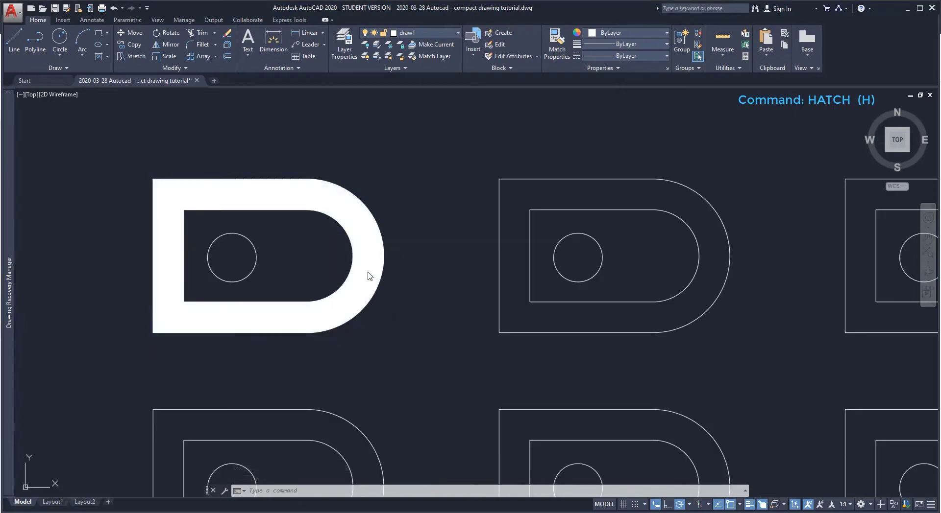
{"action": "left_click", "coordinate": [368, 277]}
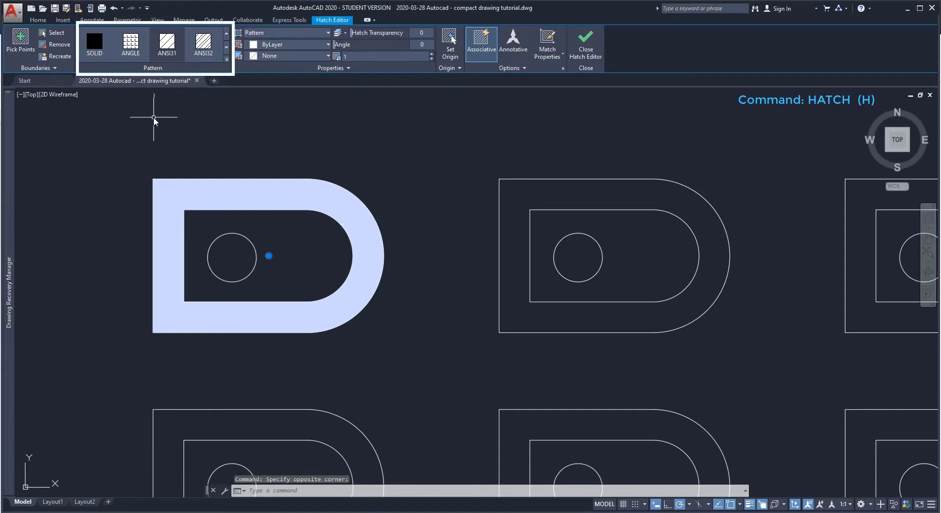
{"action": "left_click", "coordinate": [95, 38]}
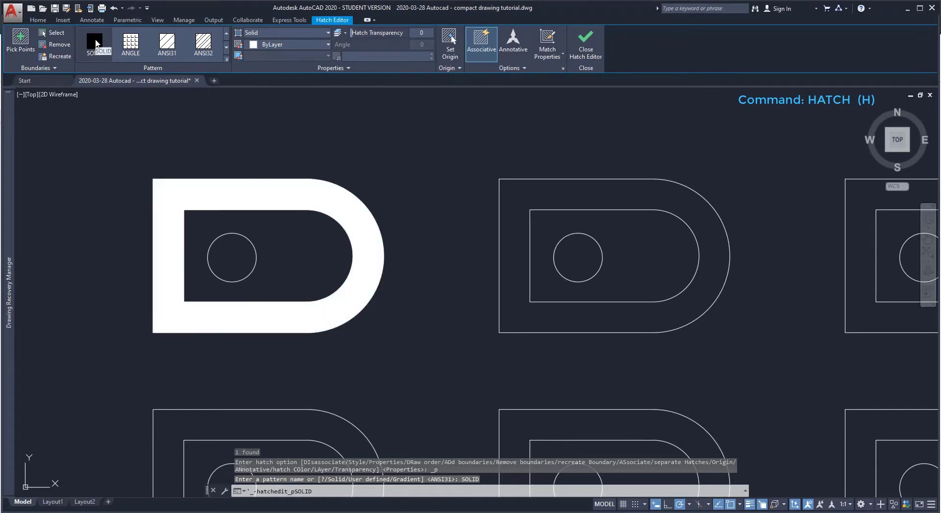
{"action": "left_click", "coordinate": [227, 60]}
{"action": "mouse_move", "coordinate": [228, 54]}
{"action": "left_mouse_down"}
{"action": "mouse_move", "coordinate": [229, 96]}
{"action": "mouse_move", "coordinate": [228, 59]}
{"action": "left_mouse_up"}
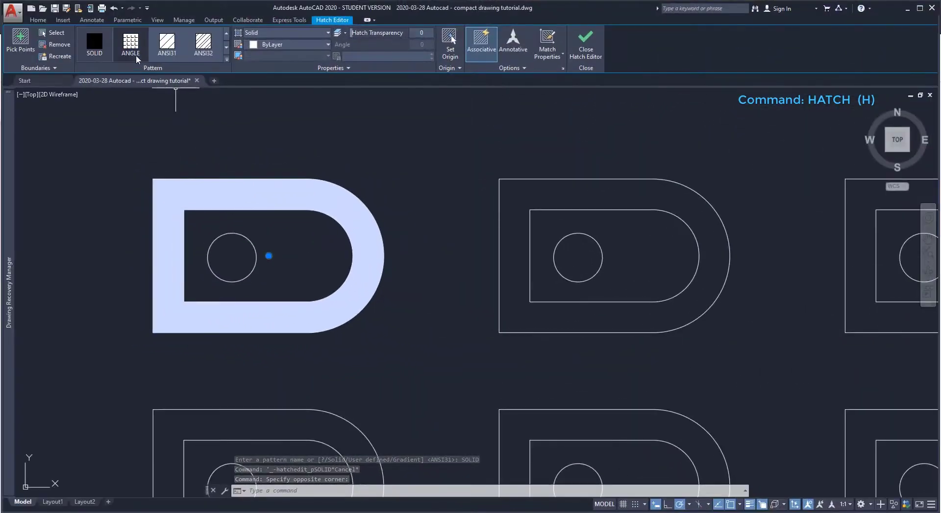
Change the upper-left figure's hatch pattern to ANGLE and inspect the pattern up close
{"action": "left_click", "coordinate": [132, 48]}
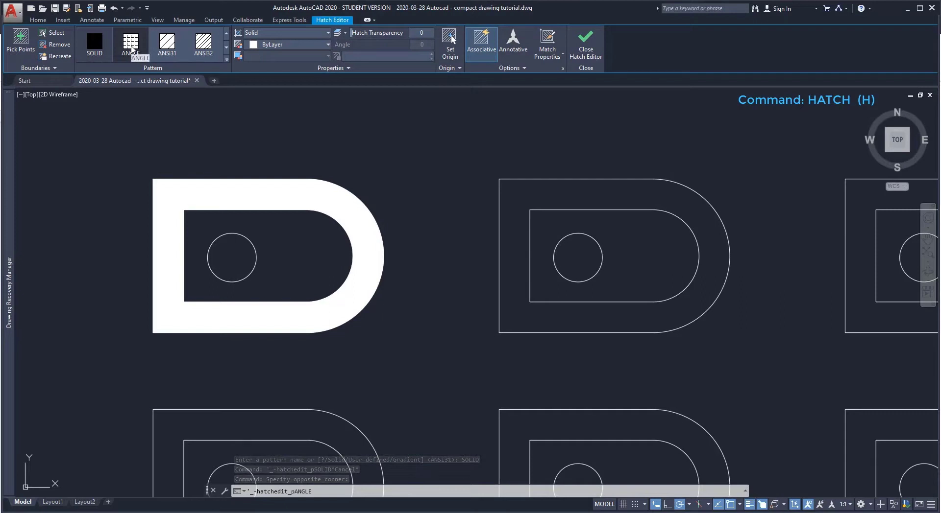
{"action": "scroll", "coordinate": [232, 173], "scroll_direction": "up", "scroll_amount": 8}
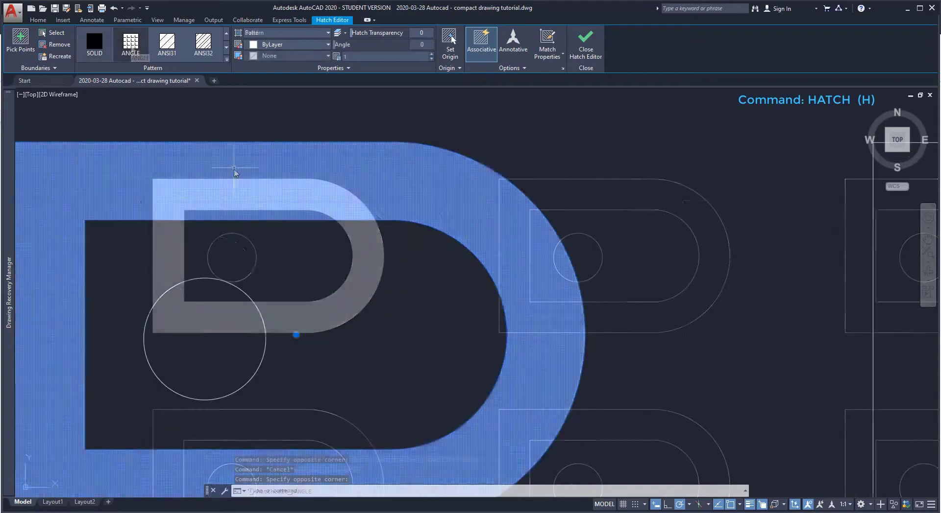
{"action": "scroll", "coordinate": [232, 173], "scroll_direction": "up", "scroll_amount": 2}
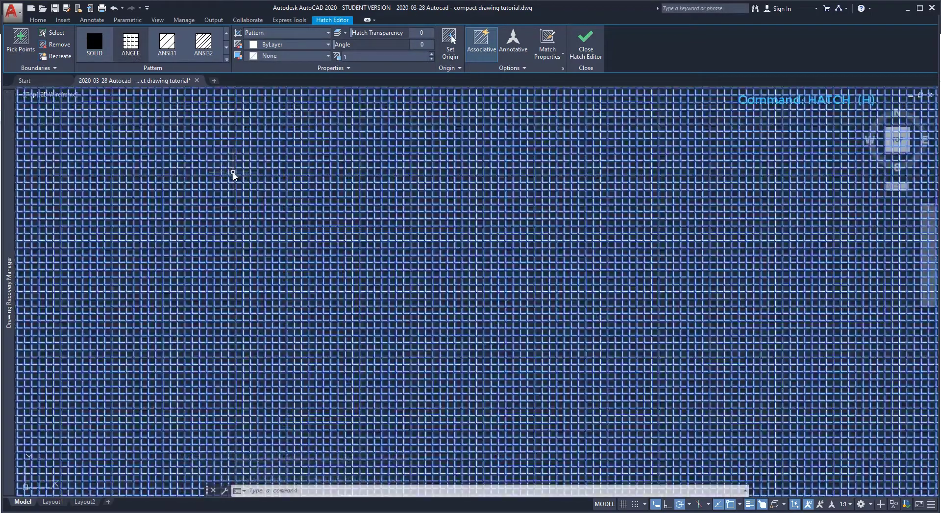
{"action": "scroll", "coordinate": [232, 173], "scroll_direction": "down", "scroll_amount": 2}
{"action": "scroll", "coordinate": [232, 172], "scroll_direction": "down", "scroll_amount": 5}
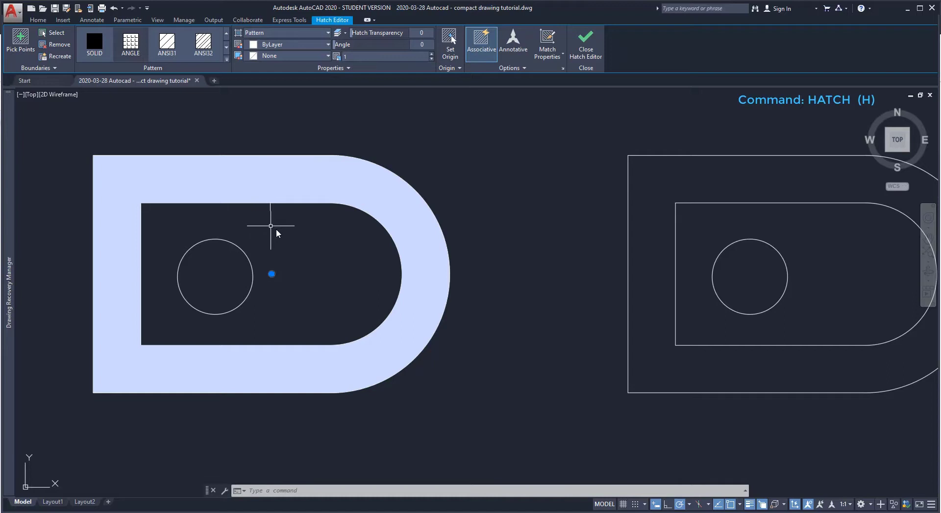
Set the scale of the ANGLE hatch to 20
{"action": "left_click", "coordinate": [350, 55]}
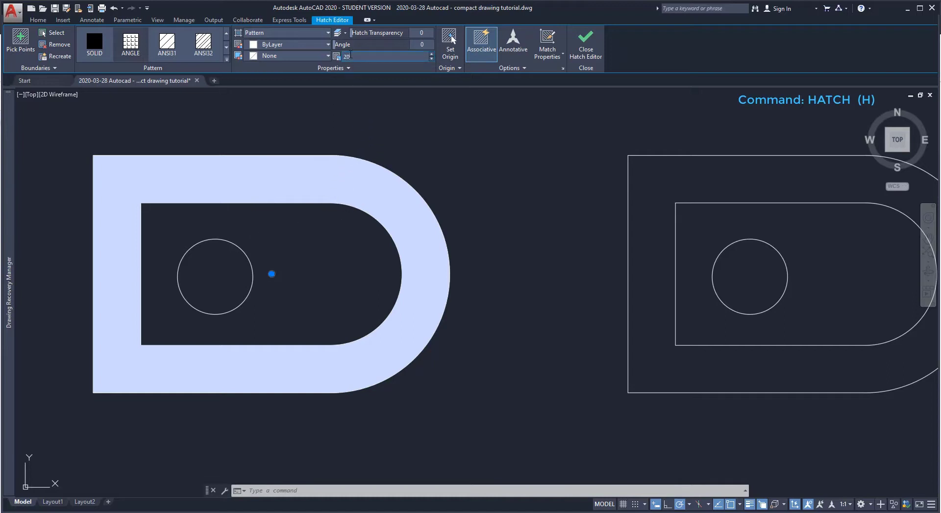
{"action": "type", "text": "20"}
{"action": "key", "text": "Return"}
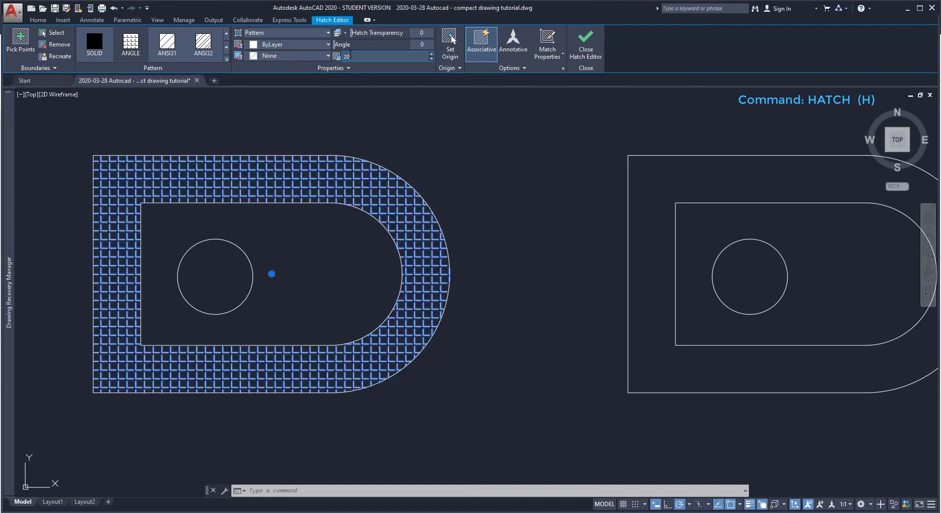
Step the ANGLE hatch's scale up and down to settle on 25, and deselect the hatch
{"action": "left_click", "coordinate": [432, 55]}
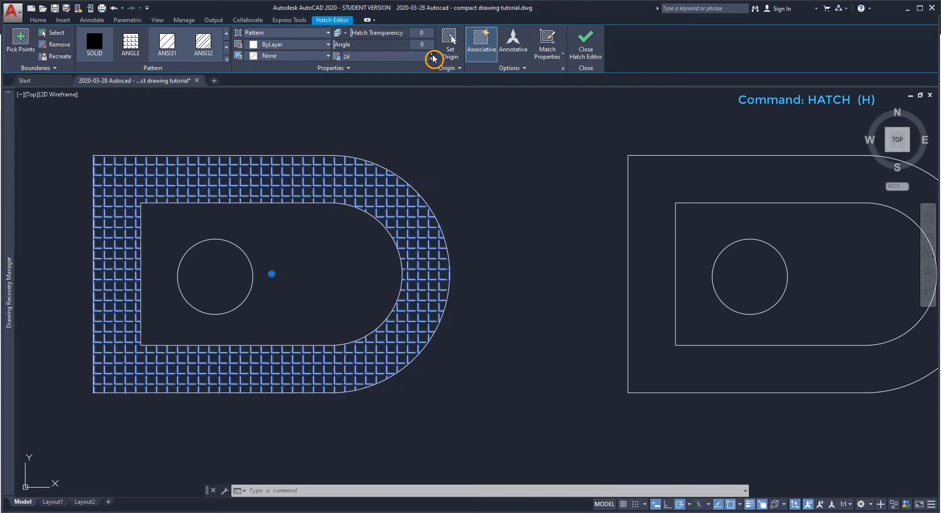
{"action": "left_click", "coordinate": [432, 54]}
{"action": "left_click", "coordinate": [432, 55]}
{"action": "left_click", "coordinate": [432, 55]}
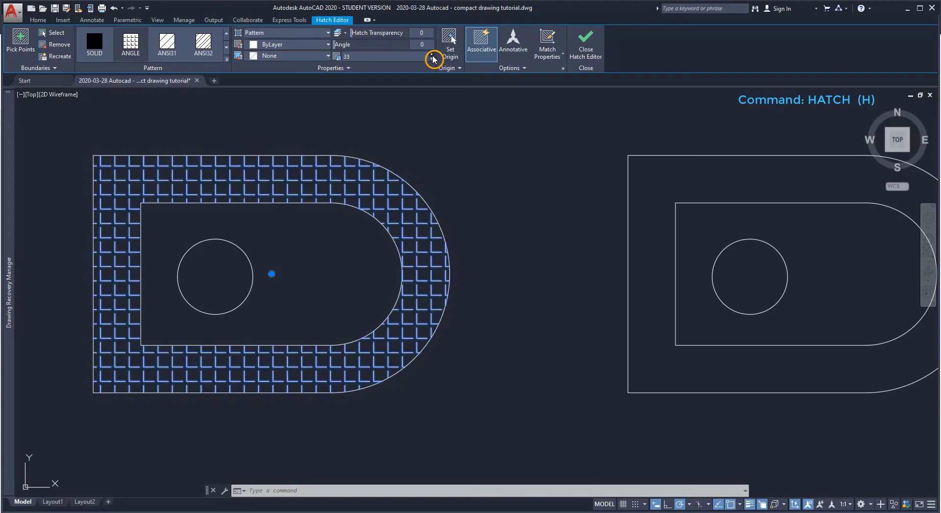
{"action": "left_click", "coordinate": [432, 60]}
{"action": "left_click", "coordinate": [432, 59]}
{"action": "left_click", "coordinate": [432, 59]}
{"action": "left_click", "coordinate": [432, 59]}
{"action": "left_click", "coordinate": [433, 59]}
{"action": "left_click", "coordinate": [432, 60]}
{"action": "left_click", "coordinate": [433, 59]}
{"action": "left_click", "coordinate": [432, 60]}
{"action": "left_click", "coordinate": [411, 117]}
{"action": "key", "text": "Escape"}
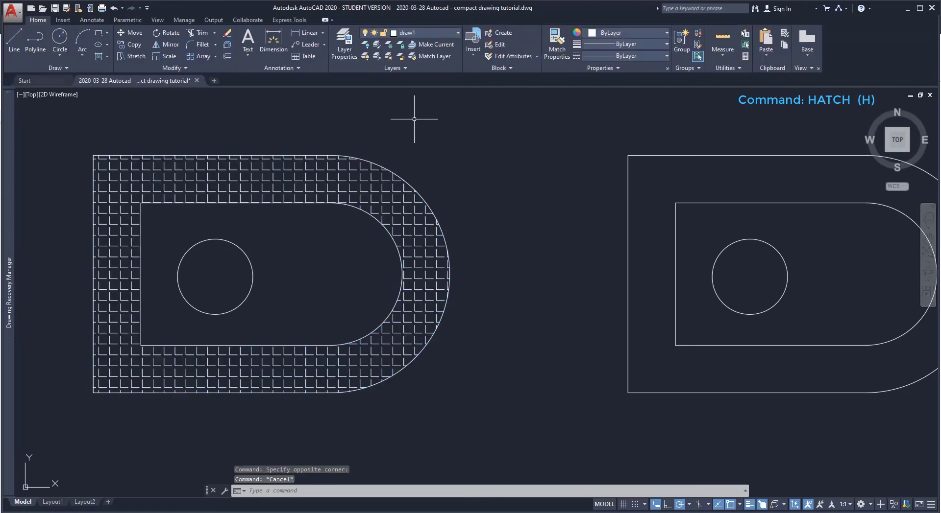
Select the ANGLE hatch and try varying its rotation angle
{"action": "left_click", "coordinate": [381, 181]}
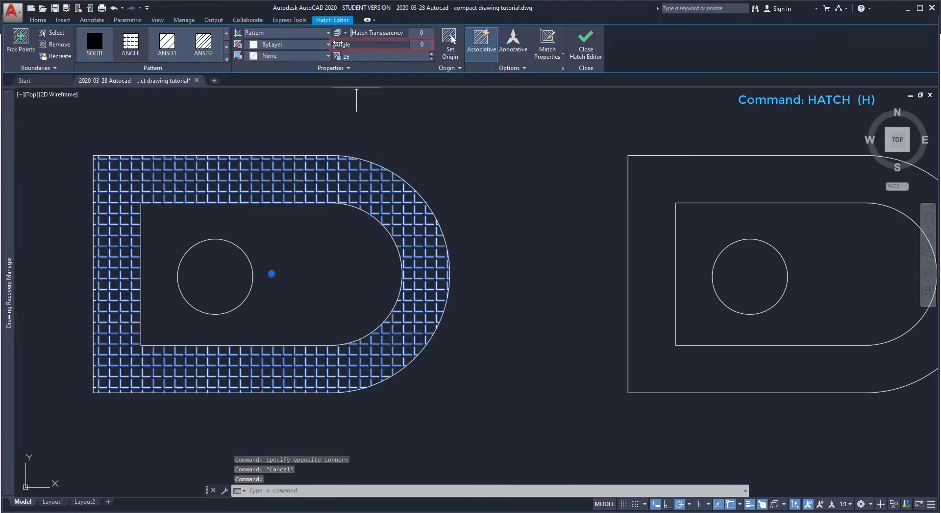
{"action": "mouse_move", "coordinate": [342, 43]}
{"action": "left_mouse_down"}
{"action": "mouse_move", "coordinate": [392, 45]}
{"action": "mouse_move", "coordinate": [357, 40]}
{"action": "left_mouse_up"}
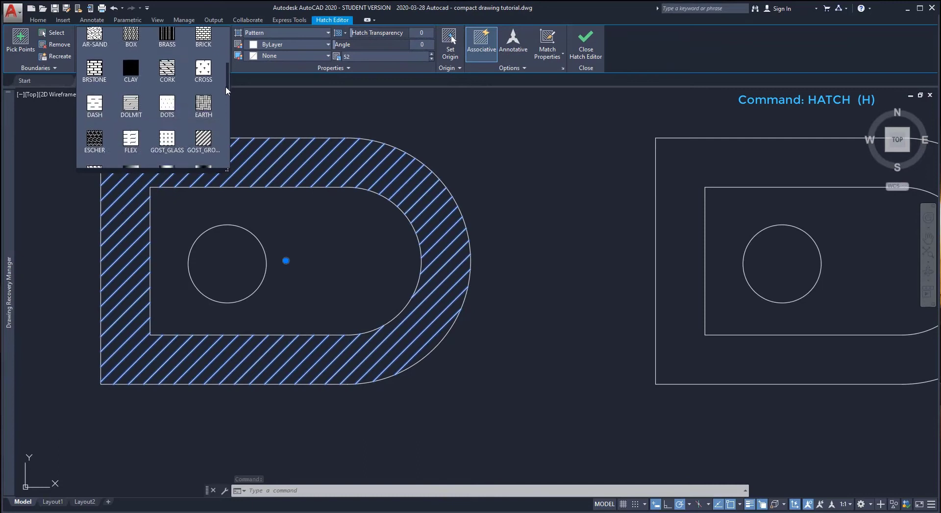
Apply the GR_INVSPH gradient to the upper-left figure's hatch and change its second color to green
{"action": "left_click_drag", "start_coordinate": [225, 86], "coordinate": [224, 109]}
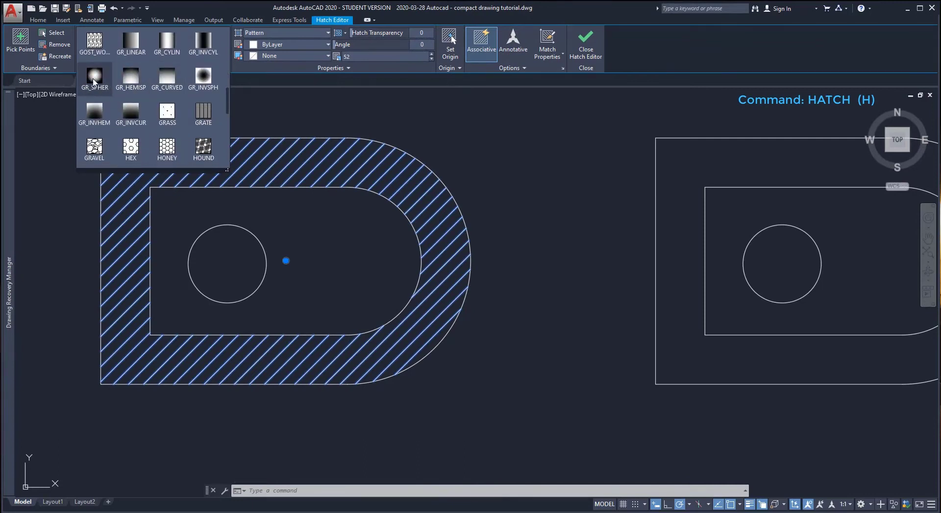
{"action": "left_click", "coordinate": [204, 77]}
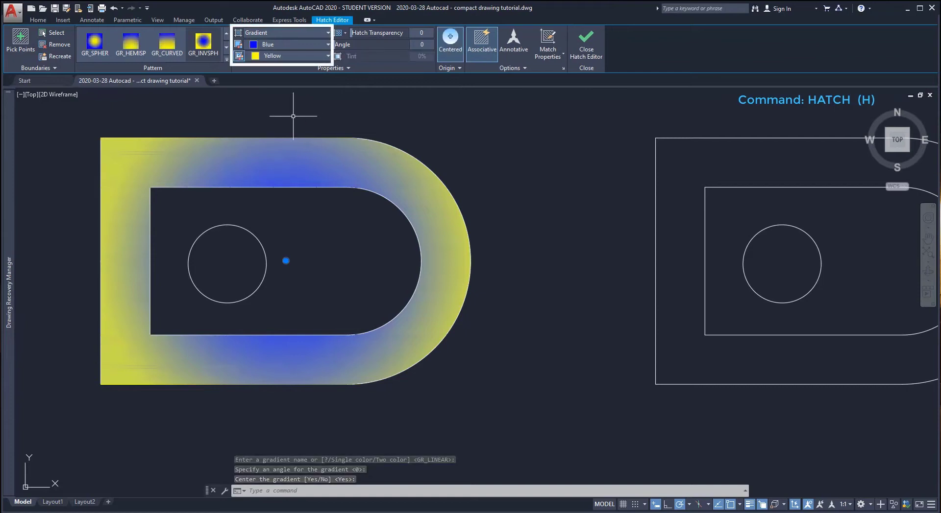
{"action": "left_click", "coordinate": [310, 56]}
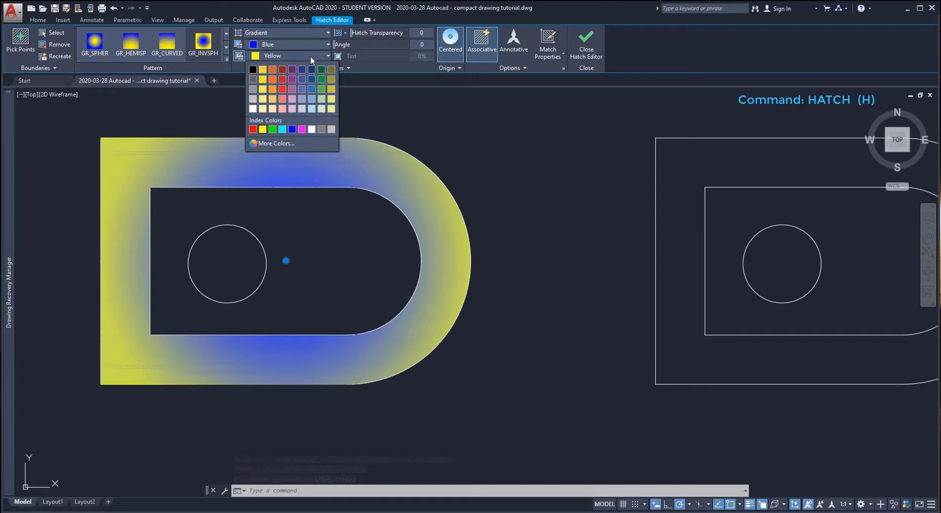
{"action": "left_click", "coordinate": [321, 80]}
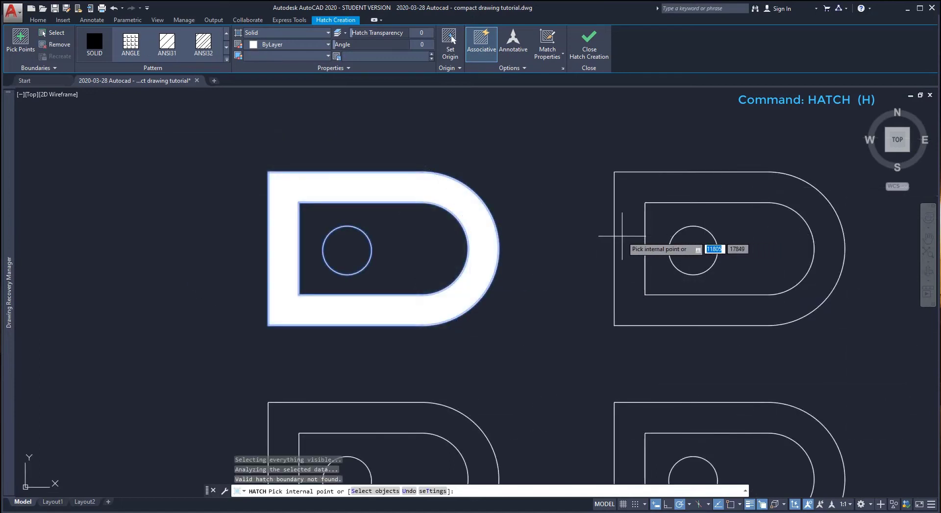
Add the outer band of the upper-middle figure and the circle of the figure below the first one to the solid hatch, and finish it
{"action": "left_click", "coordinate": [628, 235]}
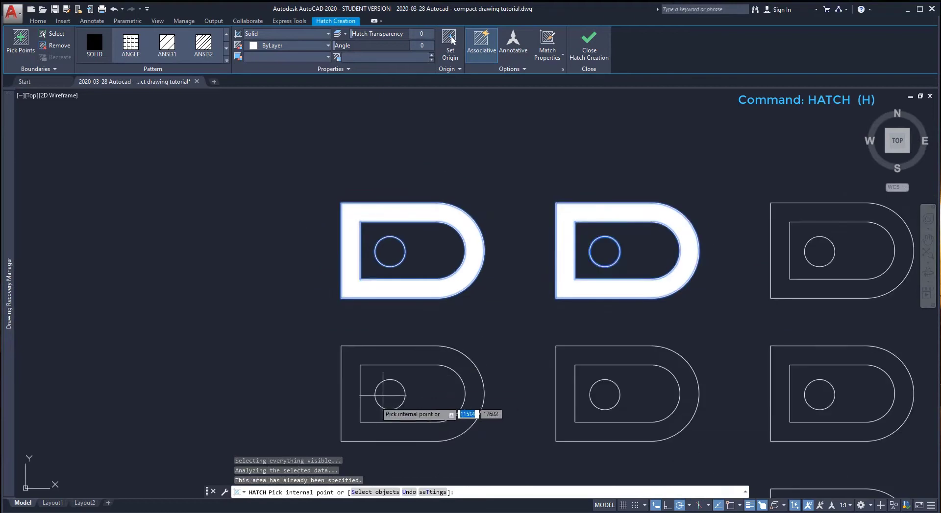
{"action": "left_click", "coordinate": [385, 395]}
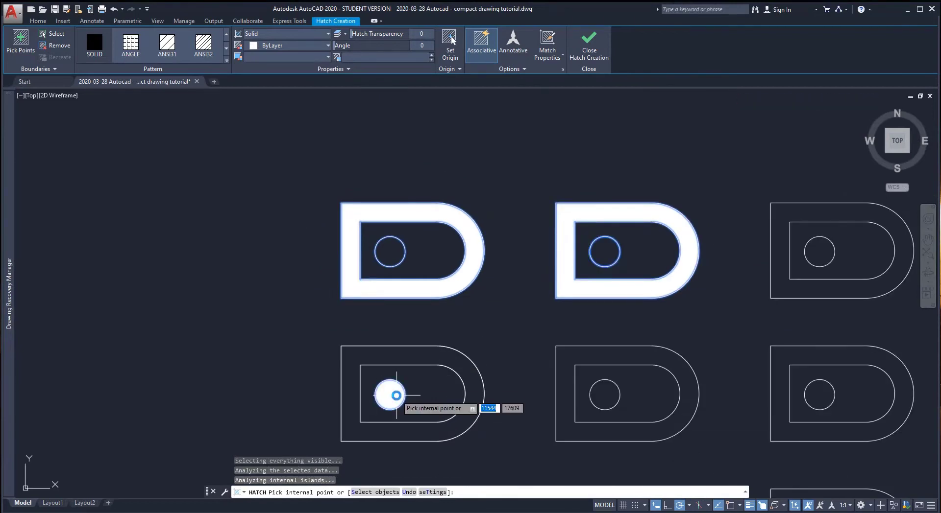
{"action": "key", "text": "Return"}
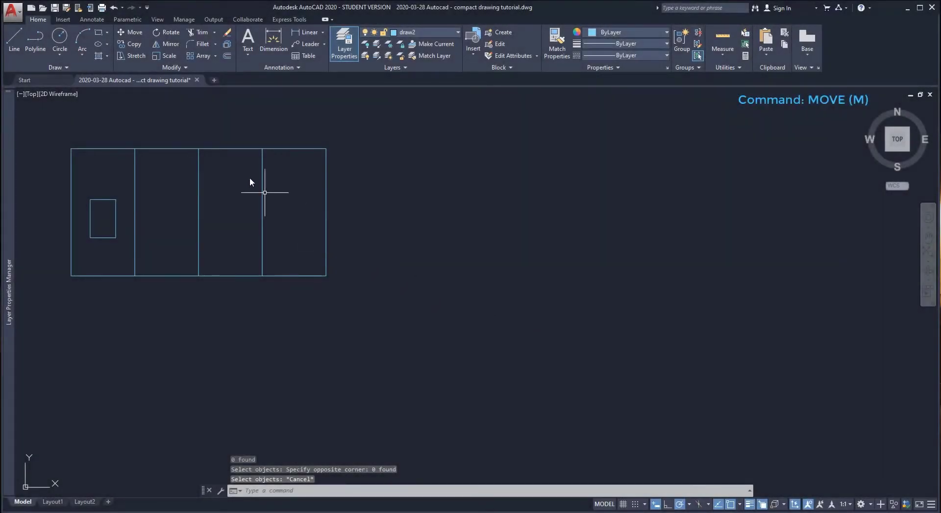
Move the whole divided rectangle with its small inner rectangle to the right, using its lower-left corner as base point
{"action": "left_click", "coordinate": [136, 33]}
{"action": "left_click", "coordinate": [364, 320]}
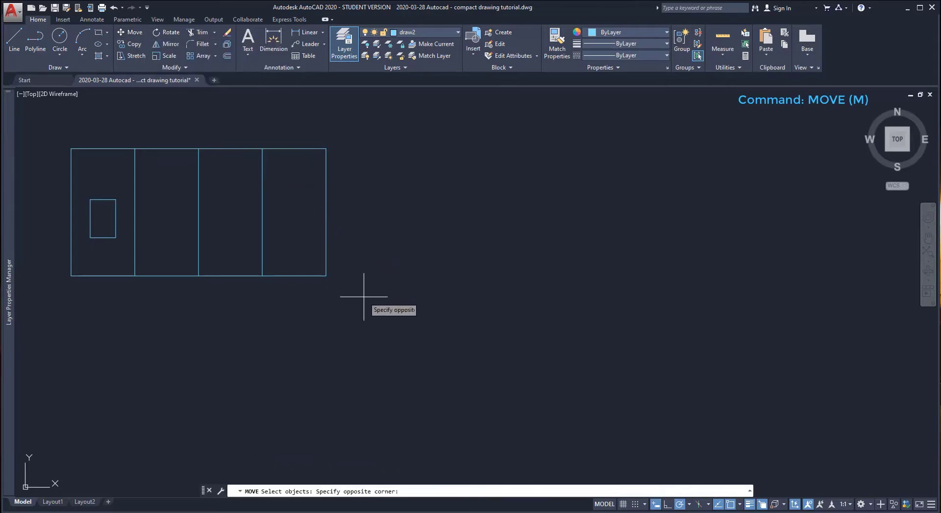
{"action": "left_click", "coordinate": [22, 110]}
{"action": "key", "text": "Return"}
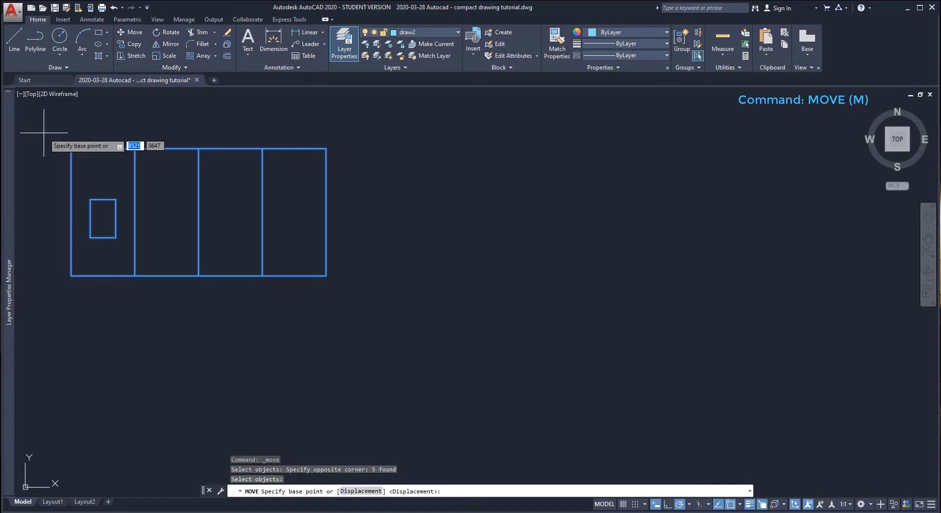
{"action": "left_click", "coordinate": [71, 276]}
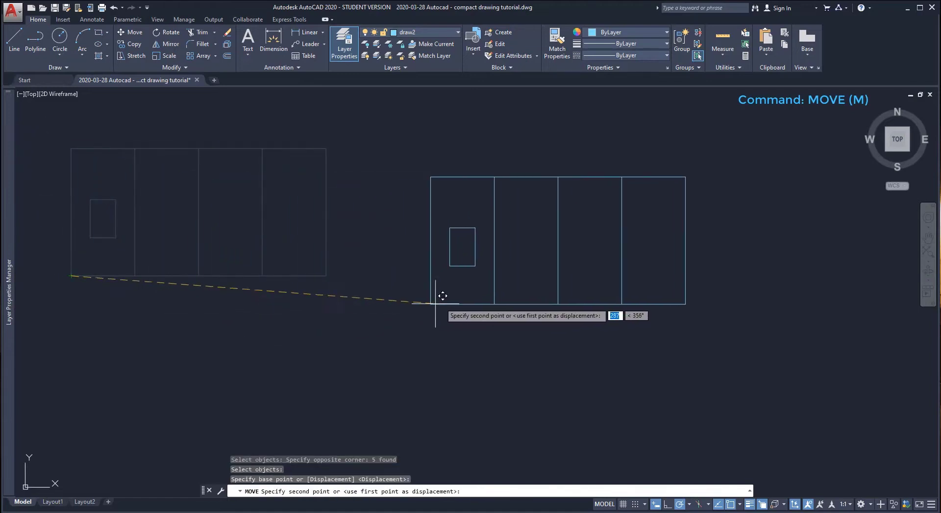
{"action": "left_click", "coordinate": [506, 276]}
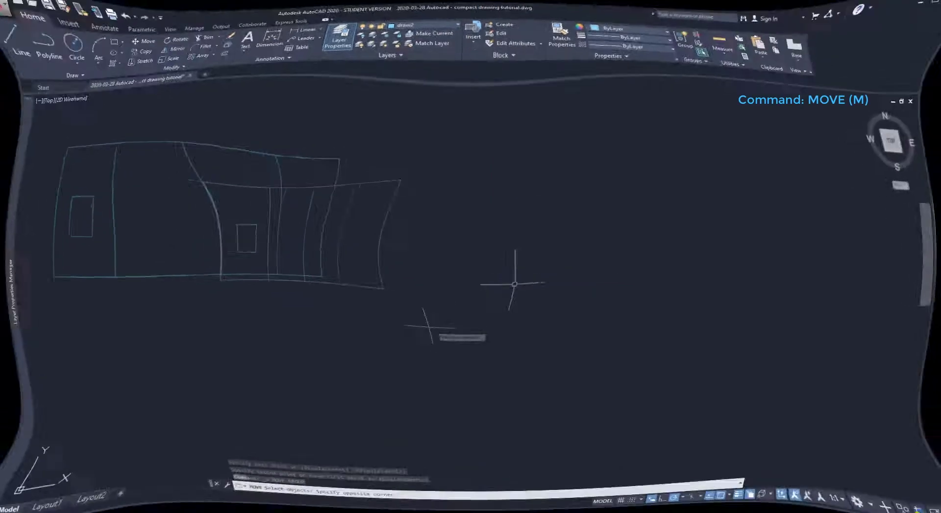
Move the whole divided rectangle down to the right, using the midpoint of its bottom edge as base point
{"action": "left_click", "coordinate": [433, 323]}
{"action": "left_click", "coordinate": [128, 147]}
{"action": "key", "text": "Return"}
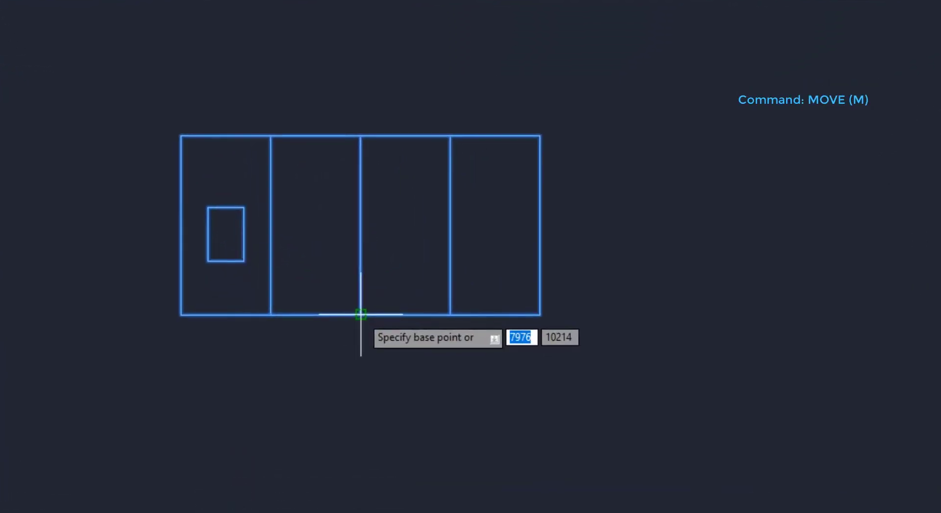
{"action": "left_click", "coordinate": [360, 314]}
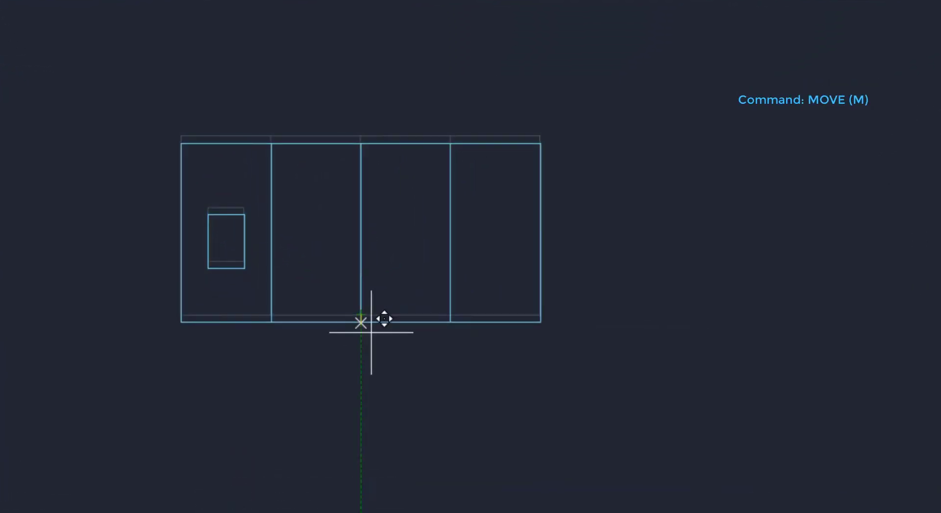
{"action": "left_click", "coordinate": [622, 427]}
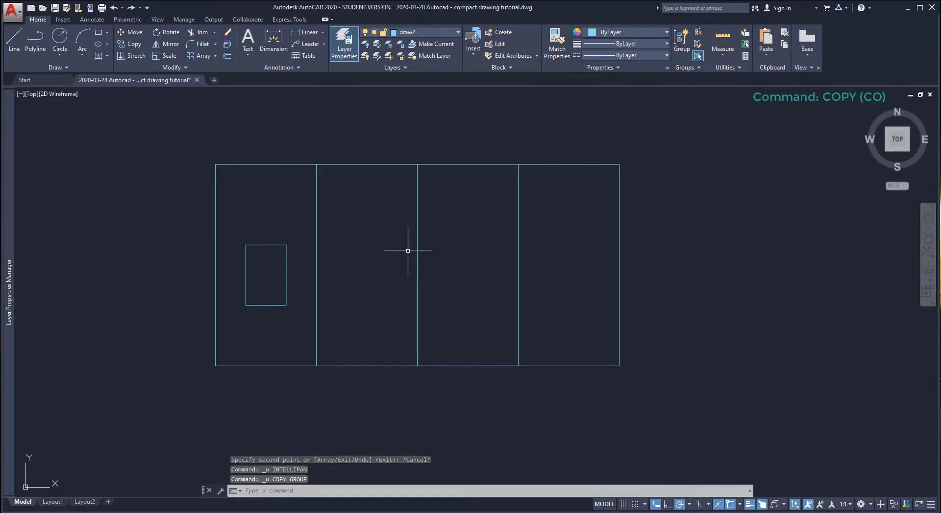
Copy the small rectangle into the other three cells, from the large rectangle's lower-left corner to the bottom end of each divider
{"action": "left_click", "coordinate": [131, 44]}
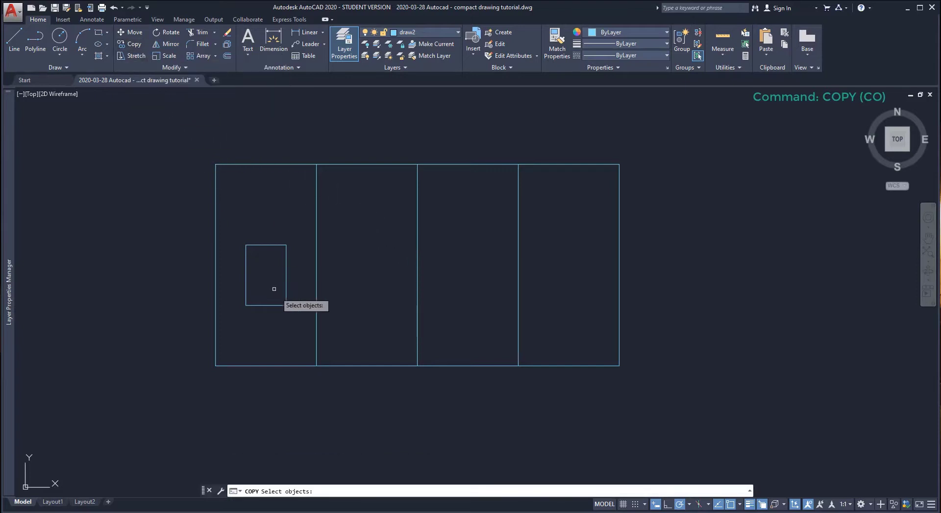
{"action": "left_click", "coordinate": [280, 304]}
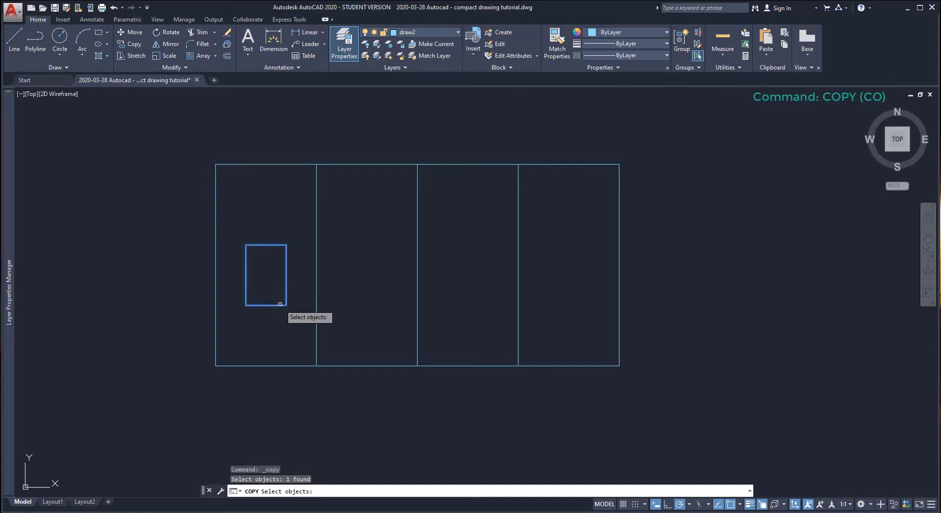
{"action": "key", "text": "Return"}
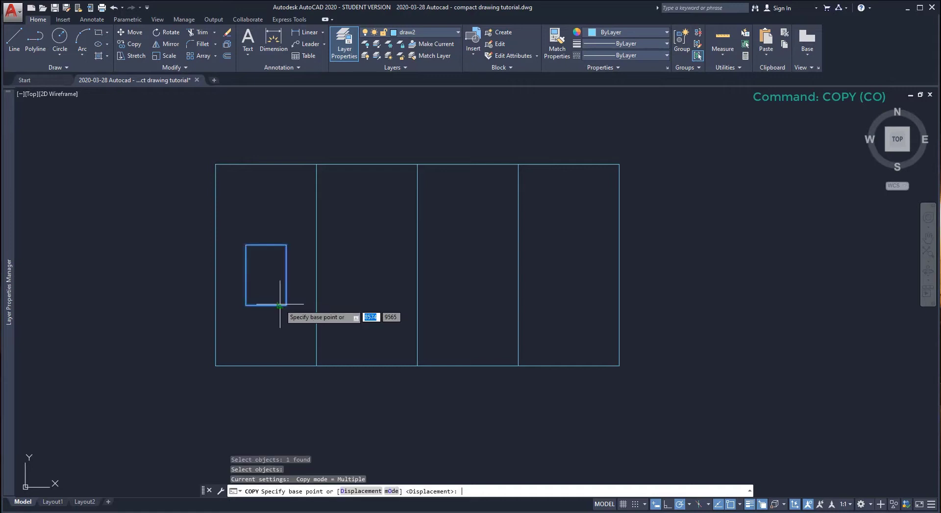
{"action": "left_click", "coordinate": [216, 366]}
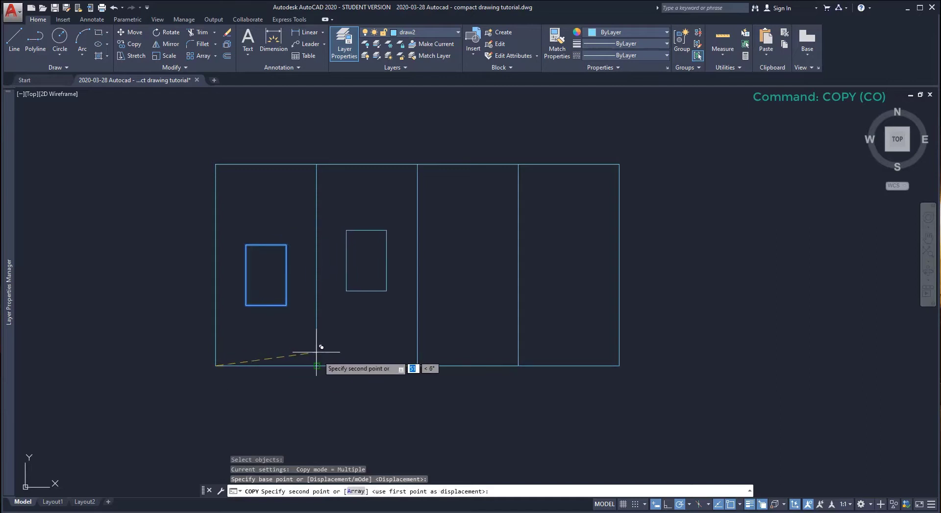
{"action": "left_click", "coordinate": [316, 365]}
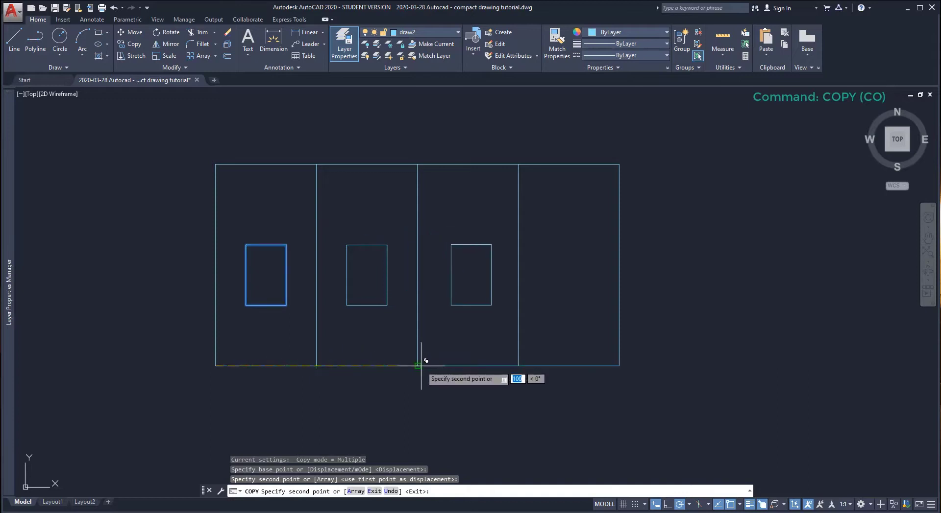
{"action": "left_click", "coordinate": [417, 365]}
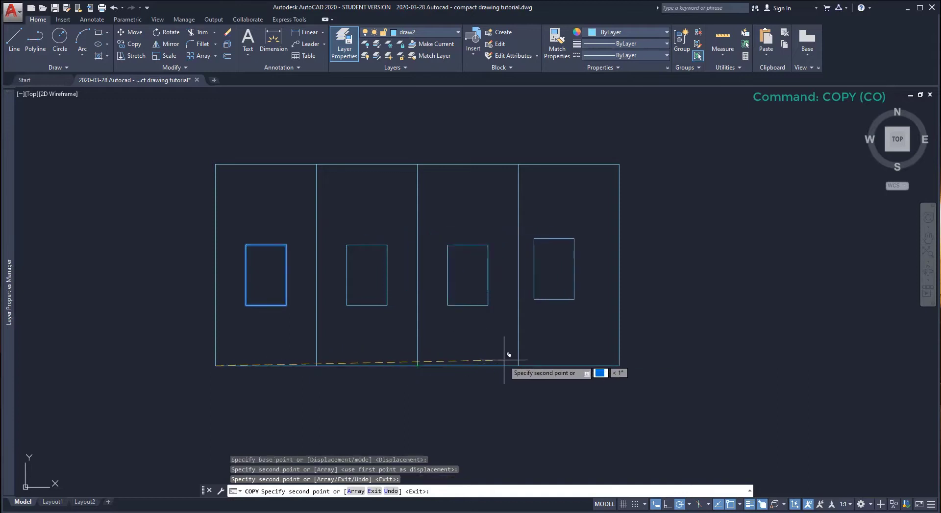
{"action": "left_click", "coordinate": [519, 365]}
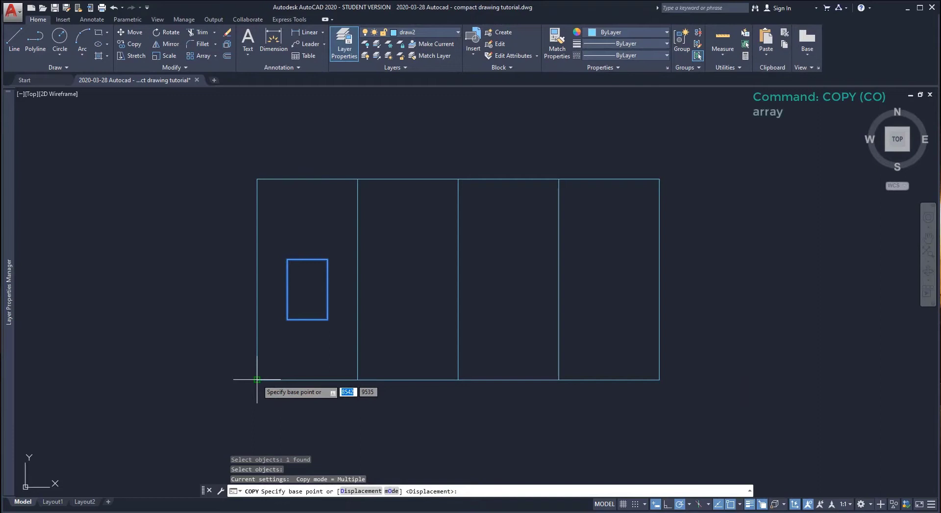
Copy the small rectangle as an array of 4 items, spaced from the large rectangle's lower-left corner to the first divider's bottom end
{"action": "left_click", "coordinate": [257, 379]}
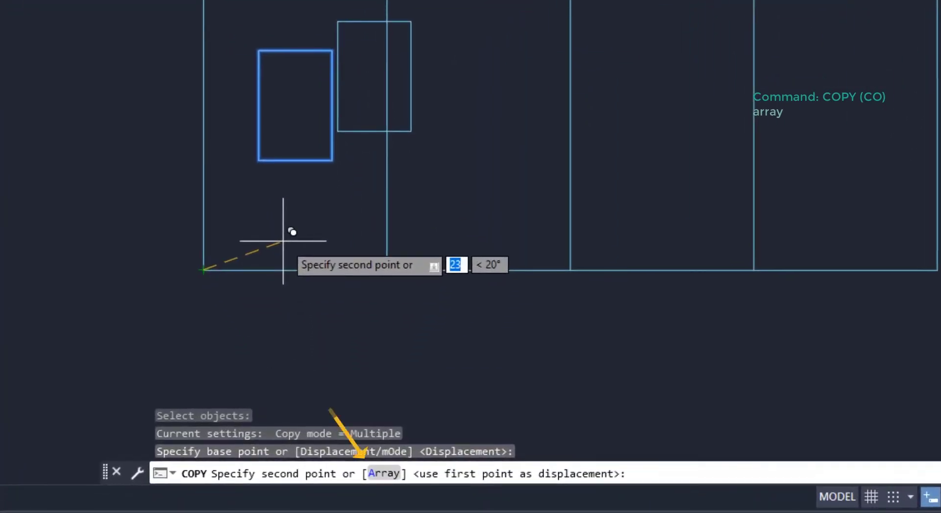
{"action": "type", "text": "a"}
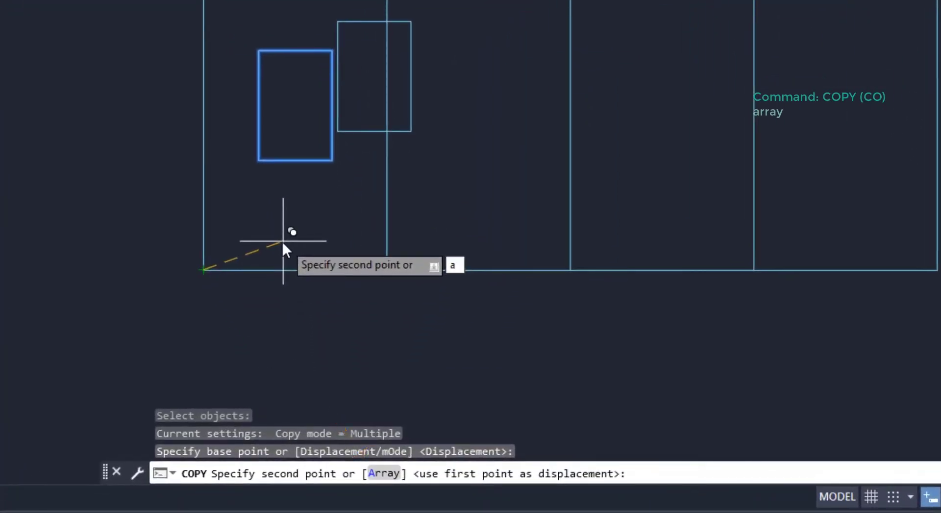
{"action": "key", "text": "Return"}
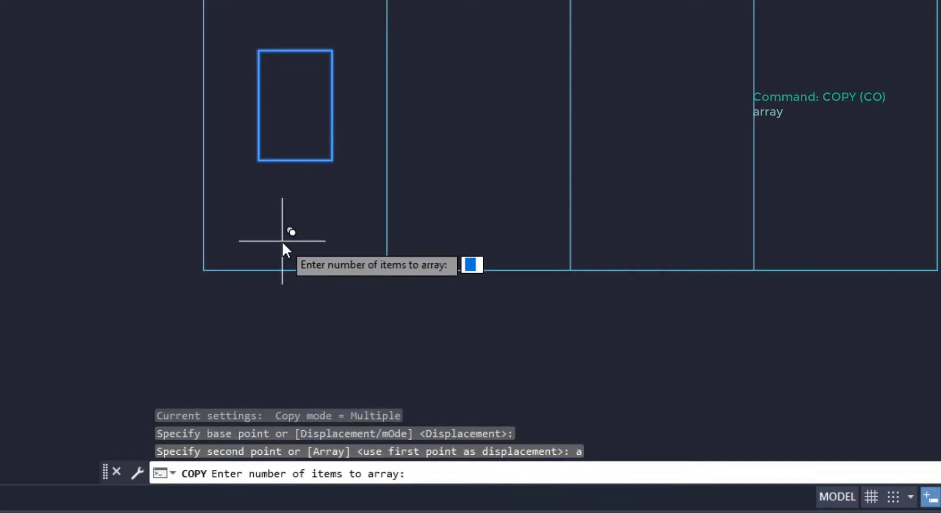
{"action": "type", "text": "4"}
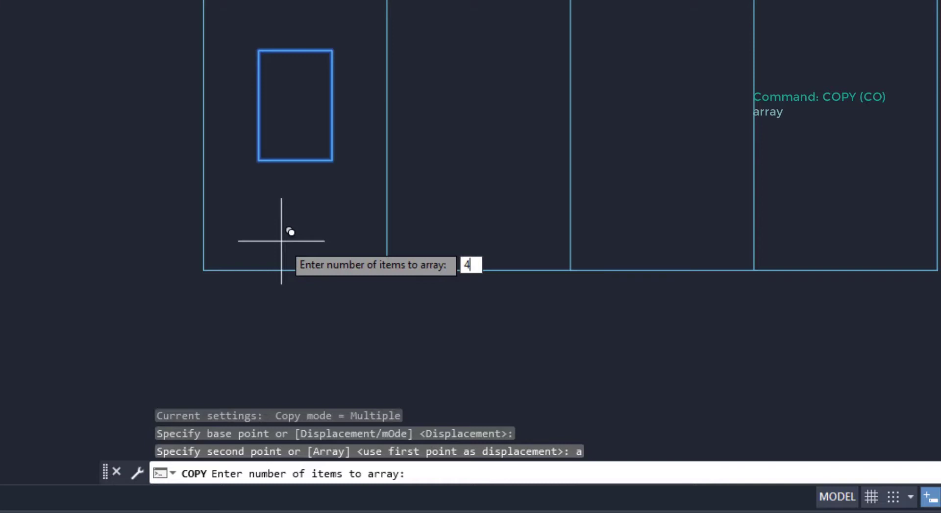
{"action": "key", "text": "Return"}
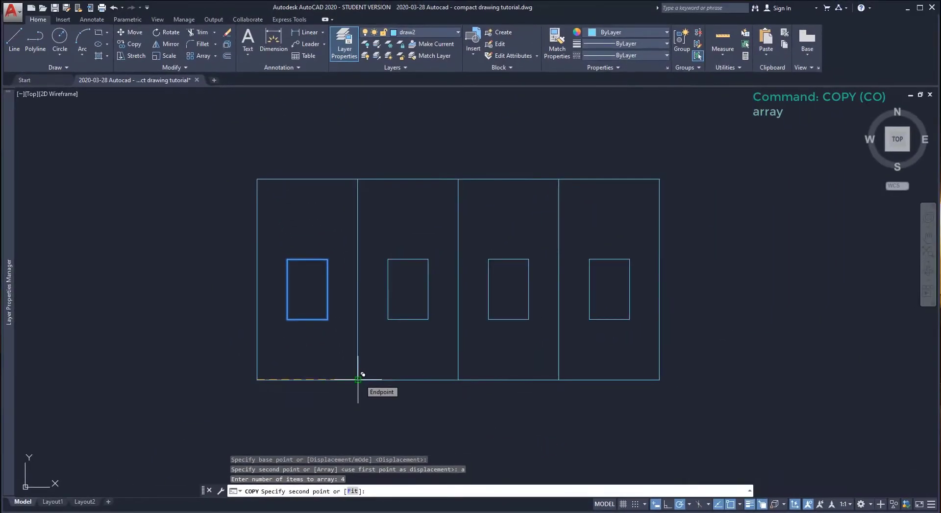
{"action": "left_click", "coordinate": [358, 380]}
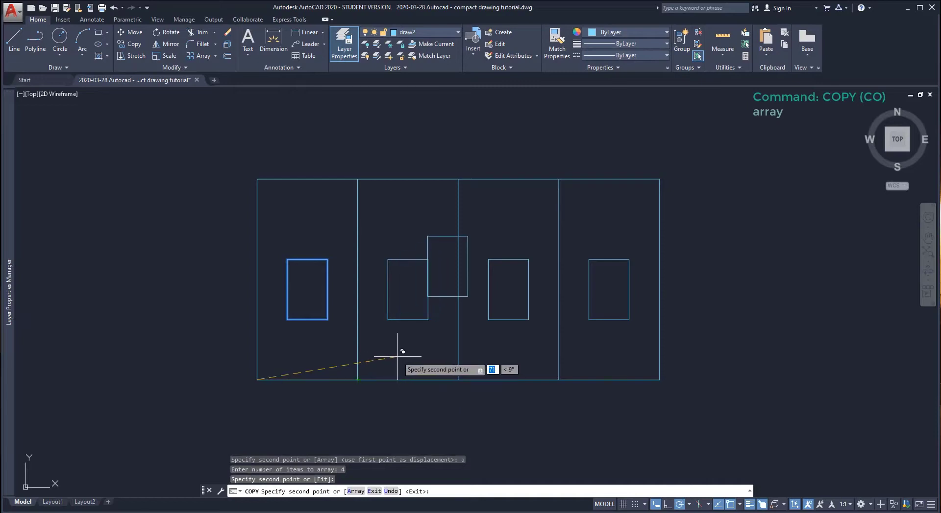
{"action": "key", "text": "Escape"}
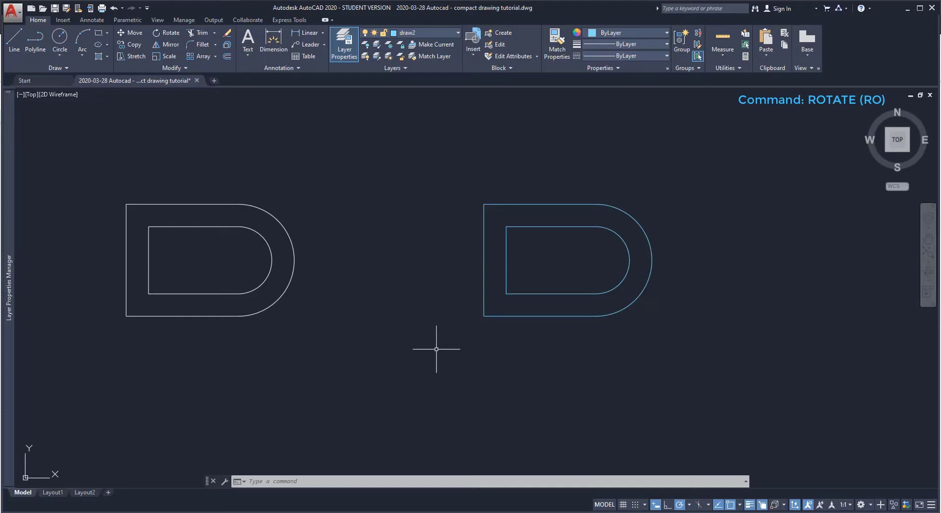
Rotate both outlines of the blue D-shaped figure freehand about the centre of its arcs, with the straight end swung upward
{"action": "left_click", "coordinate": [174, 33]}
{"action": "left_click", "coordinate": [675, 351]}
{"action": "left_click", "coordinate": [431, 182]}
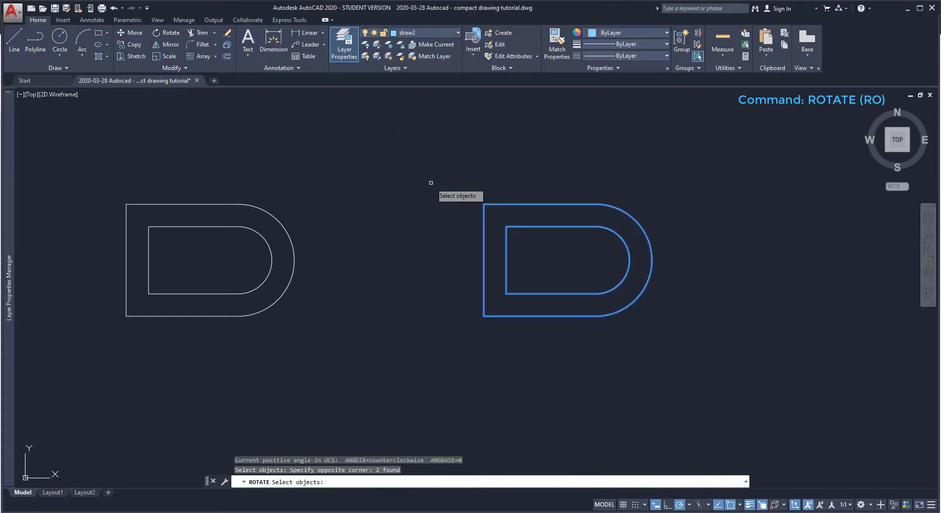
{"action": "key", "text": "Return"}
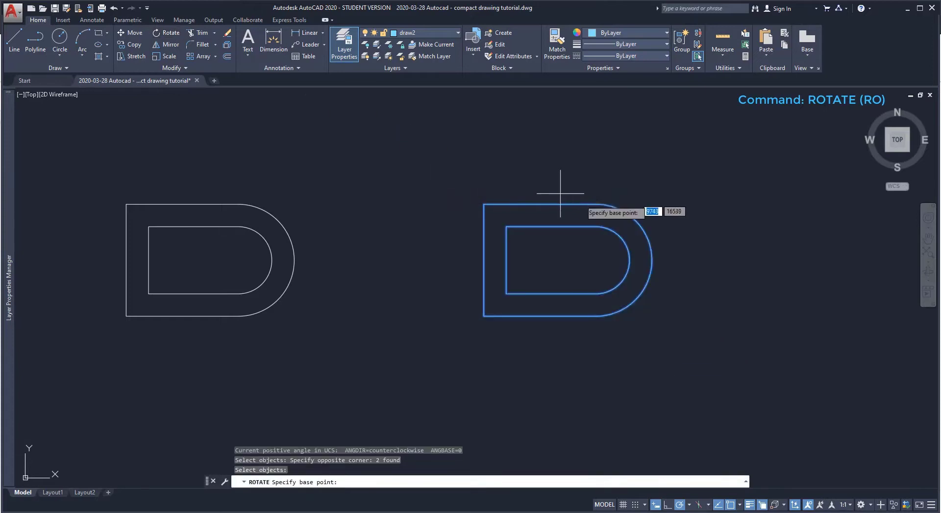
{"action": "left_click", "coordinate": [596, 260]}
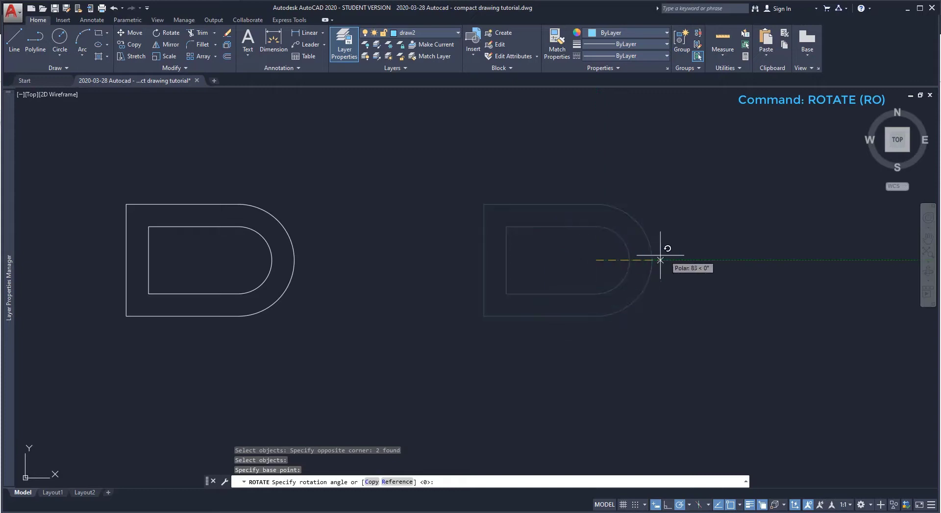
{"action": "left_click", "coordinate": [676, 390]}
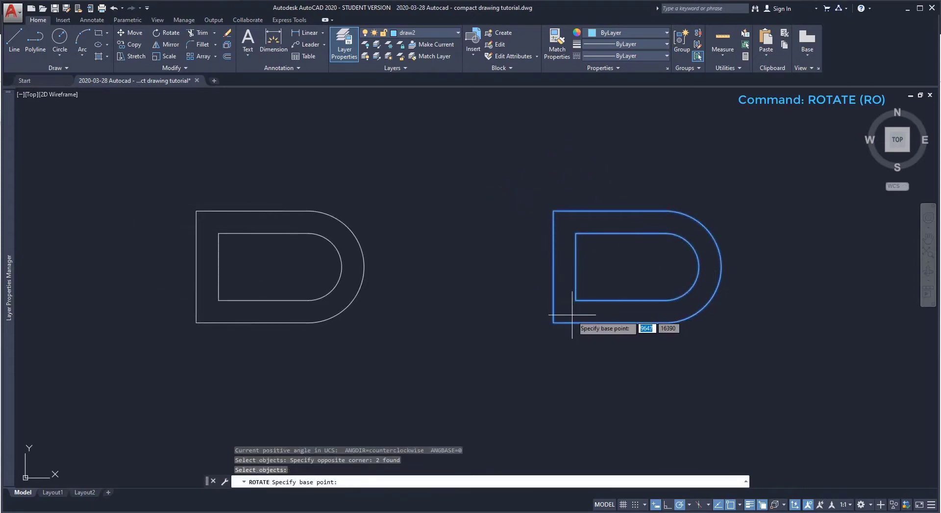
Rotate the blue D-shaped figure by about 33° counterclockwise around its lower-left corner
{"action": "left_click", "coordinate": [553, 323]}
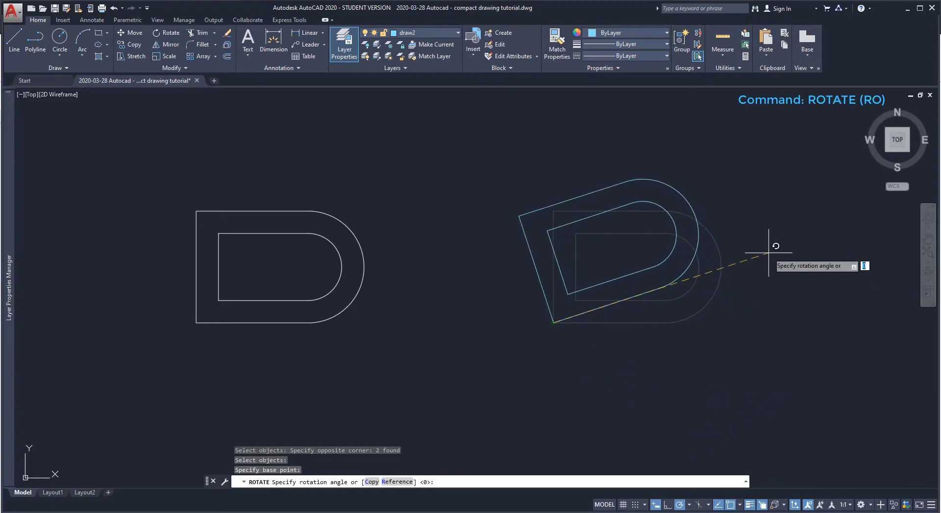
{"action": "key", "text": "Escape"}
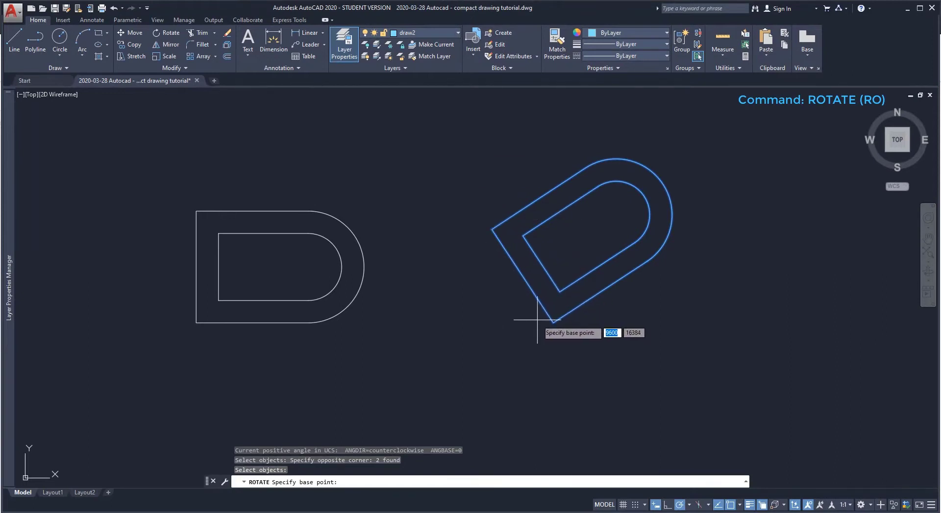
Rotate the tilted D-shaped figure back to horizontal about its lowest corner with the Reference option, taking its lower straight edge as reference
{"action": "left_click", "coordinate": [553, 323]}
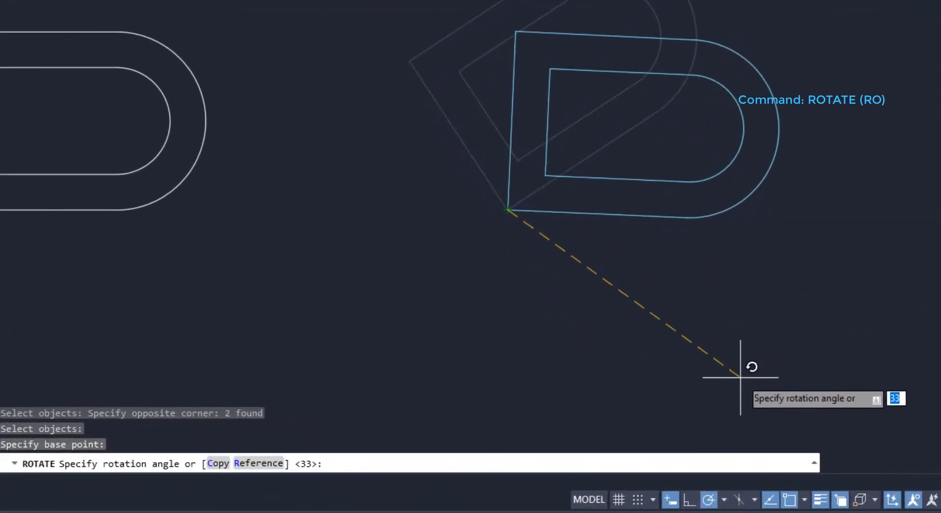
{"action": "type", "text": "re"}
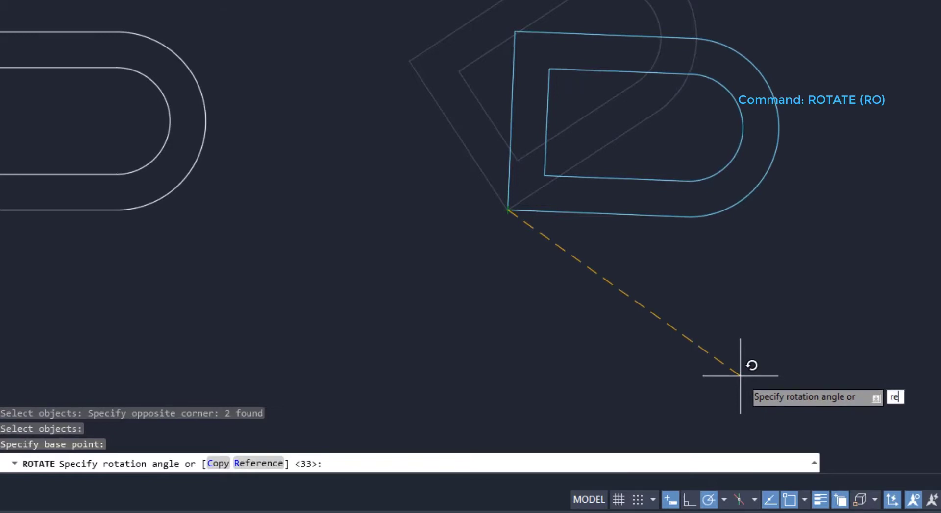
{"action": "key", "text": "Return"}
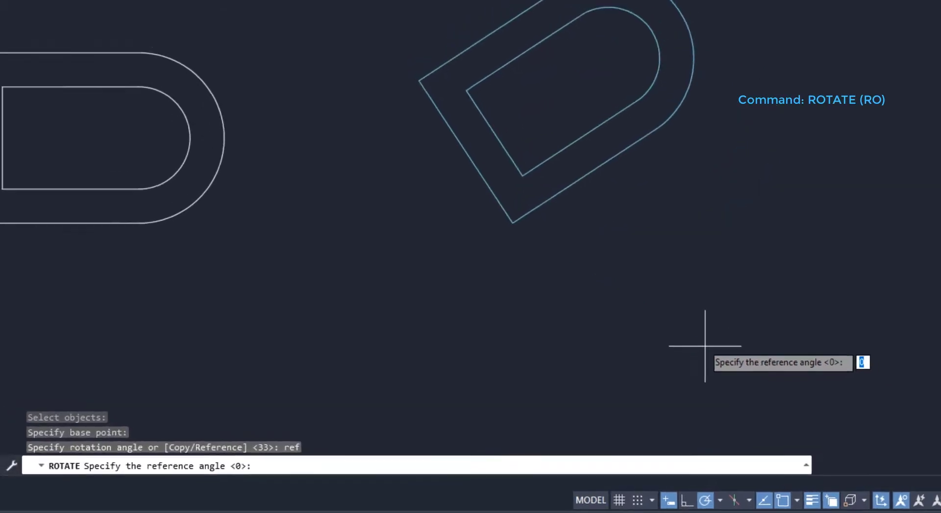
{"action": "left_click", "coordinate": [513, 223]}
{"action": "left_click", "coordinate": [647, 261]}
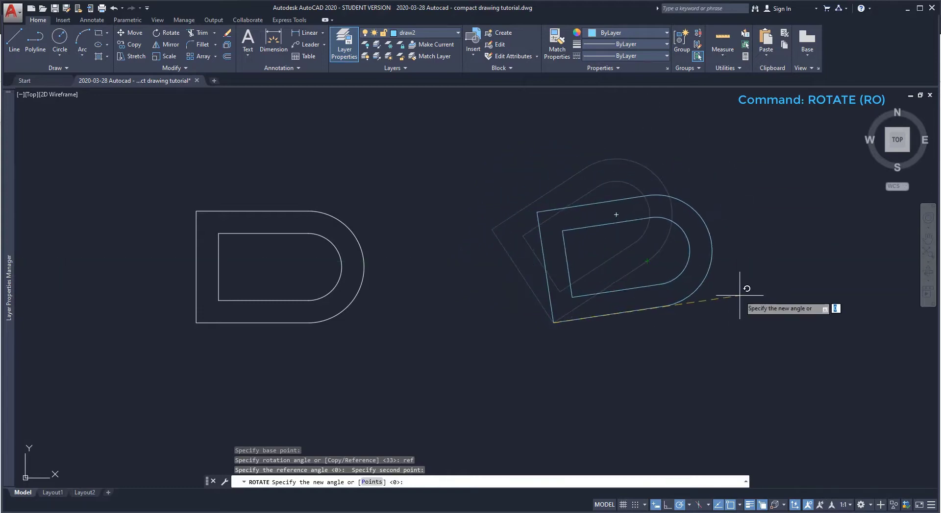
{"action": "left_click", "coordinate": [739, 322]}
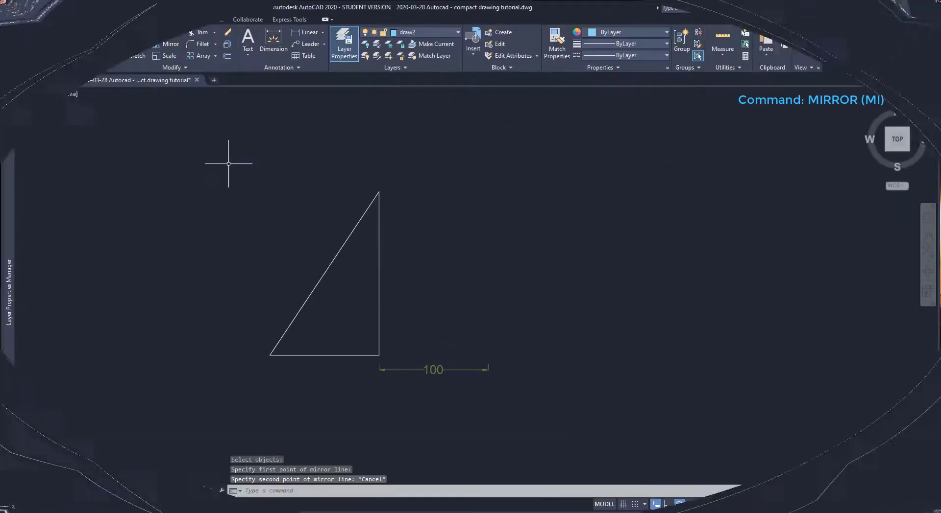
Mirror the triangle about a vertical line 50 units to the right of its lower-right corner, keeping the source triangle
{"action": "key", "text": "Escape"}
{"action": "left_click", "coordinate": [161, 45]}
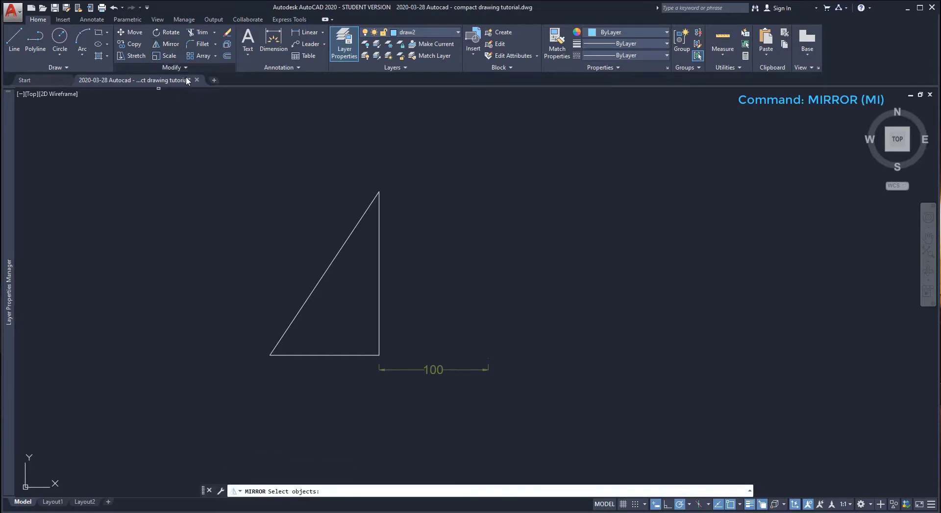
{"action": "left_click", "coordinate": [337, 254]}
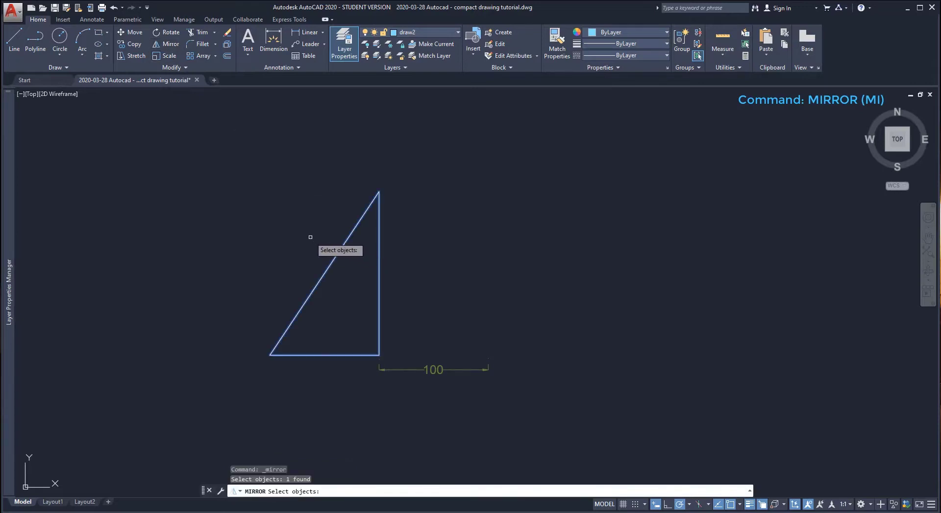
{"action": "key", "text": "Return"}
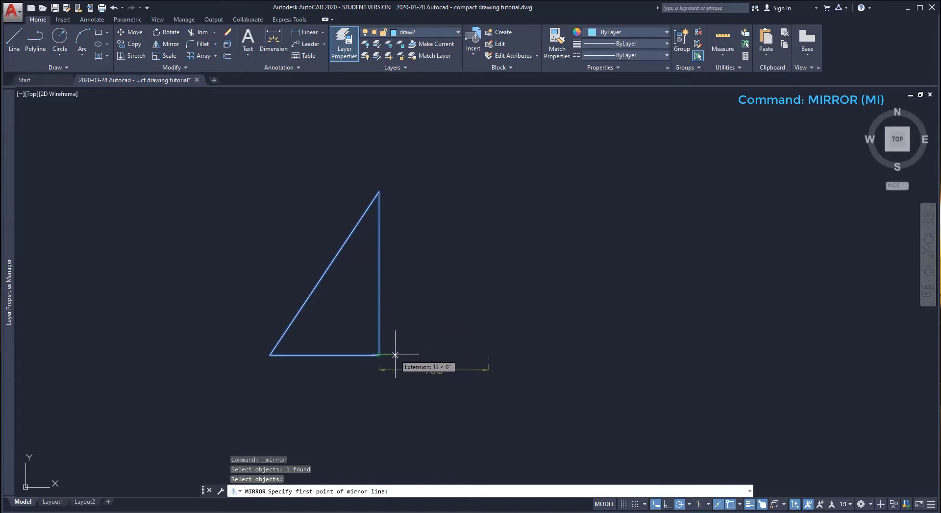
{"action": "type", "text": "5"}
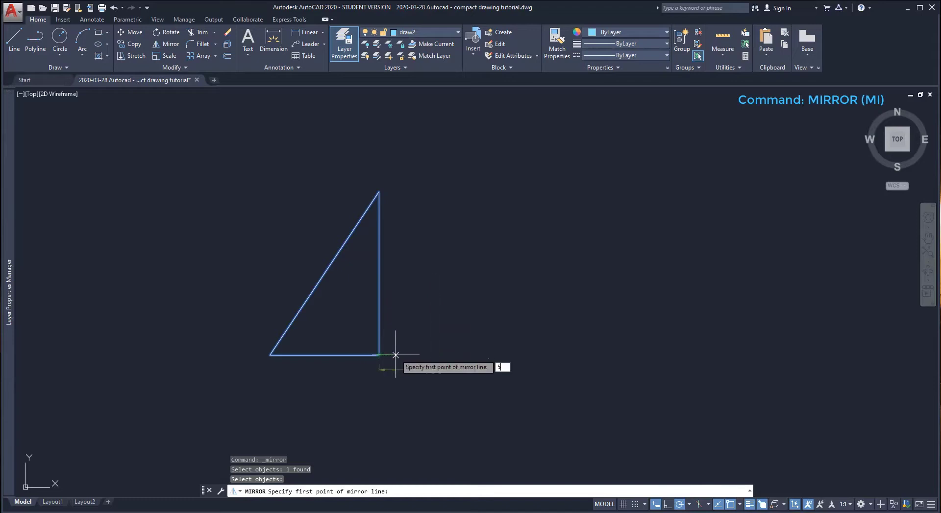
{"action": "type", "text": "0"}
{"action": "key", "text": "Return"}
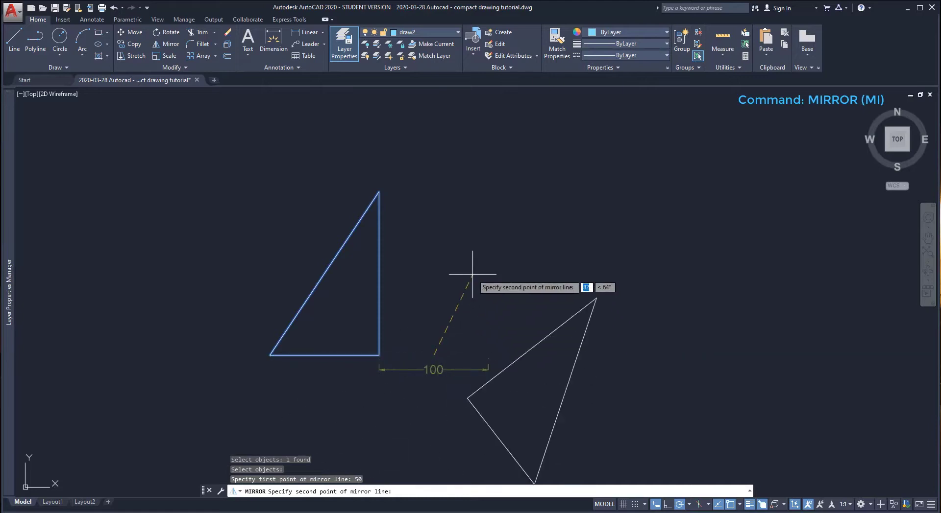
{"action": "left_click", "coordinate": [433, 181]}
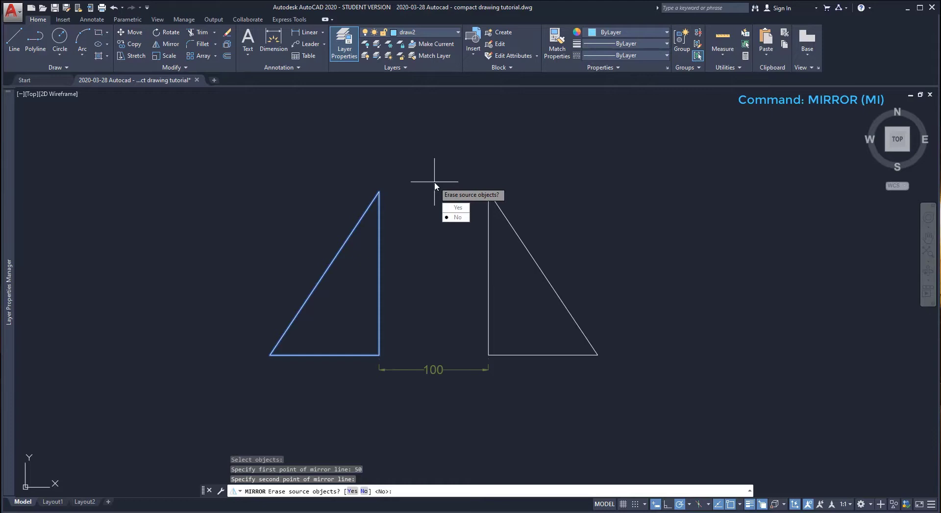
{"action": "key", "text": "Return"}
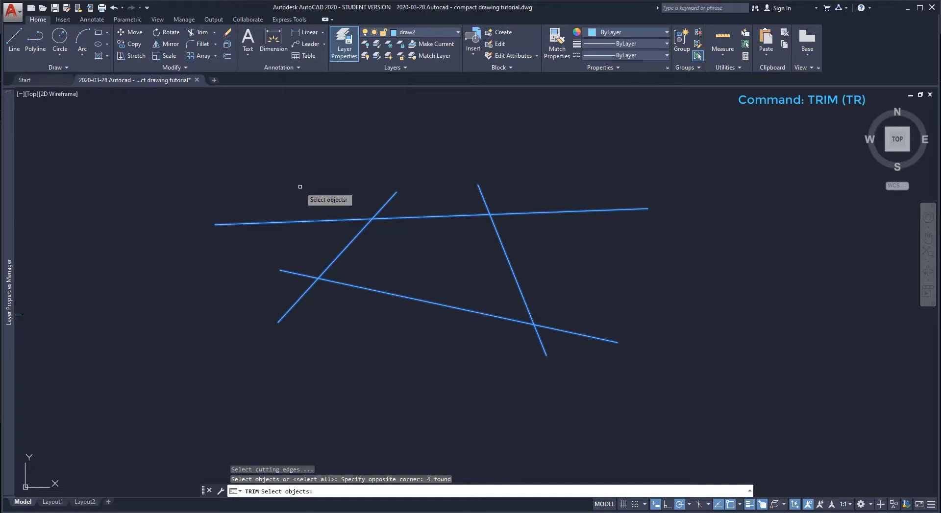
Draw two separate steep lines freehand, one slanting up to the right and one slanting down to the right
{"action": "type", "text": "l"}
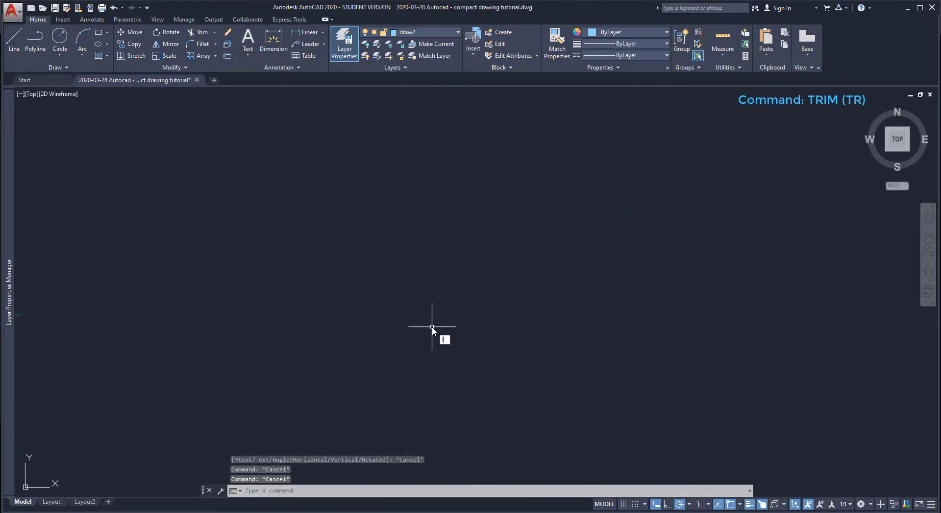
{"action": "key", "text": "Return"}
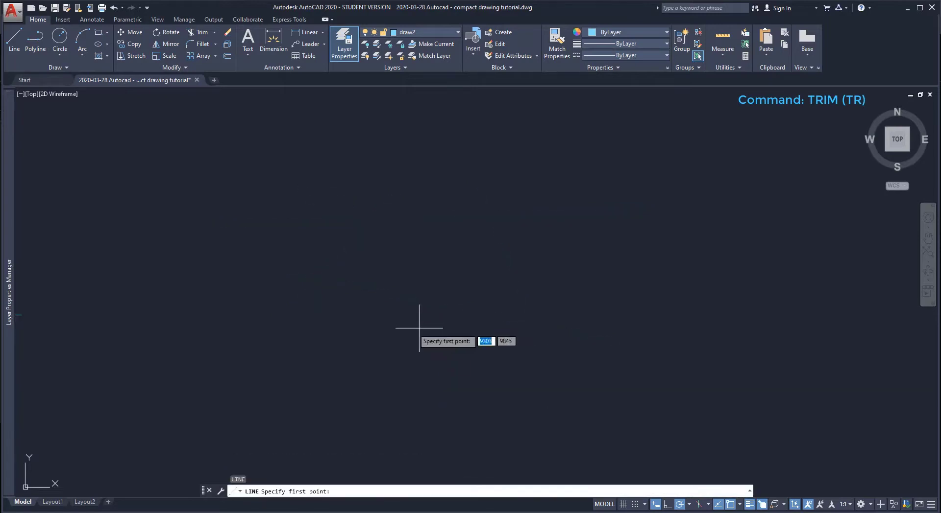
{"action": "left_click", "coordinate": [278, 323]}
{"action": "left_click", "coordinate": [396, 192]}
{"action": "key", "text": "Return"}
{"action": "key", "text": "Return"}
{"action": "left_click", "coordinate": [546, 356]}
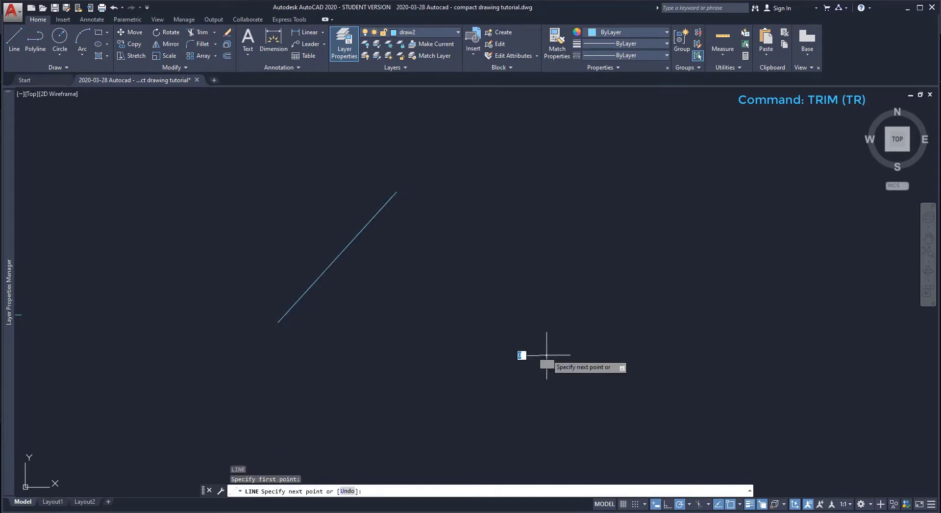
{"action": "left_click", "coordinate": [478, 185]}
{"action": "key", "text": "Return"}
Draw two long lines across both steep lines, the upper nearly horizontal and about 393 long, the lower sloping down to the right
{"action": "key", "text": "Return"}
{"action": "left_click", "coordinate": [647, 208]}
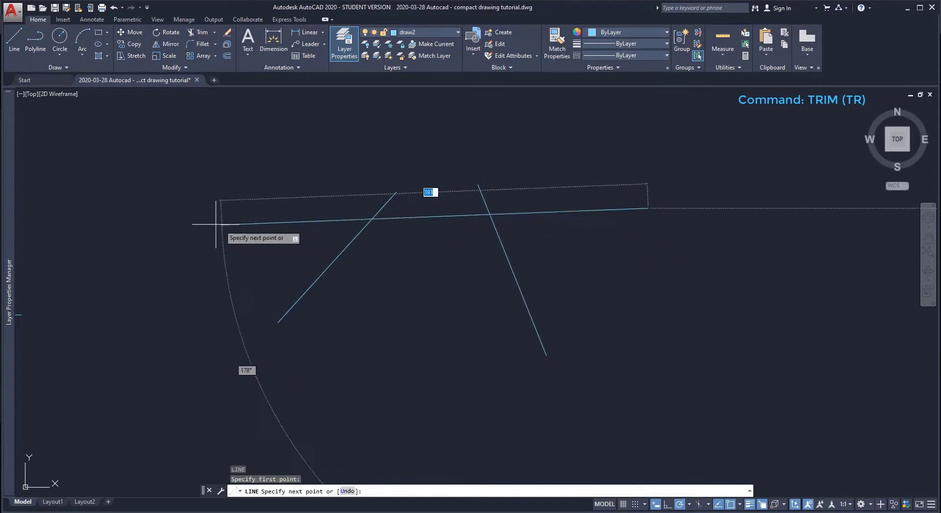
{"action": "left_click", "coordinate": [215, 224]}
{"action": "key", "text": "Return"}
{"action": "key", "text": "Return"}
{"action": "left_click", "coordinate": [280, 271]}
{"action": "left_click", "coordinate": [617, 342]}
{"action": "key", "text": "Return"}
{"action": "key", "text": "Return"}
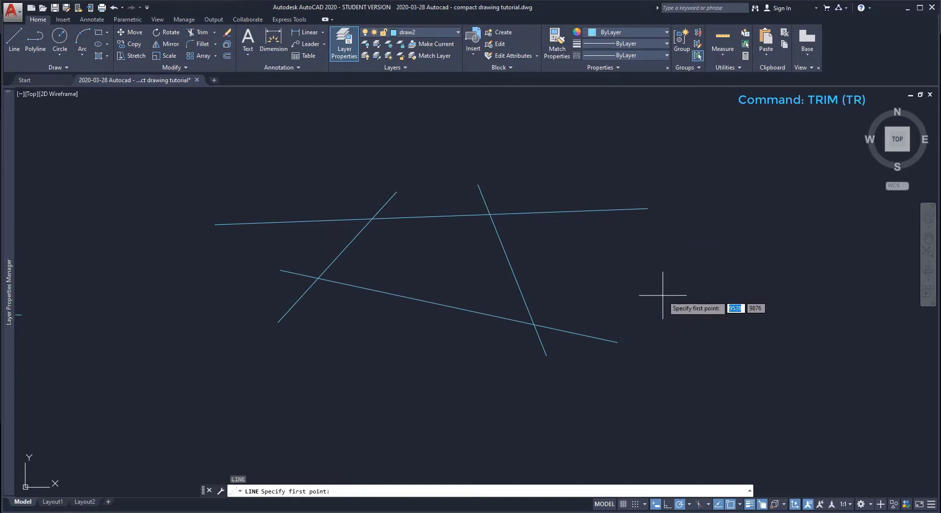
Using all four lines as cutting edges, trim the upper line's outer ends and the lower line between the two steep lines
{"action": "left_click", "coordinate": [201, 33]}
{"action": "left_click", "coordinate": [591, 385]}
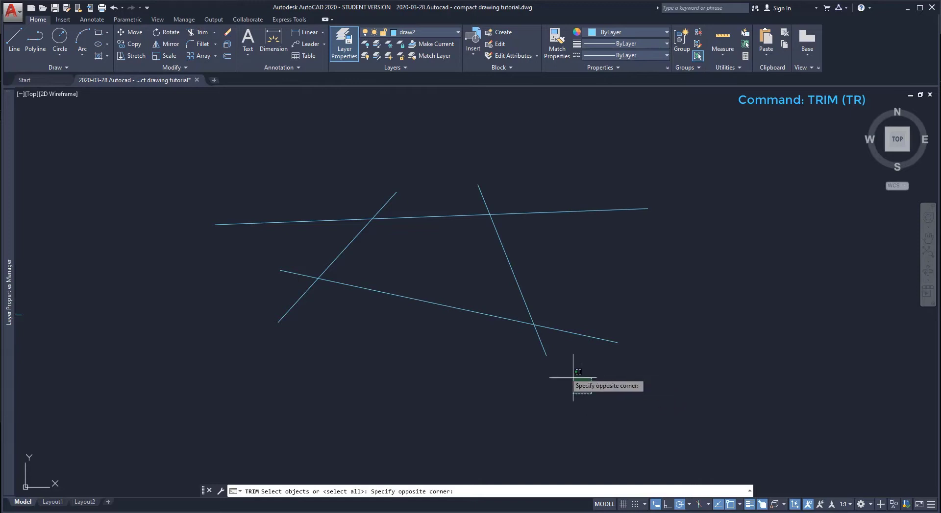
{"action": "left_click", "coordinate": [300, 186]}
{"action": "key", "text": "Return"}
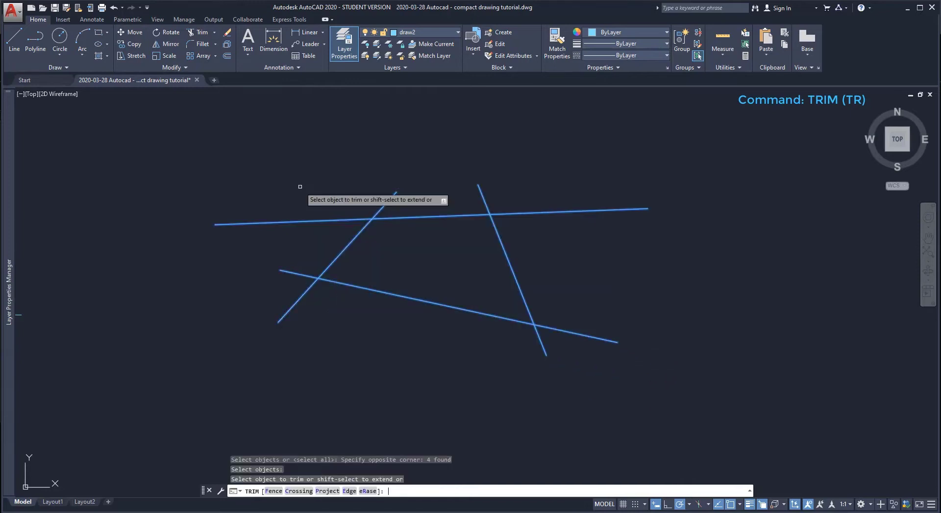
{"action": "left_click", "coordinate": [320, 220]}
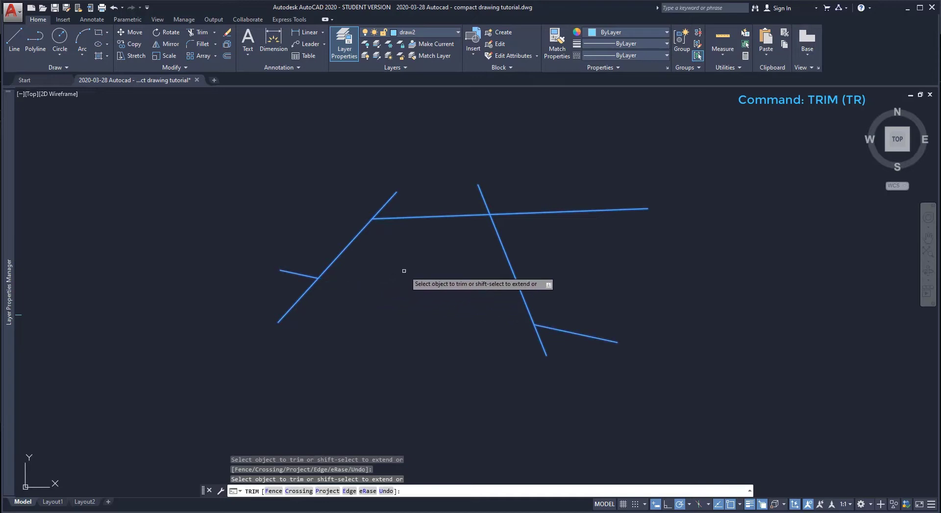
{"action": "left_click", "coordinate": [515, 212]}
{"action": "key", "text": "Return"}
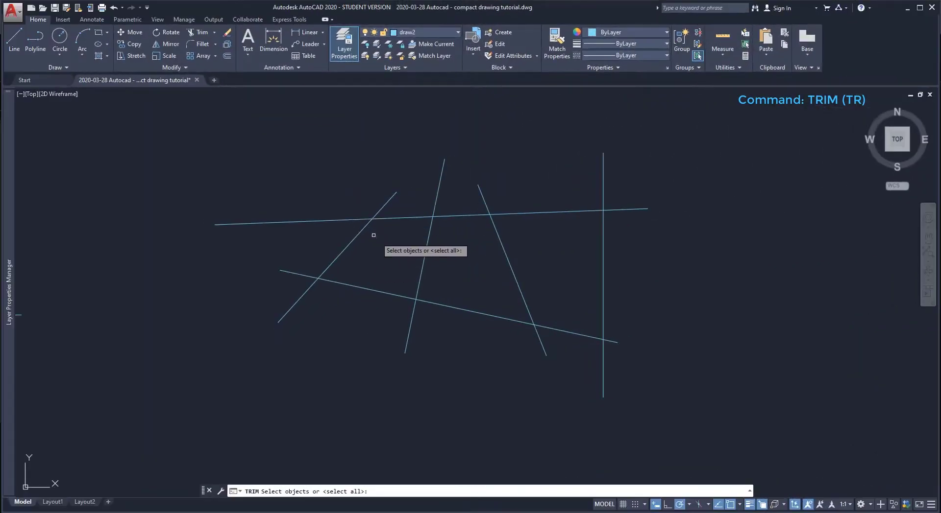
Trim the upper line to the right of the leftmost steep line, using only these two lines as cutting edges
{"action": "left_click", "coordinate": [390, 245]}
{"action": "left_click", "coordinate": [346, 202]}
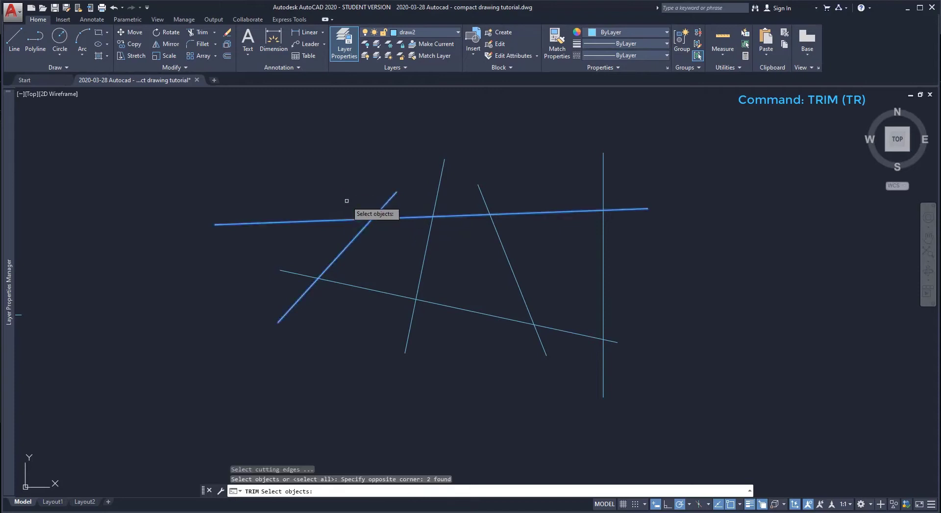
{"action": "key", "text": "Return"}
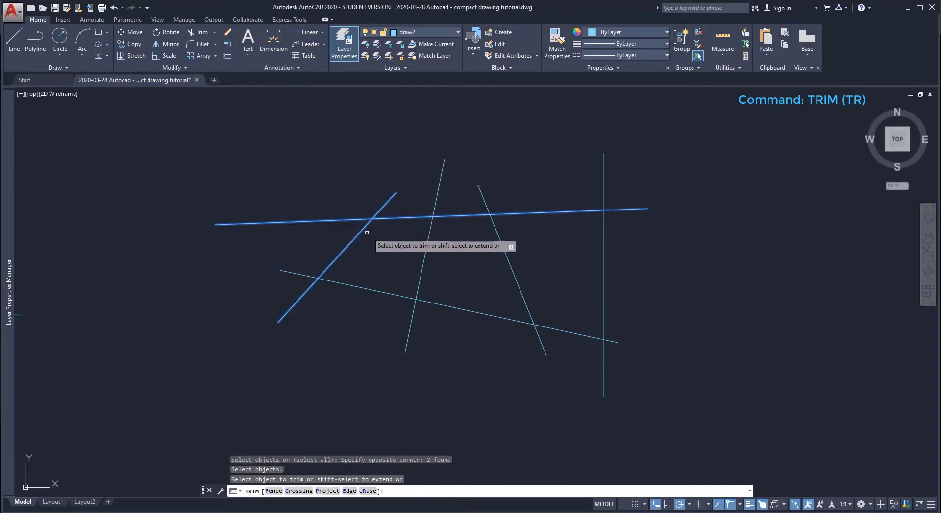
{"action": "left_click", "coordinate": [397, 218]}
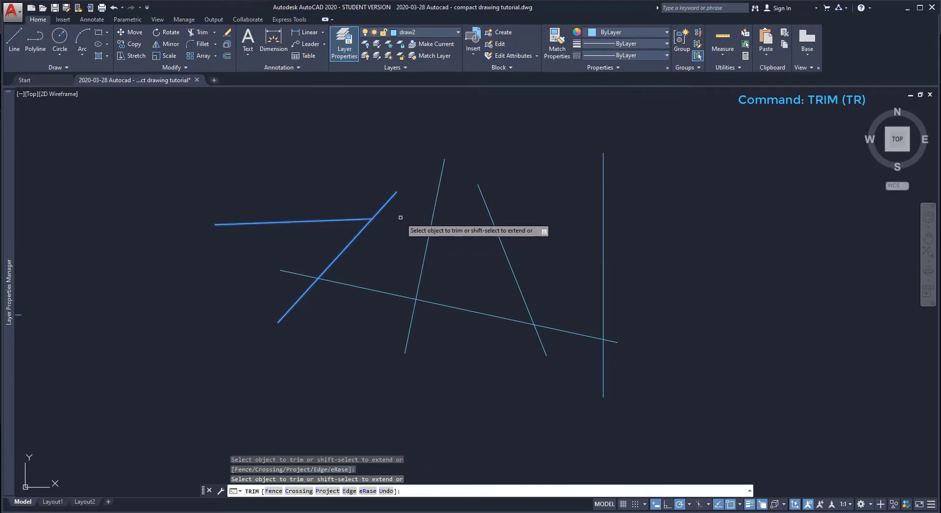
{"action": "key", "text": "Return"}
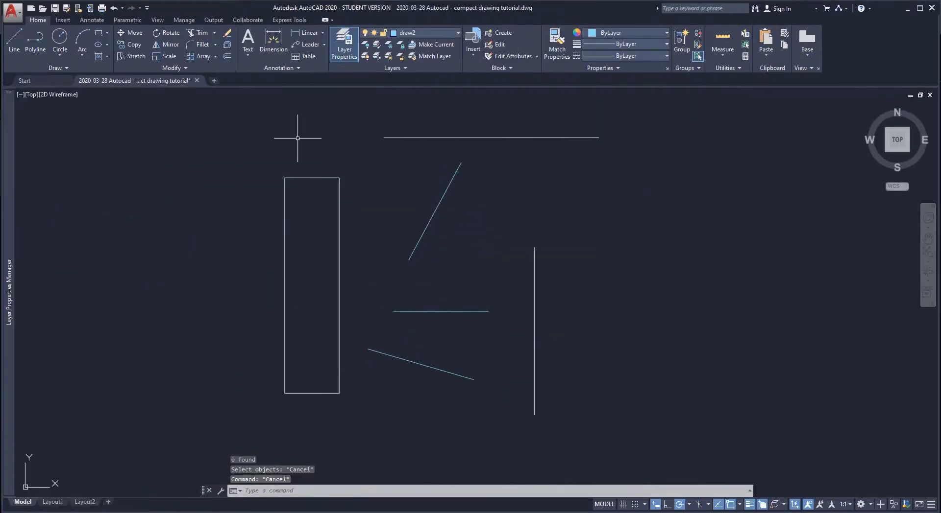
Extend the short horizontal line to the right until it meets the vertical line, using that vertical line as the boundary edge
{"action": "left_click", "coordinate": [214, 33]}
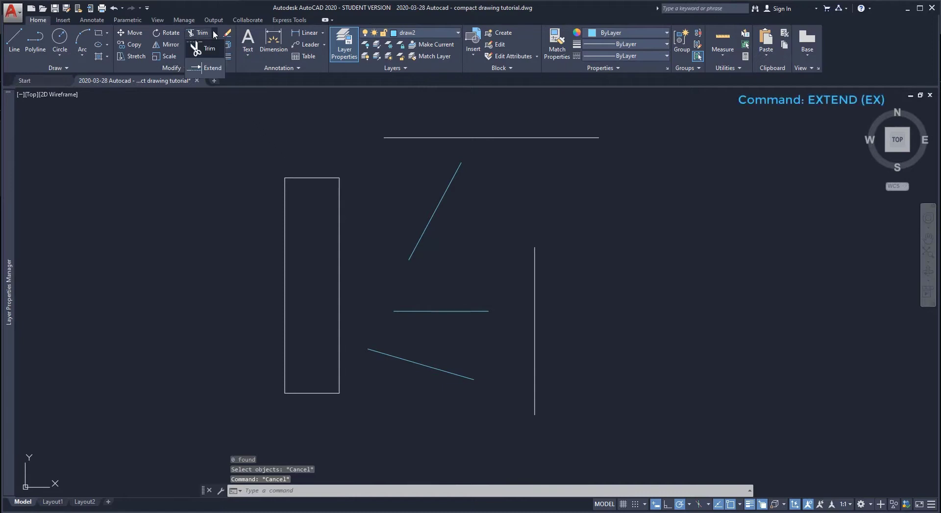
{"action": "left_click", "coordinate": [206, 67]}
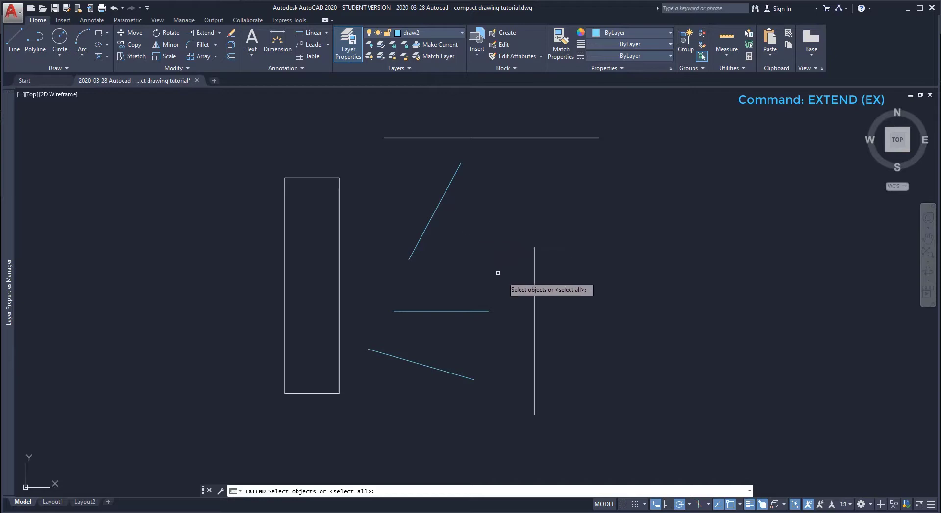
{"action": "left_click", "coordinate": [534, 283]}
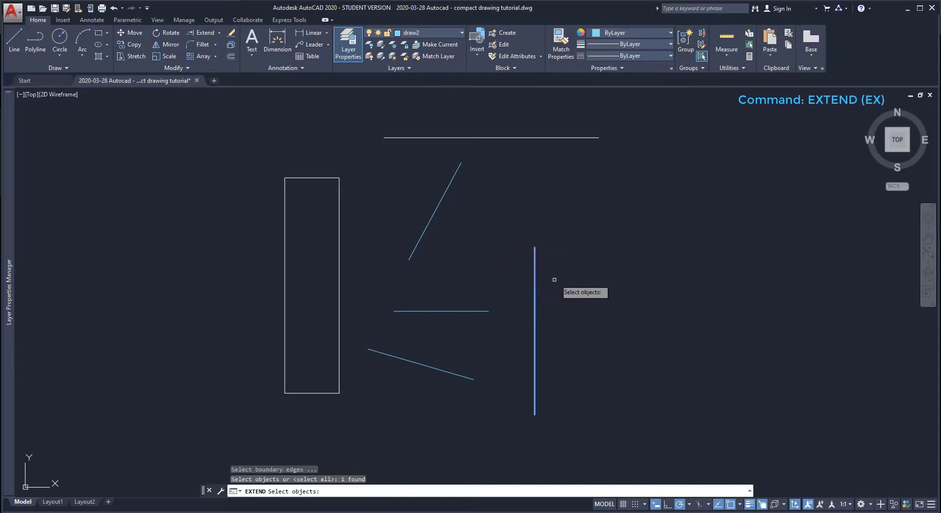
{"action": "key", "text": "Return"}
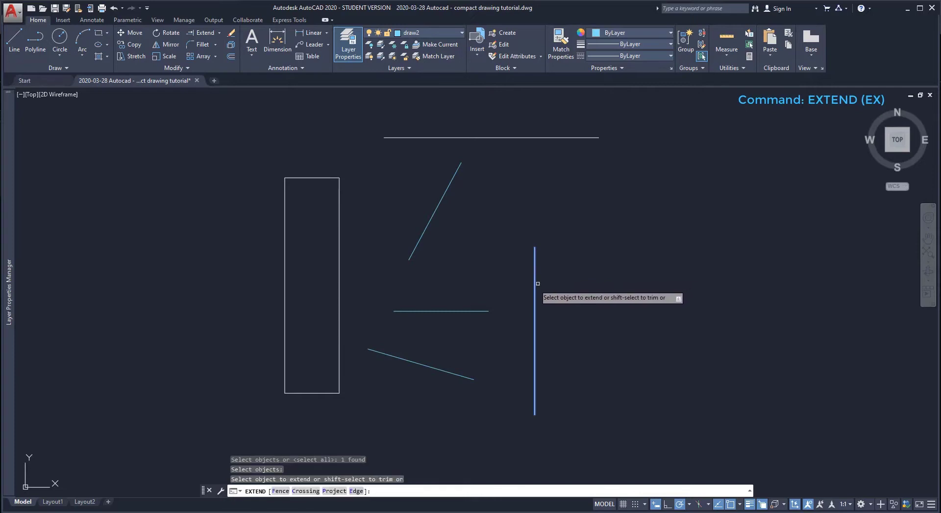
{"action": "left_click", "coordinate": [478, 310]}
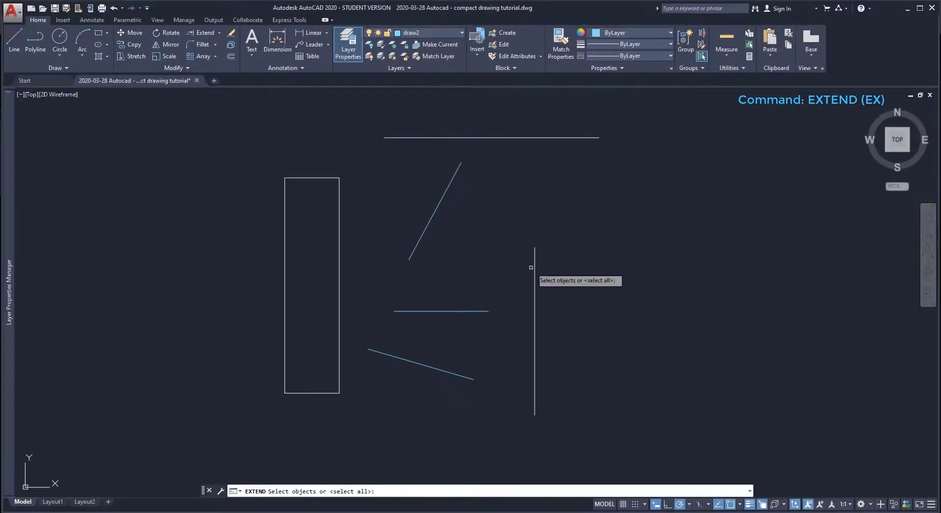
Extend the upper slanted line's lower end to the rectangle, with the vertical line, the top horizontal line and the rectangle as boundary edges
{"action": "left_click", "coordinate": [533, 267]}
{"action": "left_click", "coordinate": [523, 138]}
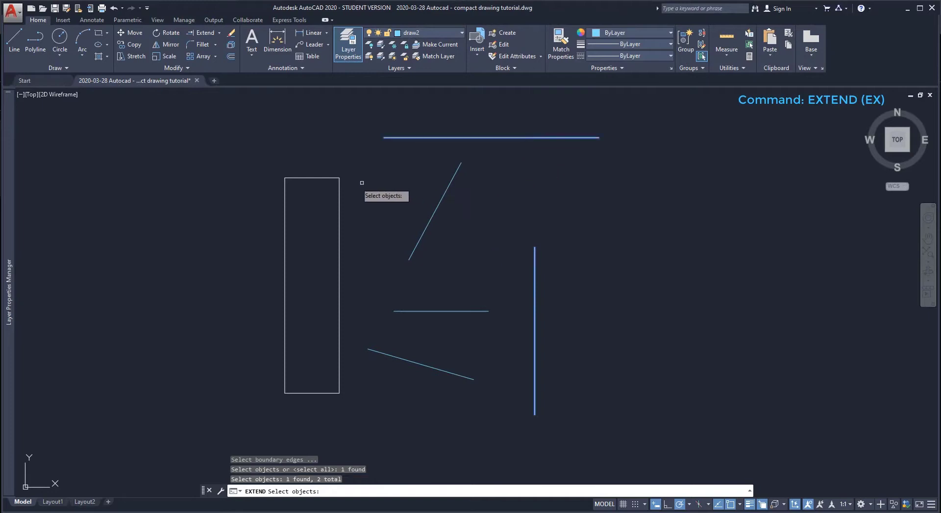
{"action": "left_click", "coordinate": [339, 195]}
{"action": "key", "text": "Return"}
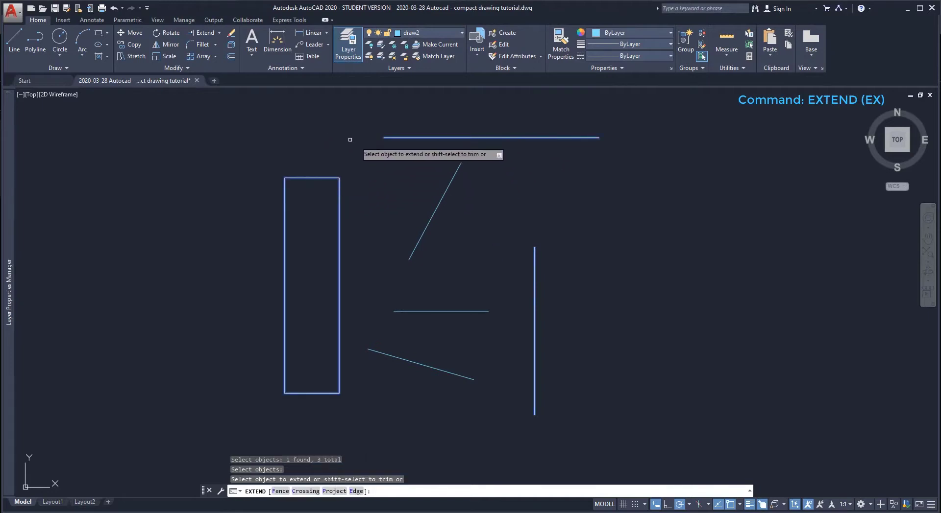
{"action": "left_click", "coordinate": [457, 170]}
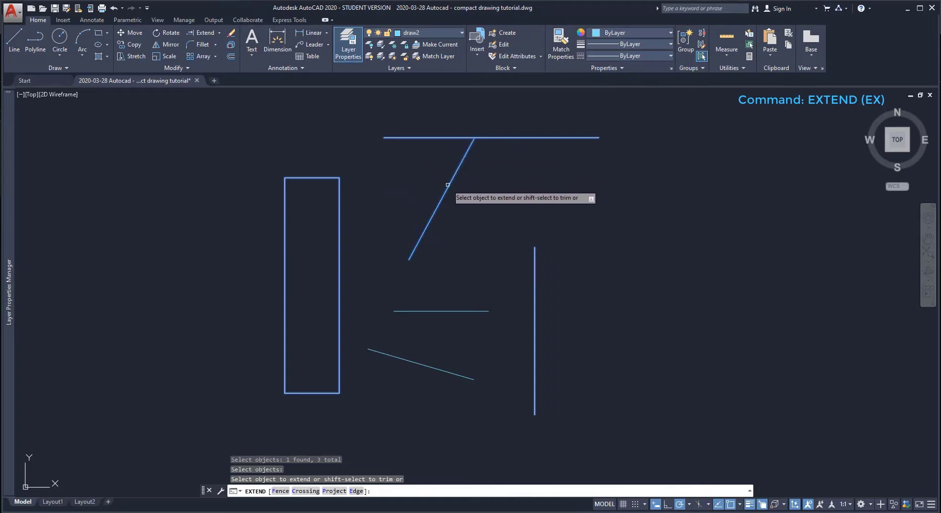
{"action": "left_click", "coordinate": [435, 207]}
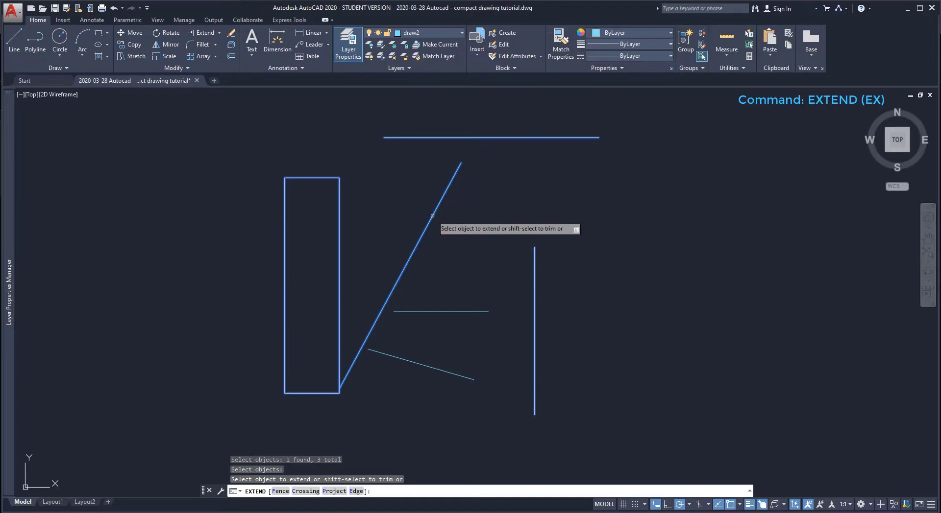
{"action": "left_click", "coordinate": [432, 216]}
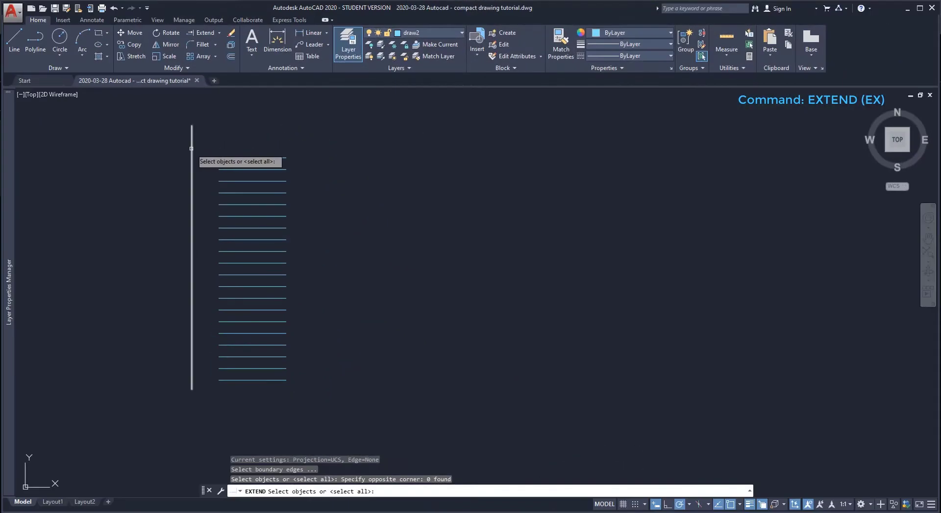
Extend the whole stack of short horizontal lines to the long vertical line at once with a crossing selection over their ends
{"action": "left_click", "coordinate": [191, 148]}
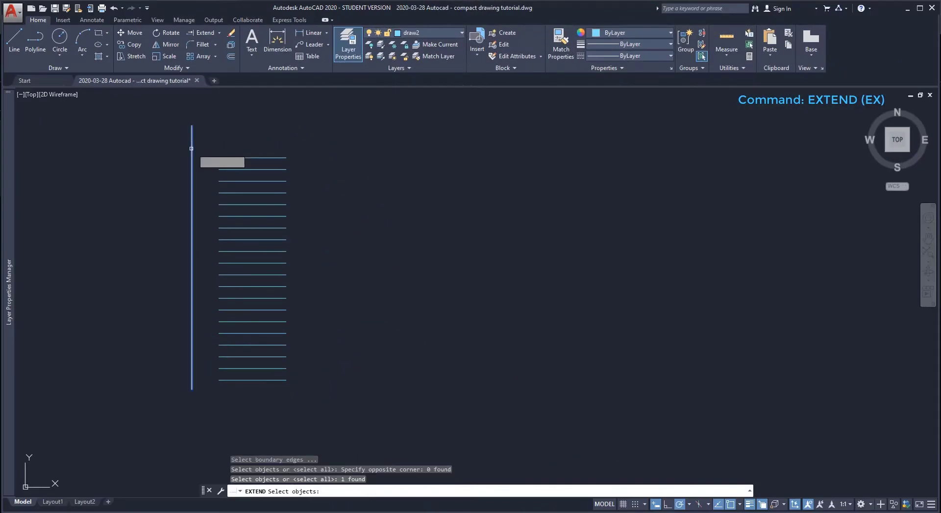
{"action": "key", "text": "Return"}
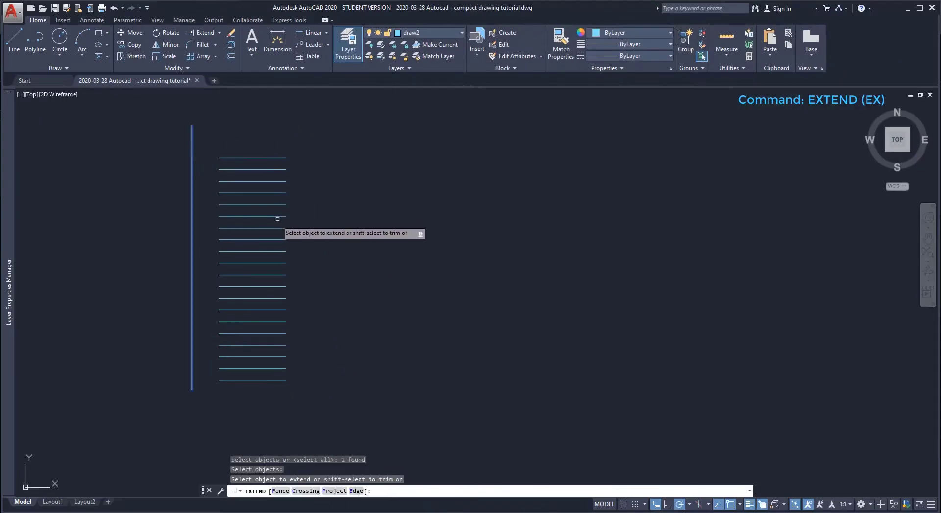
{"action": "left_click", "coordinate": [308, 139]}
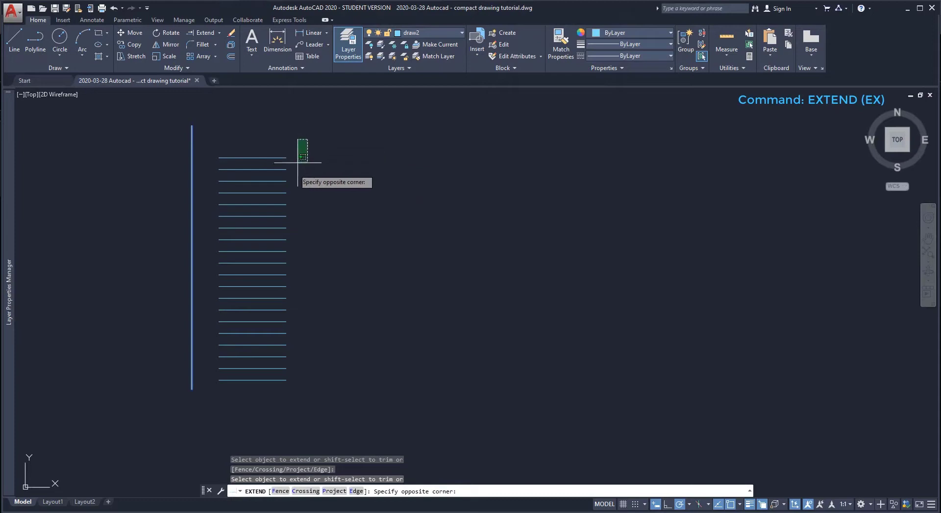
{"action": "left_click", "coordinate": [235, 399]}
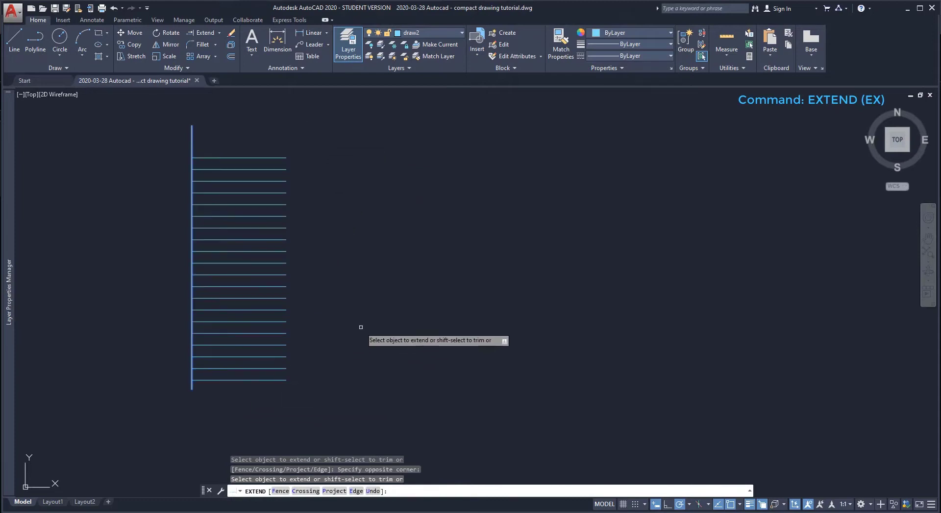
{"action": "key", "text": "Return"}
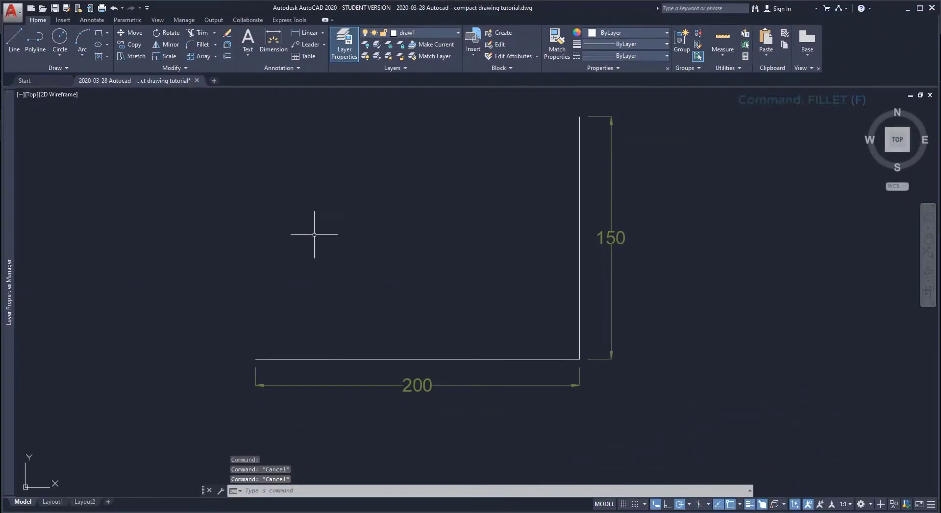
Fillet the corner between the vertical and horizontal lines with a radius of 20
{"action": "left_click", "coordinate": [202, 44]}
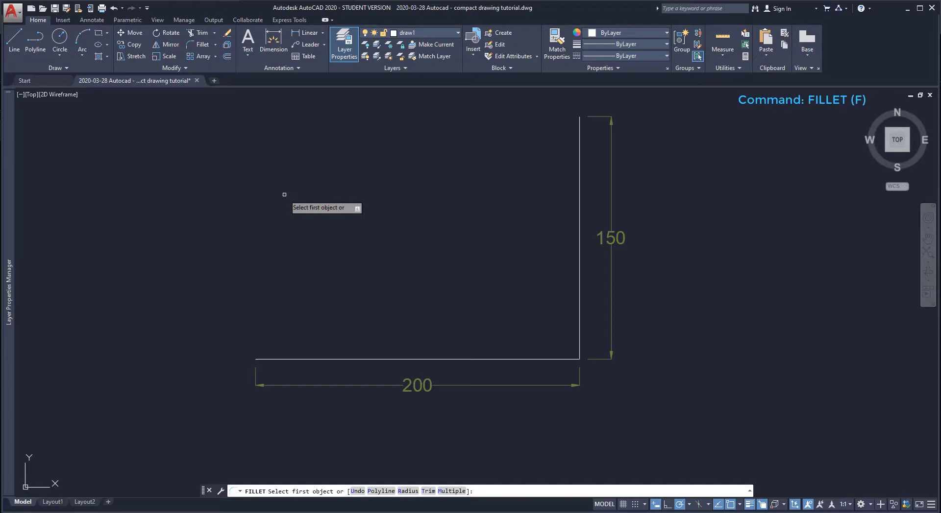
{"action": "type", "text": "r"}
{"action": "key", "text": "Return"}
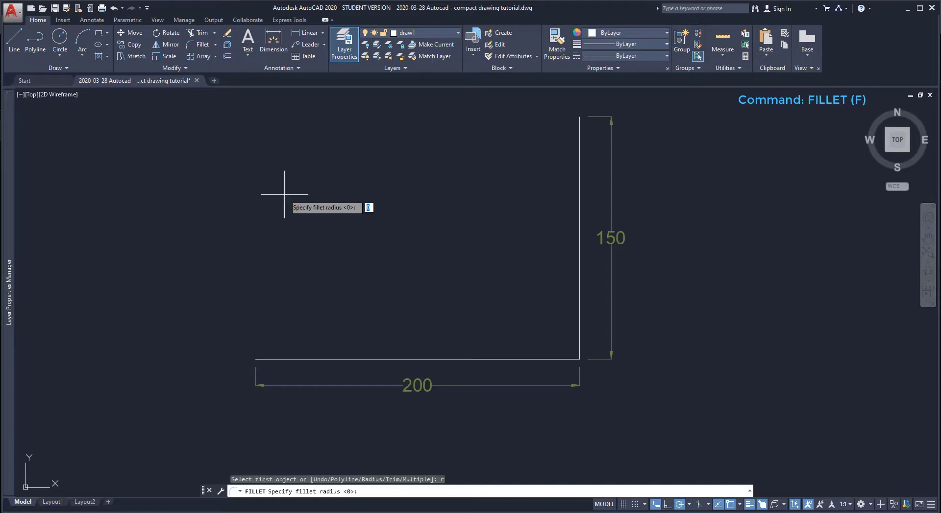
{"action": "type", "text": "20"}
{"action": "key", "text": "Return"}
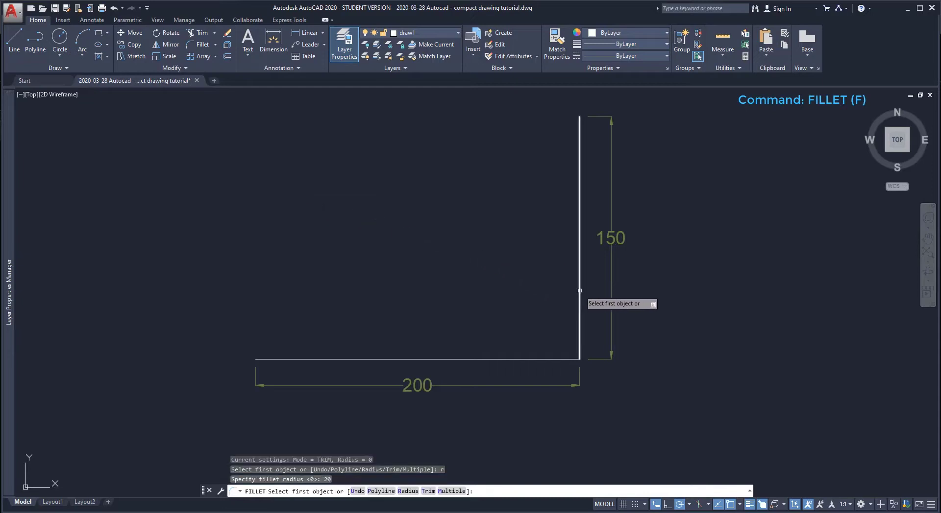
{"action": "left_click", "coordinate": [578, 307]}
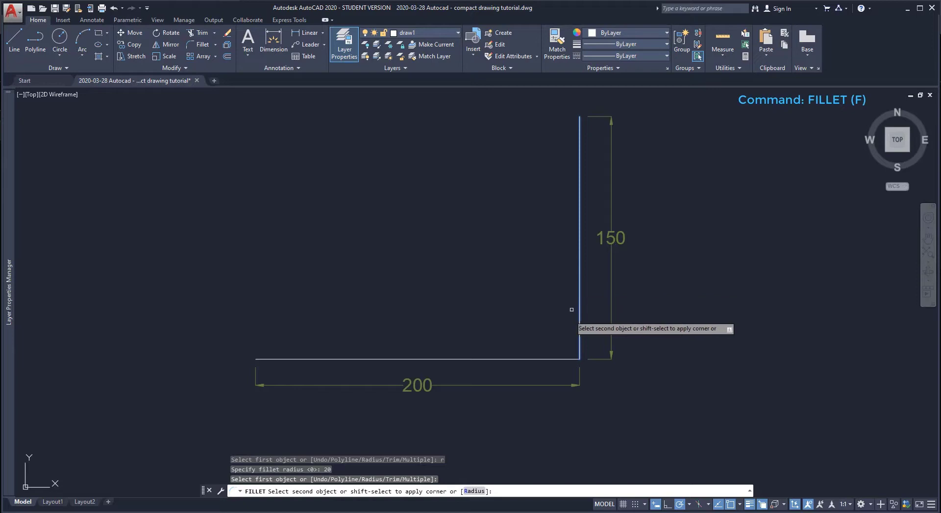
{"action": "left_click", "coordinate": [553, 359]}
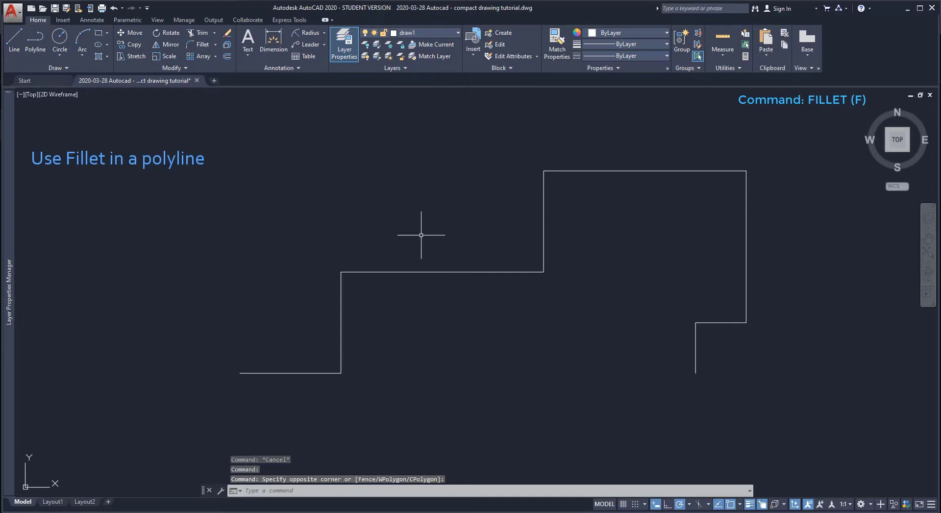
Fillet all corners of the stepped polyline at once with radius 20, using the Polyline option
{"action": "type", "text": "F"}
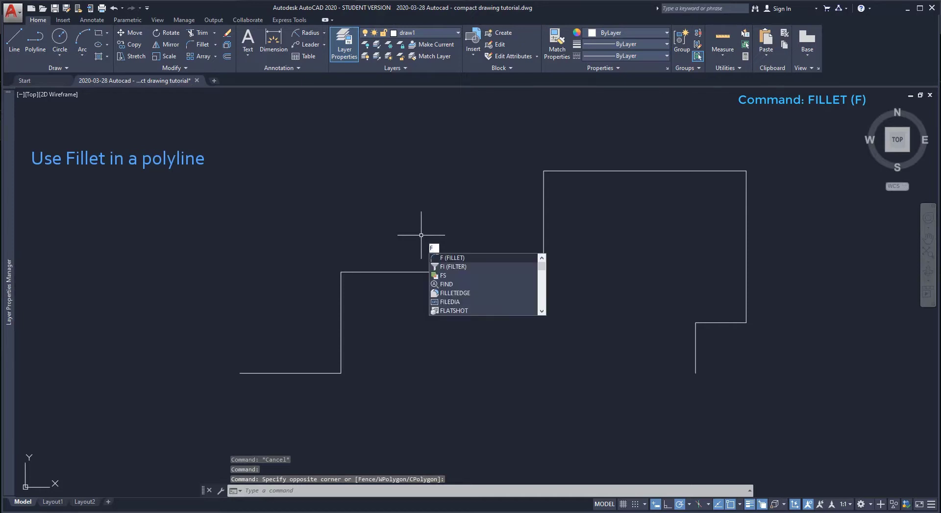
{"action": "key", "text": "Return"}
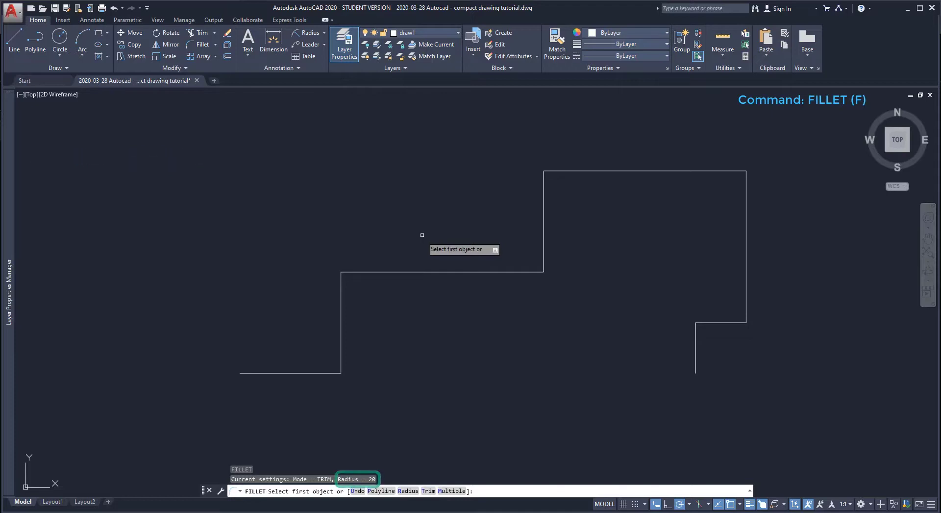
{"action": "left_click", "coordinate": [381, 491]}
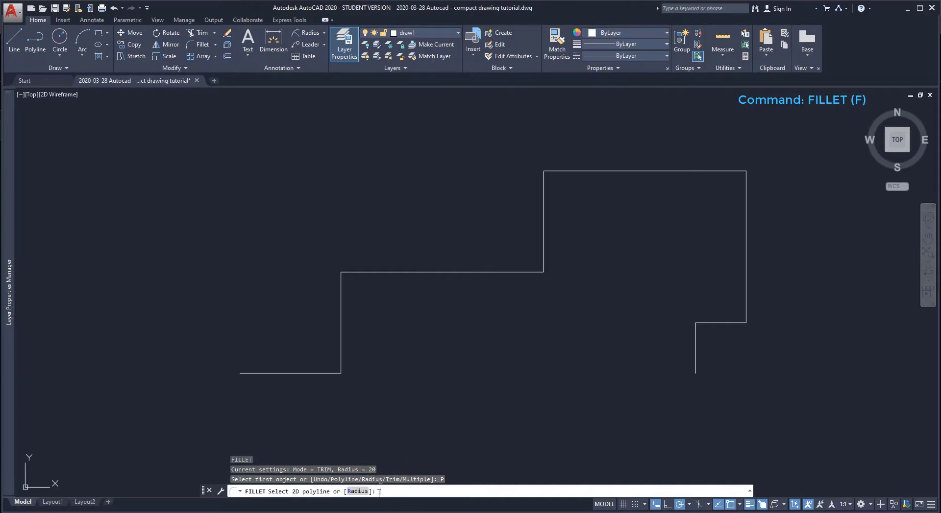
{"action": "left_click", "coordinate": [323, 373]}
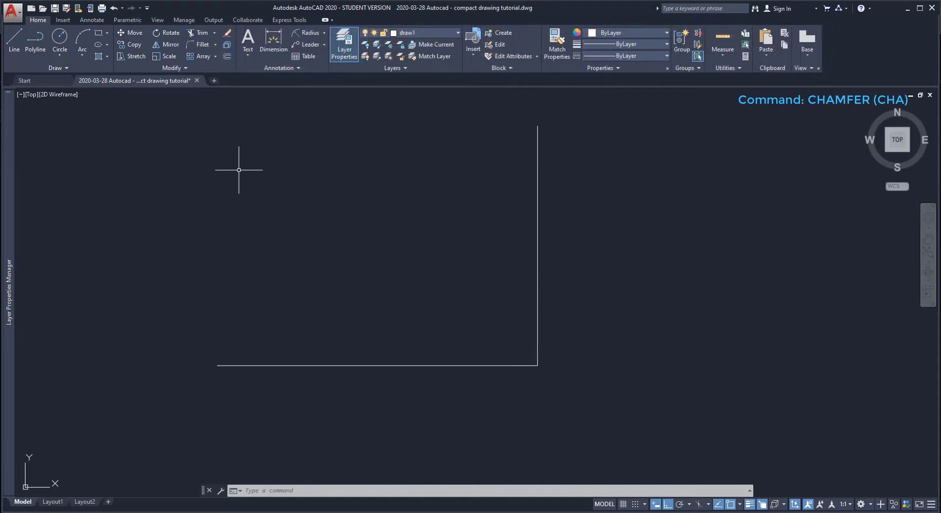
Chamfer the corner of the two lines with distances of 20 along the horizontal line and 40 along the vertical line
{"action": "left_click", "coordinate": [216, 44]}
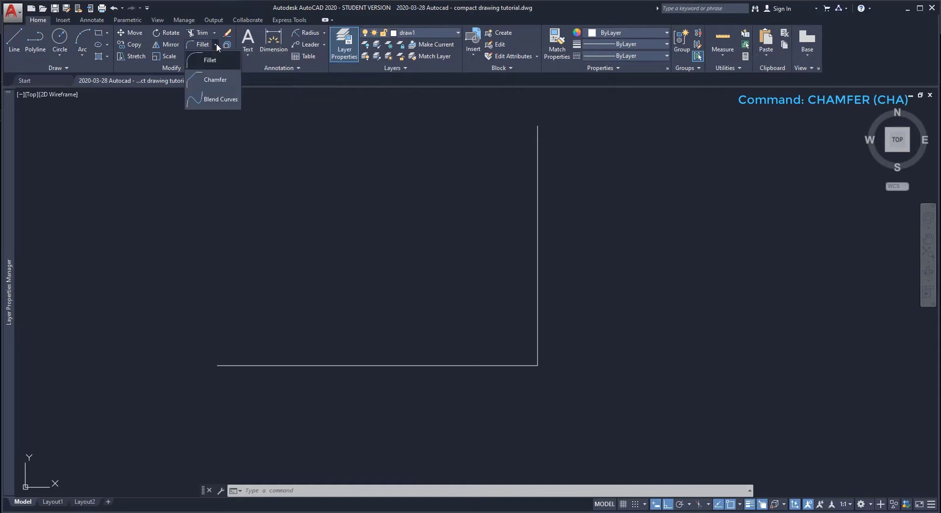
{"action": "left_click", "coordinate": [216, 80]}
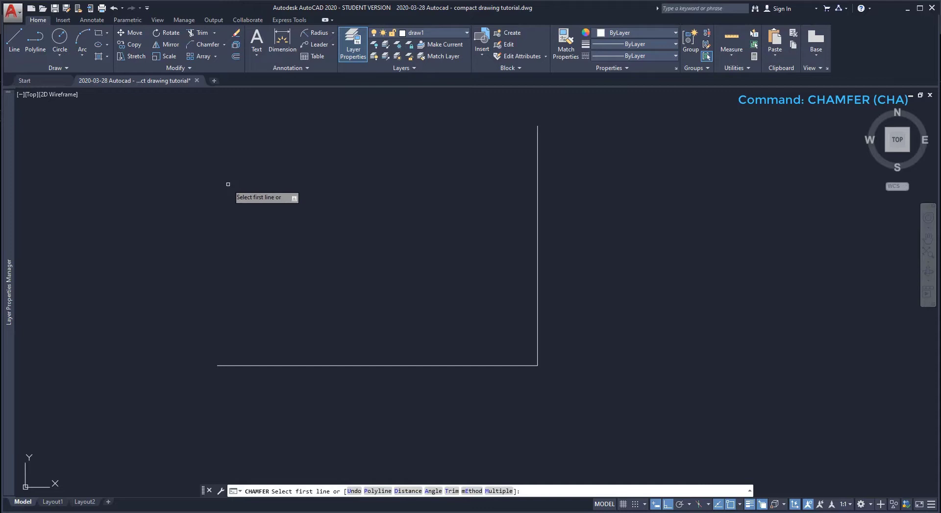
{"action": "type", "text": "d"}
{"action": "key", "text": "Return"}
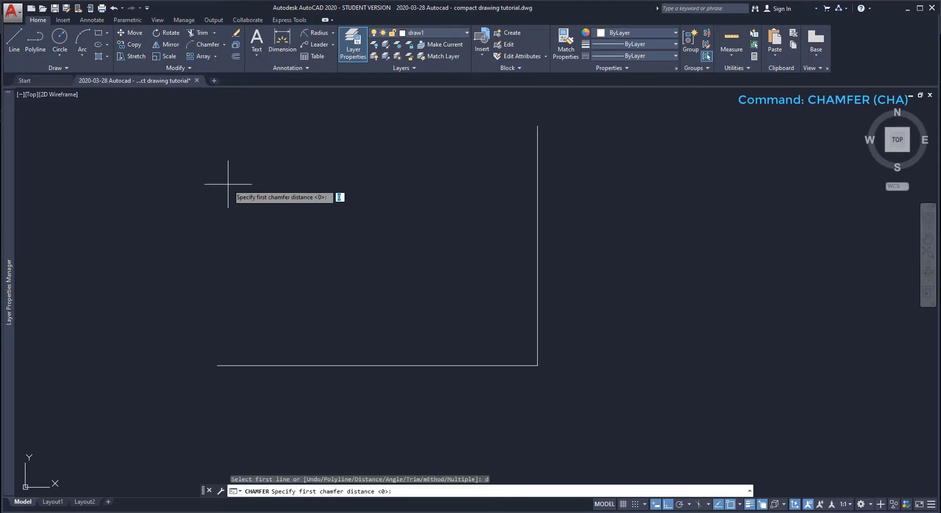
{"action": "type", "text": "20"}
{"action": "key", "text": "Return"}
{"action": "type", "text": "40"}
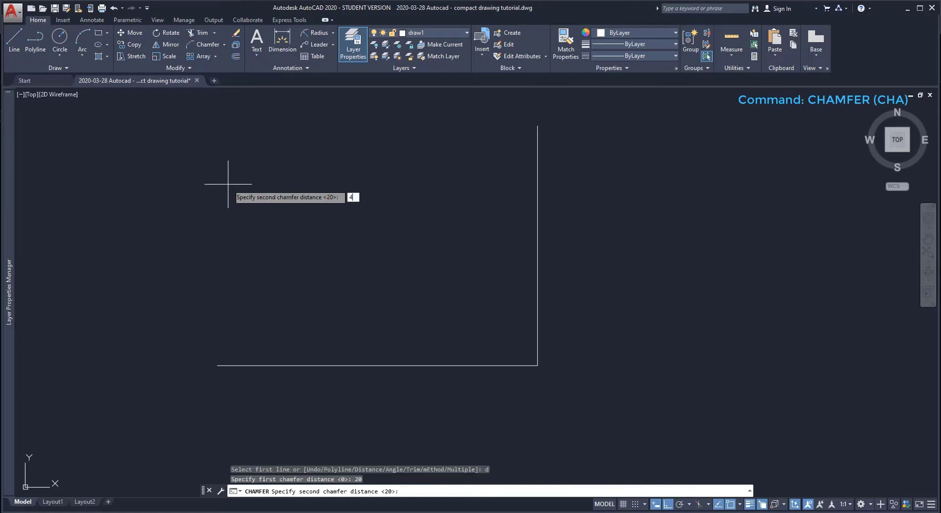
{"action": "key", "text": "Return"}
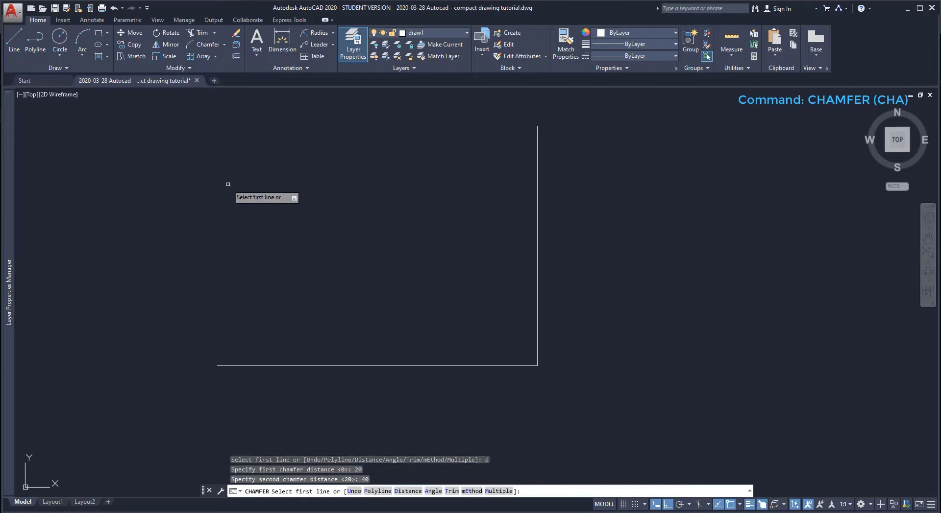
{"action": "left_click", "coordinate": [484, 367]}
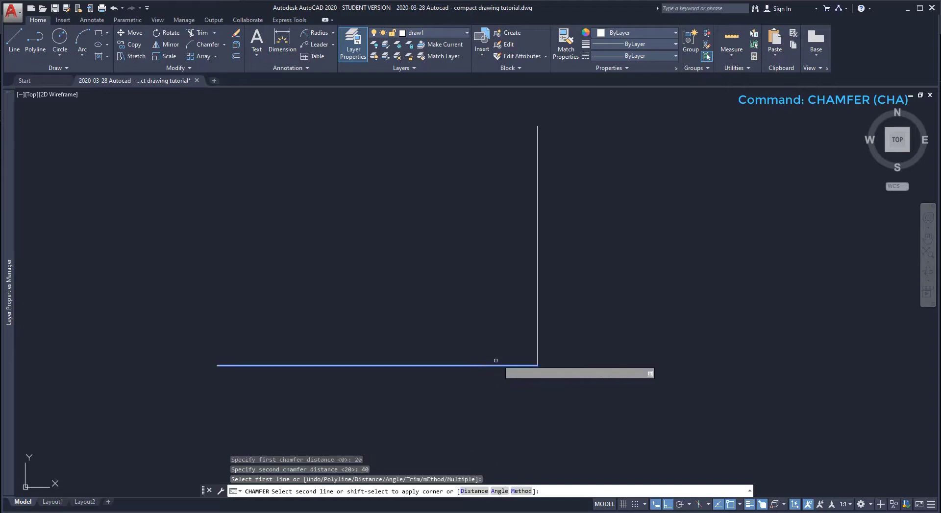
{"action": "left_click", "coordinate": [537, 348]}
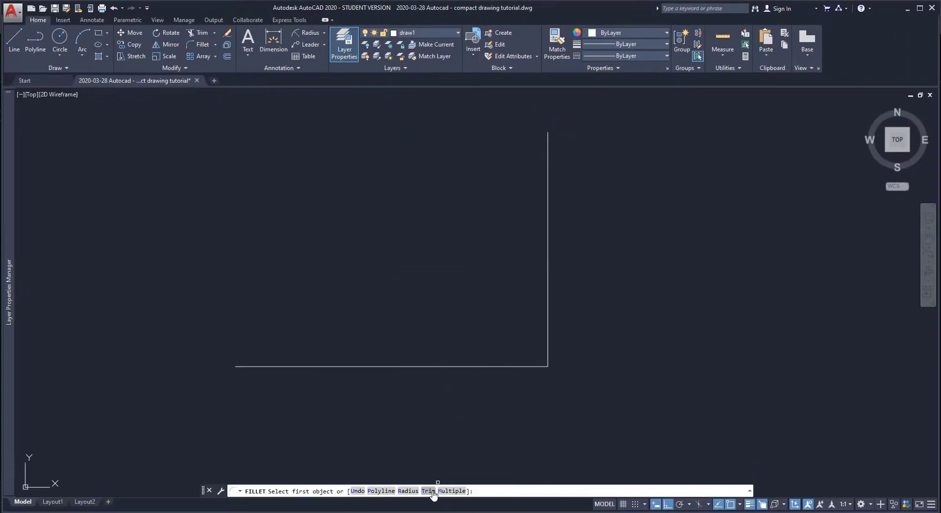
Fillet the corner between the horizontal and vertical lines with radius 20 in No trim mode, keeping both original lines
{"action": "left_click", "coordinate": [428, 492]}
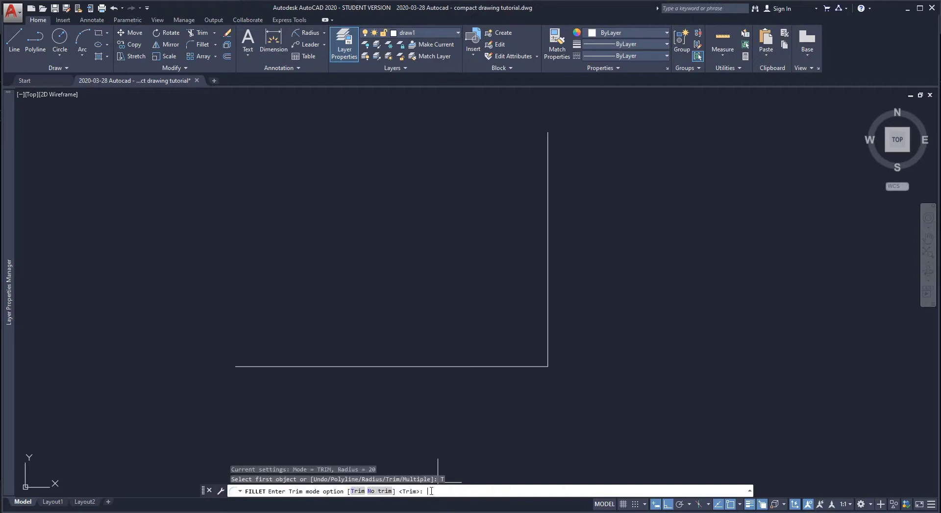
{"action": "left_click", "coordinate": [378, 491]}
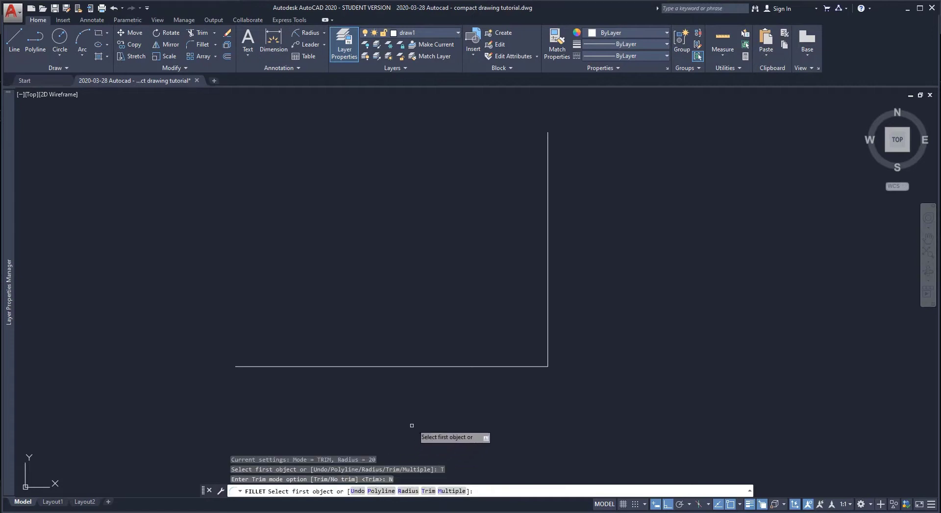
{"action": "left_click", "coordinate": [444, 367]}
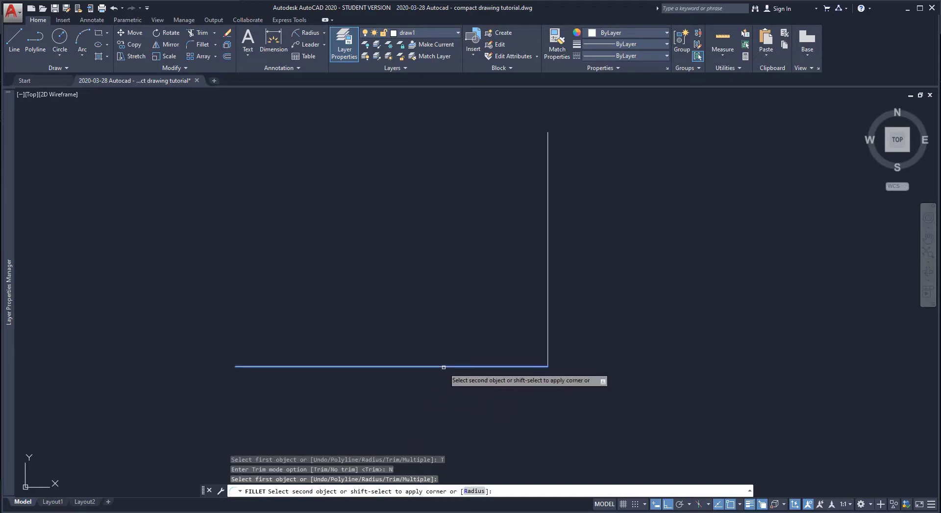
{"action": "left_click", "coordinate": [547, 335]}
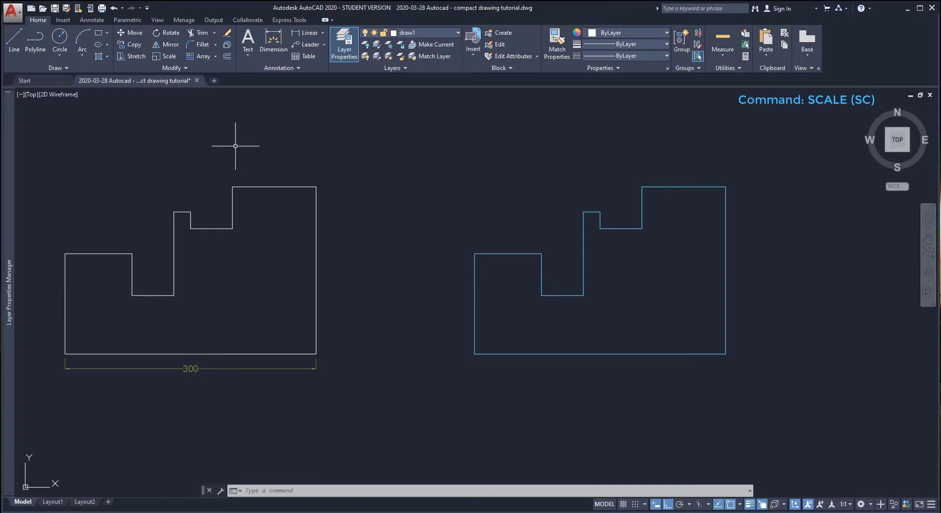
Scale the blue stepped outline down about its lower-left corner, using a scale factor below 1
{"action": "left_click", "coordinate": [166, 55]}
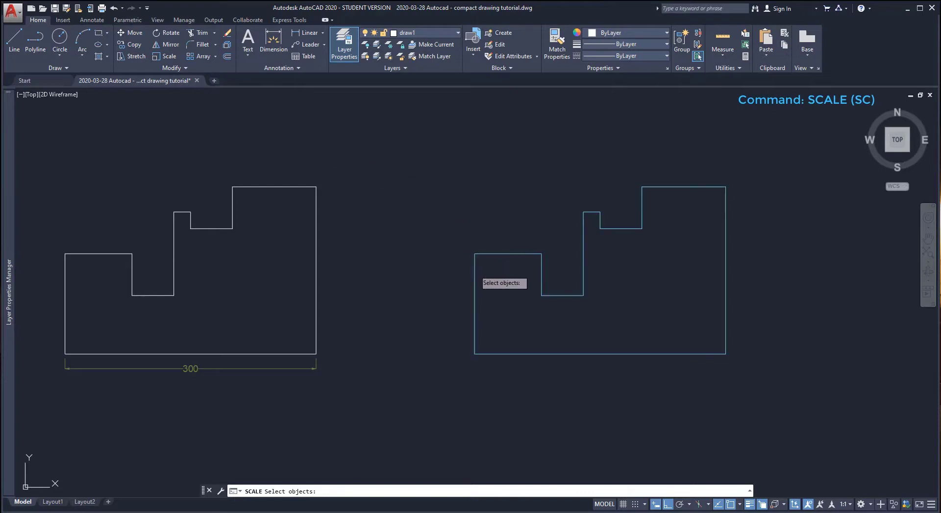
{"action": "left_click", "coordinate": [474, 269]}
{"action": "key", "text": "Return"}
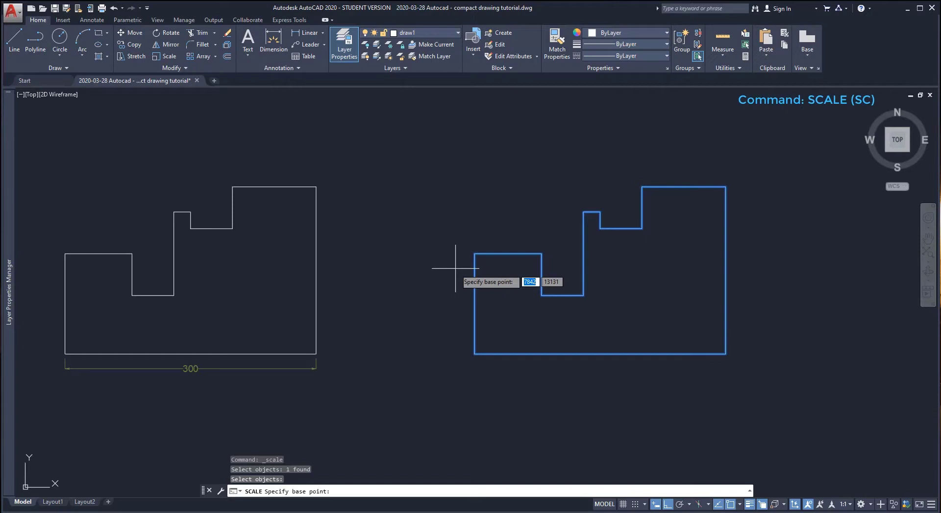
{"action": "left_click", "coordinate": [475, 353]}
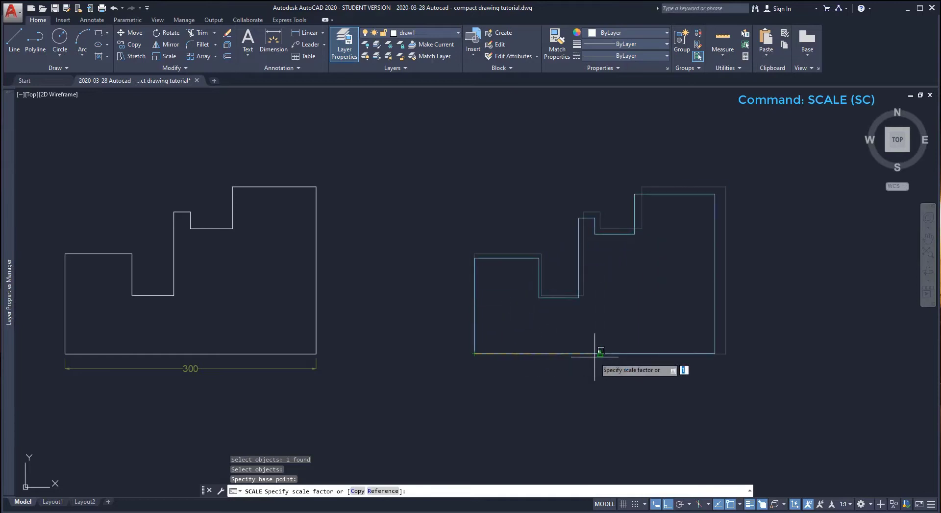
{"action": "type", "text": "0"}
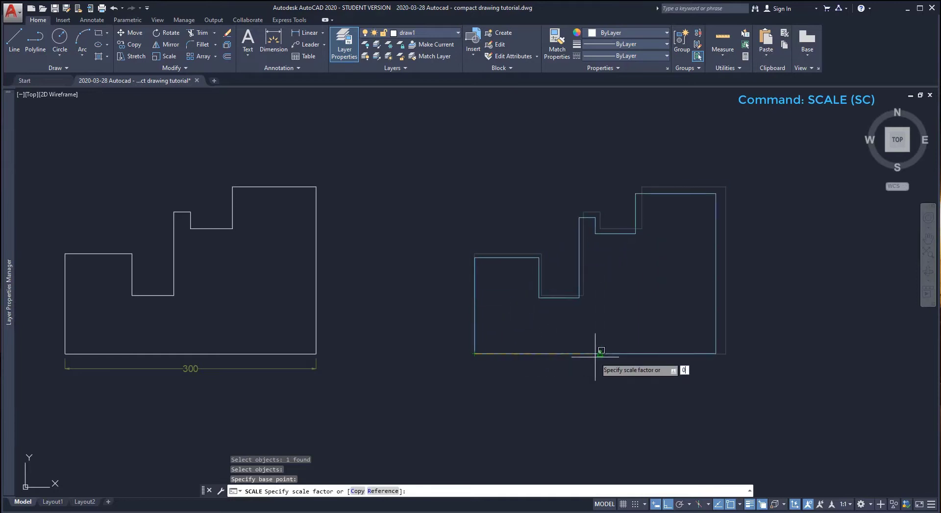
{"action": "key", "text": "Return"}
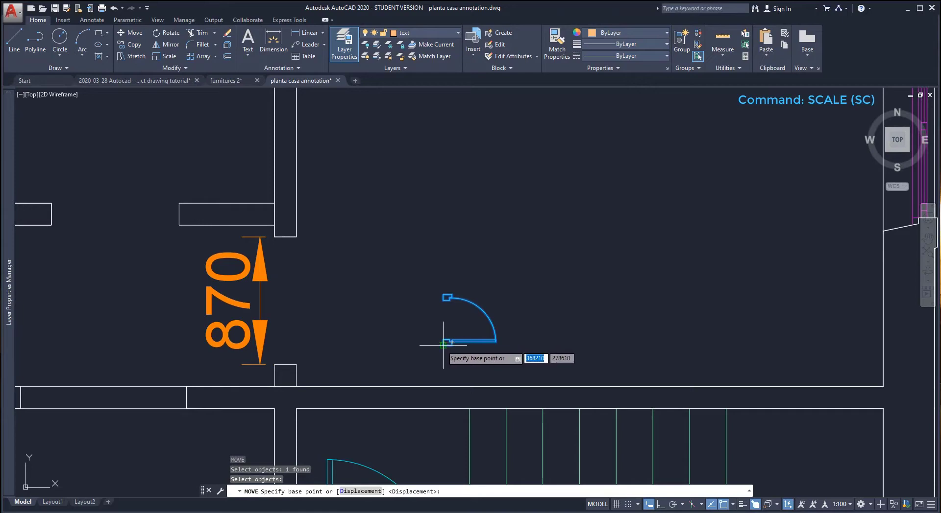
Move the door beside the wall opening and scale it by reference from its upper-left corner, setting the outer frame length to 870
{"action": "left_click", "coordinate": [442, 343]}
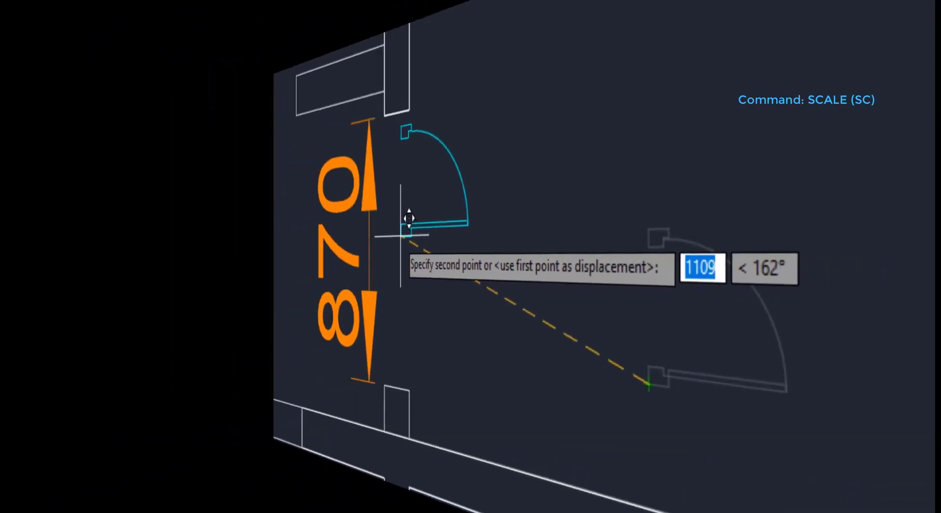
{"action": "left_click", "coordinate": [338, 233]}
{"action": "type", "text": "s"}
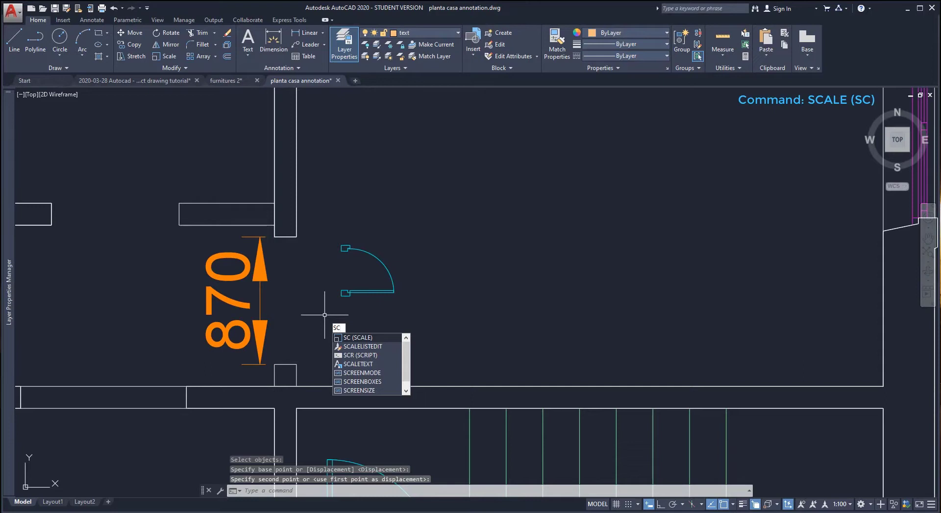
{"action": "key", "text": "Return"}
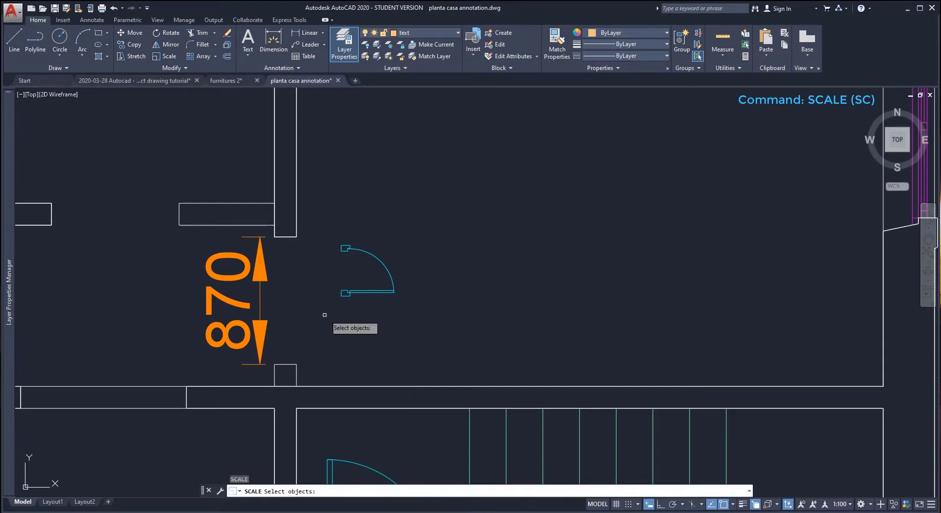
{"action": "left_click", "coordinate": [365, 293]}
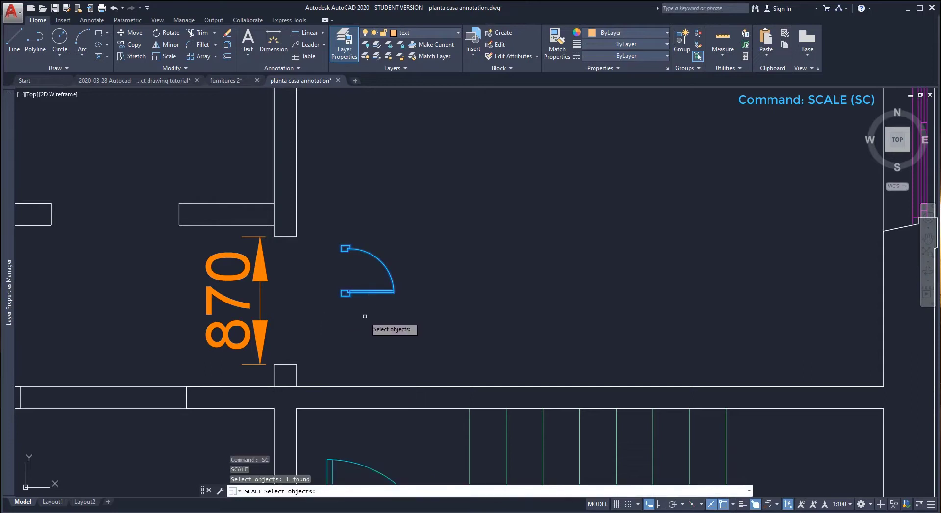
{"action": "key", "text": "Return"}
{"action": "scroll", "coordinate": [357, 304], "scroll_direction": "up", "scroll_amount": 2}
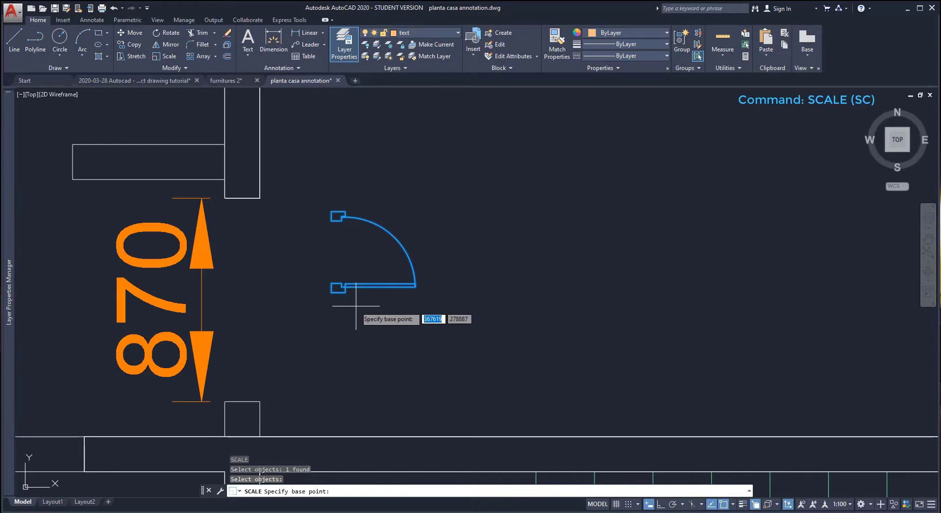
{"action": "left_click", "coordinate": [331, 211]}
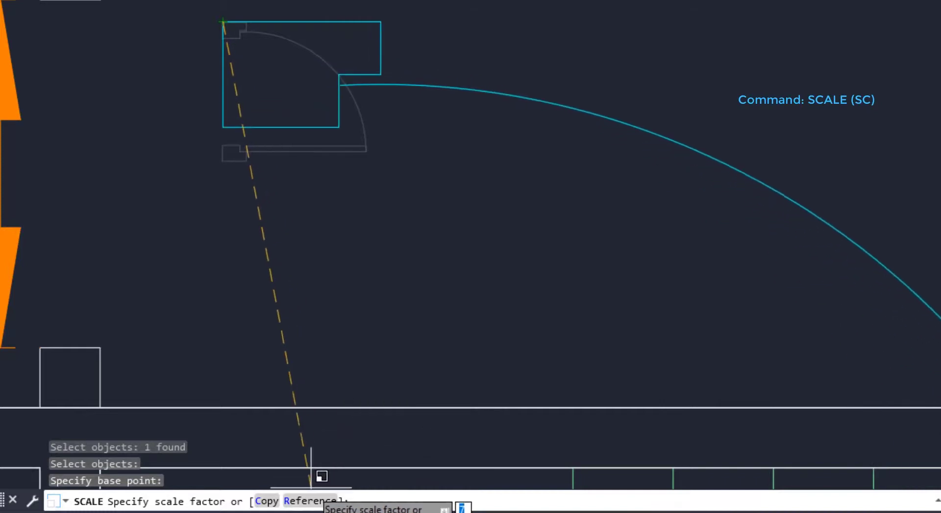
{"action": "left_click", "coordinate": [311, 502]}
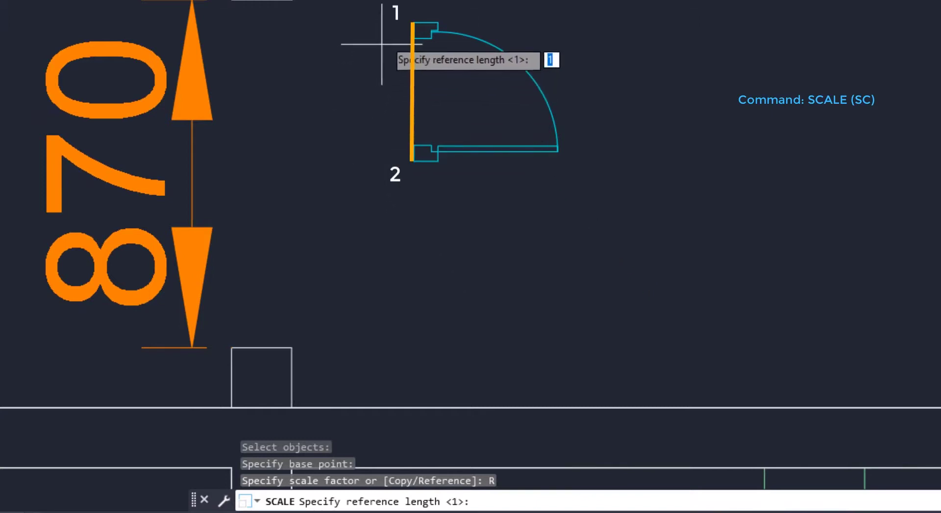
{"action": "left_click", "coordinate": [414, 22]}
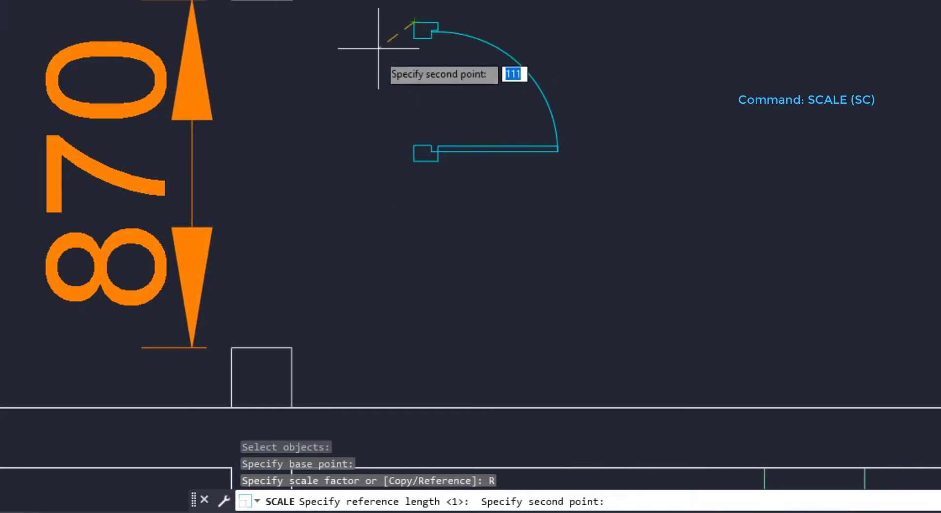
{"action": "left_click", "coordinate": [415, 156]}
{"action": "type", "text": "870"}
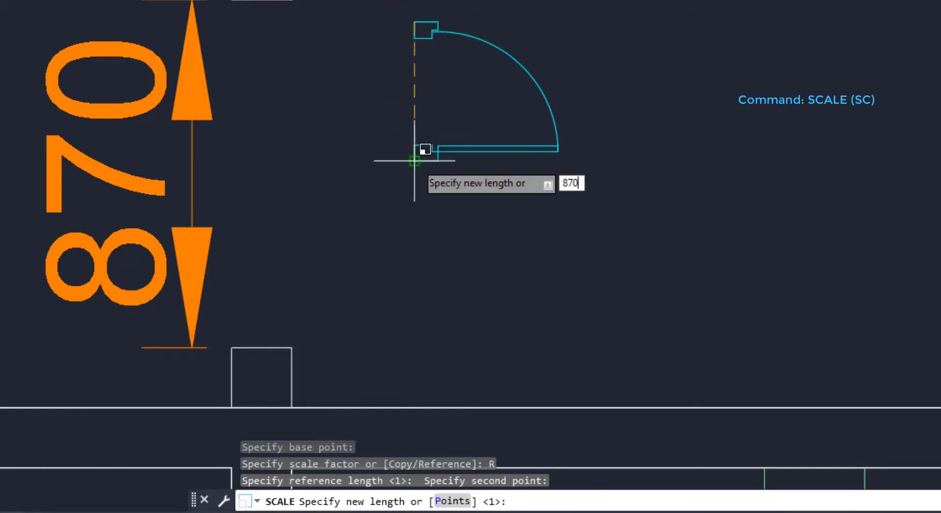
{"action": "key", "text": "Return"}
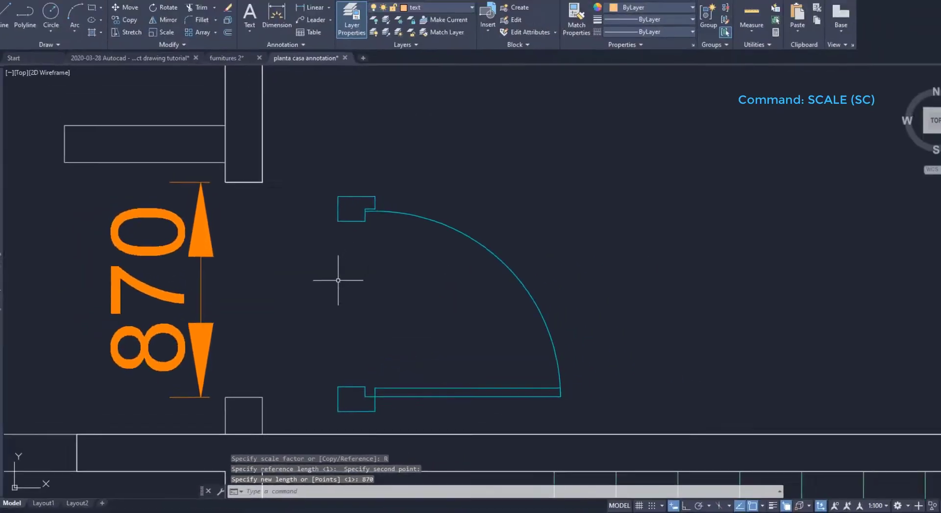
Move the scaled door into the 870 wall opening
{"action": "type", "text": "m"}
{"action": "key", "text": "Return"}
{"action": "left_click", "coordinate": [331, 229]}
{"action": "key", "text": "Return"}
{"action": "left_click", "coordinate": [332, 211]}
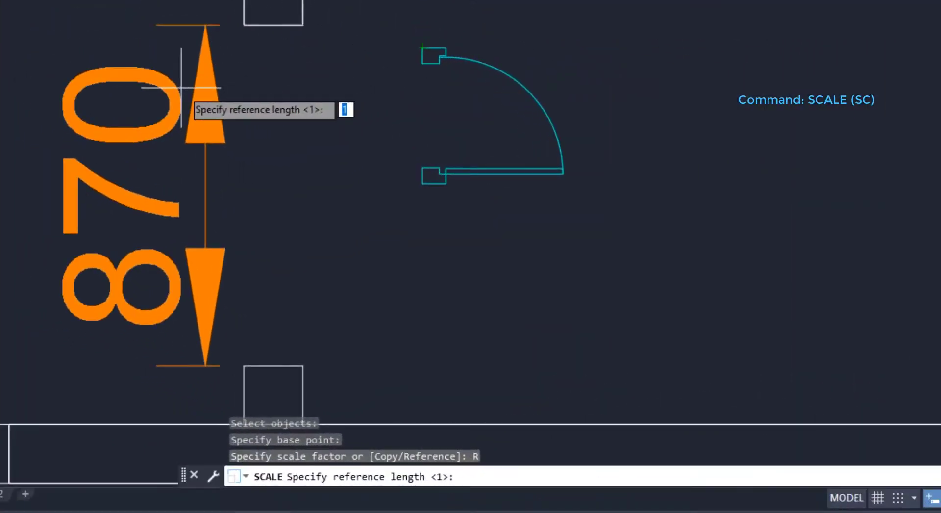
Scale the door by reference from its outer frame corners, using Points to take the new length between the two corners of the wall opening
{"action": "left_click", "coordinate": [422, 48]}
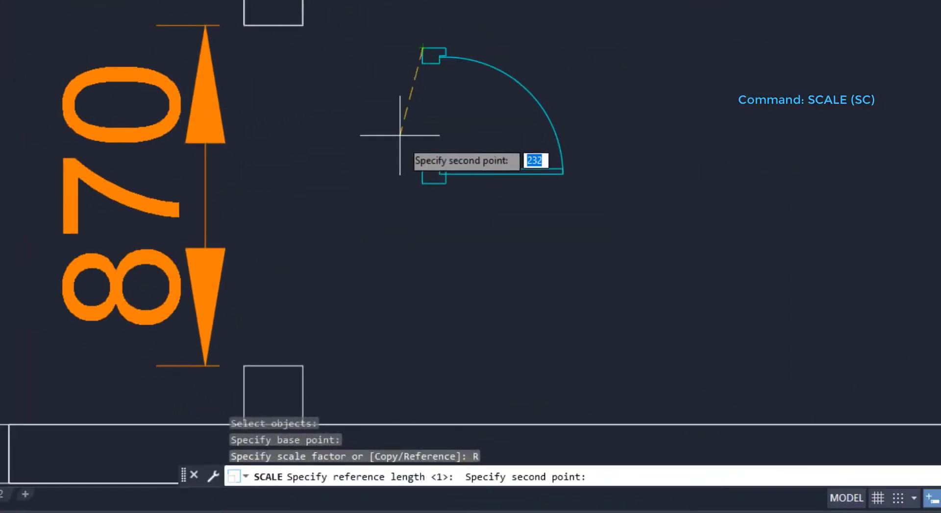
{"action": "left_click", "coordinate": [422, 183]}
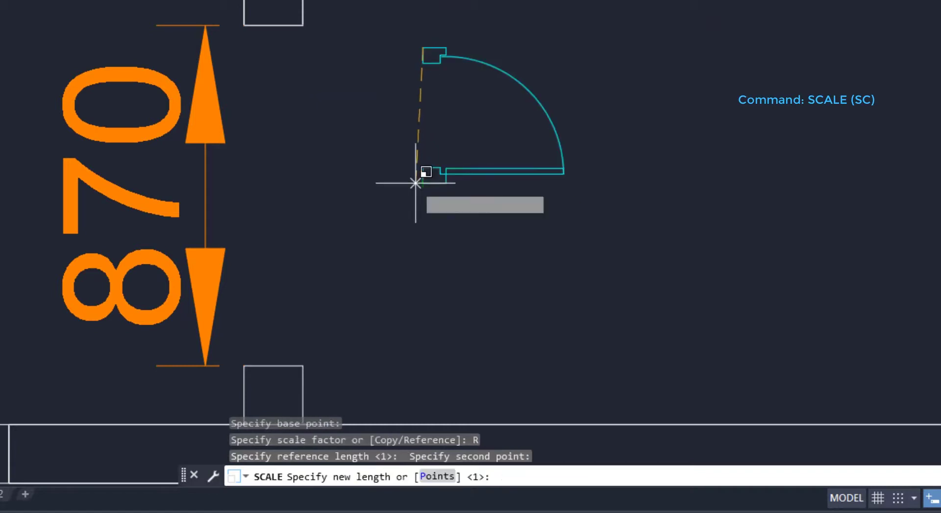
{"action": "left_click", "coordinate": [432, 478]}
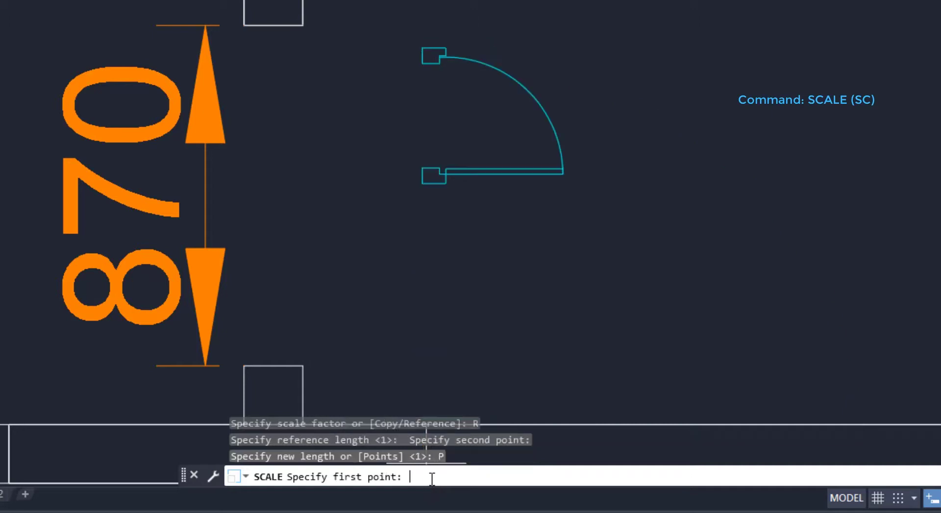
{"action": "left_click", "coordinate": [244, 25]}
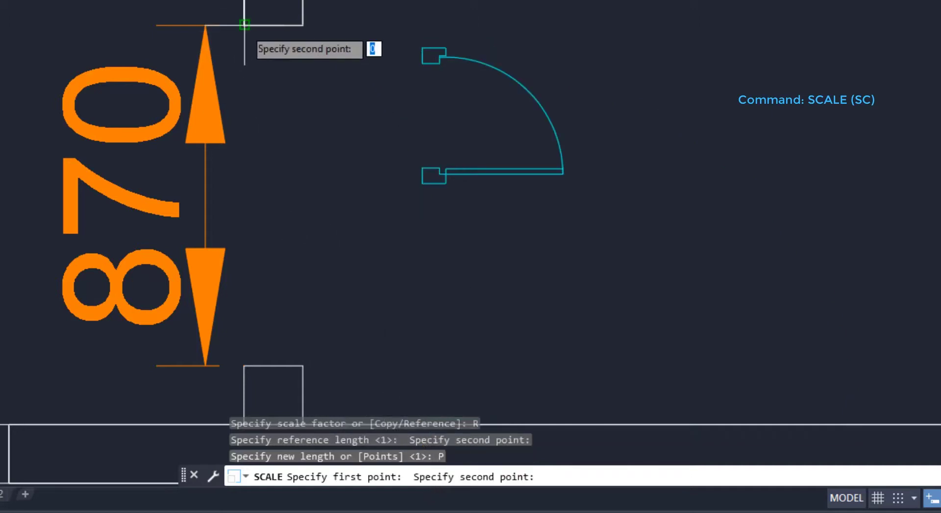
{"action": "left_click", "coordinate": [244, 365]}
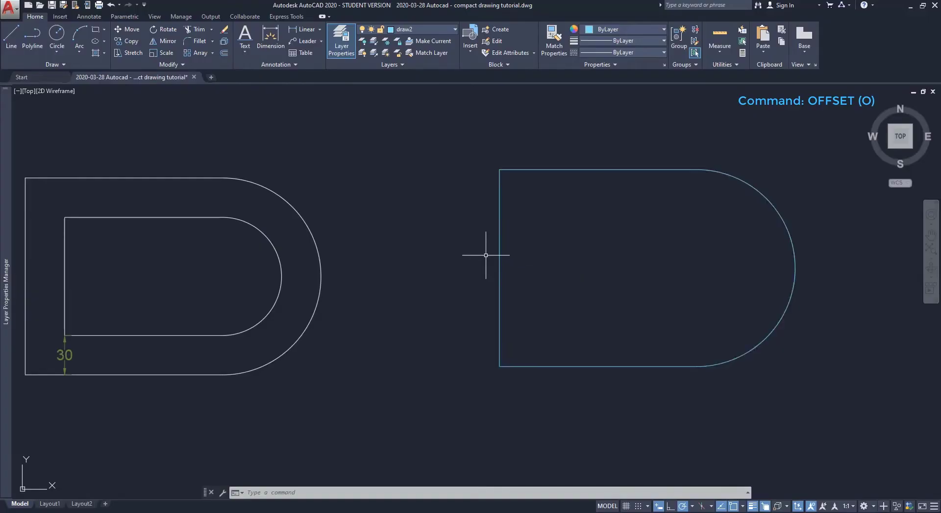
Offset the blue D-shaped outline inward by a distance of 30
{"action": "left_click", "coordinate": [226, 55]}
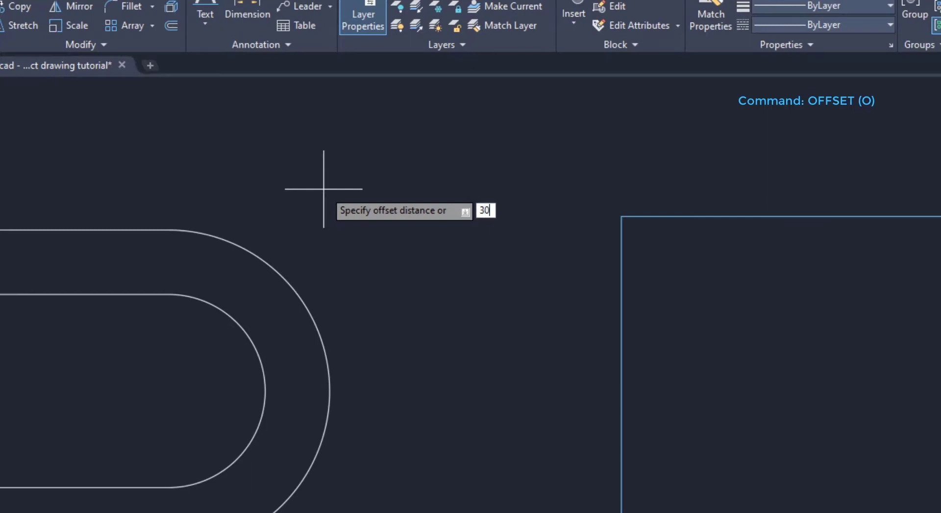
{"action": "key", "text": "Return"}
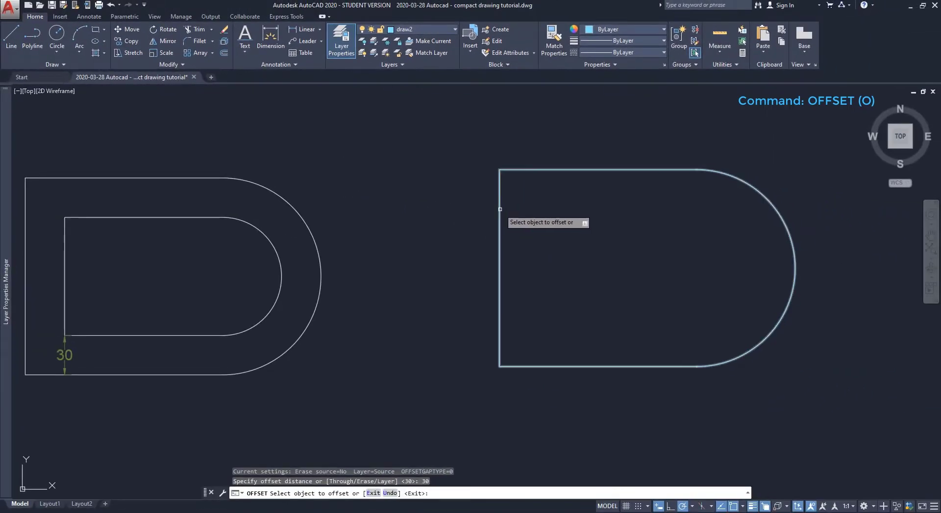
{"action": "left_click", "coordinate": [500, 209]}
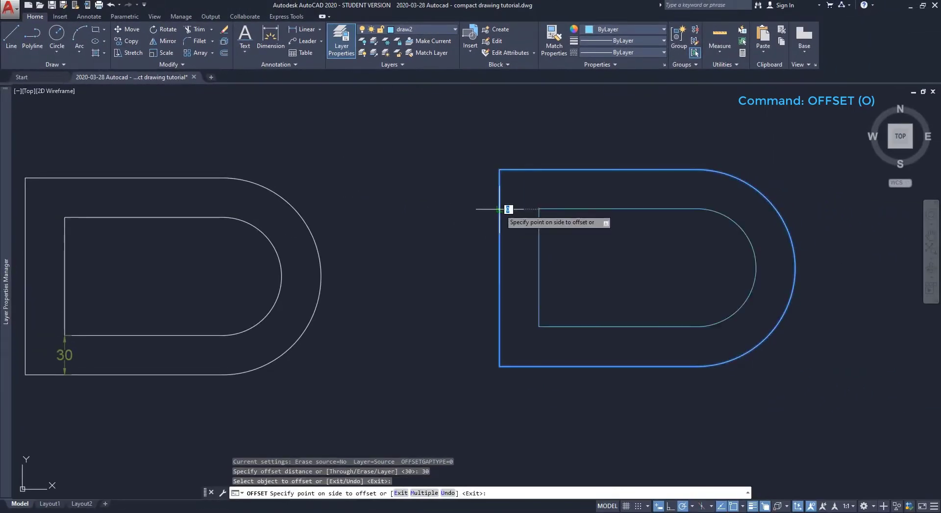
{"action": "left_click", "coordinate": [566, 224]}
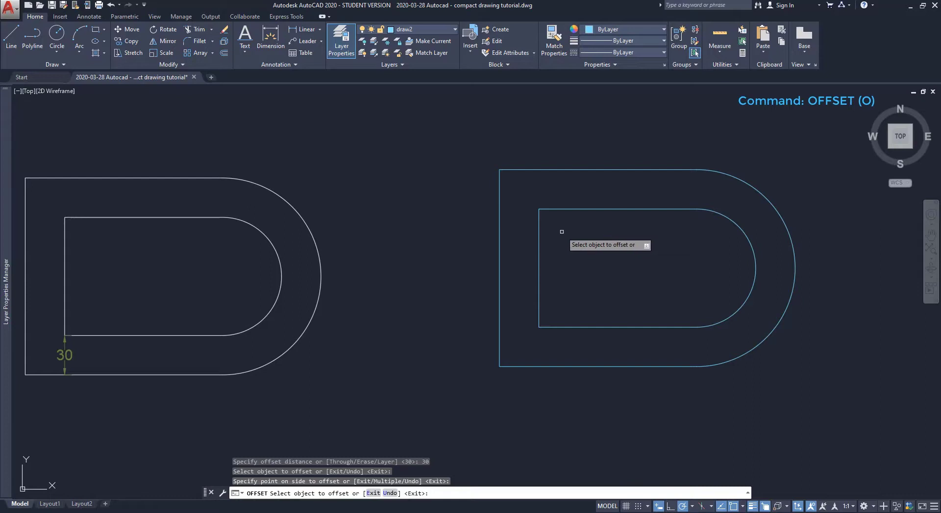
{"action": "left_click", "coordinate": [500, 250]}
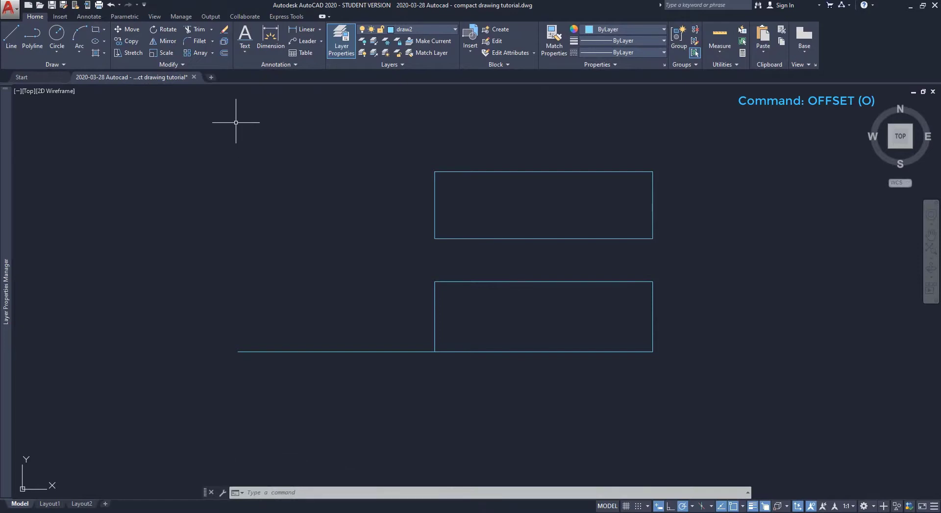
Offset the horizontal line with the Through option to the lower rectangle's upper-left corner and again to the upper rectangle's lower-left corner
{"action": "left_click", "coordinate": [227, 54]}
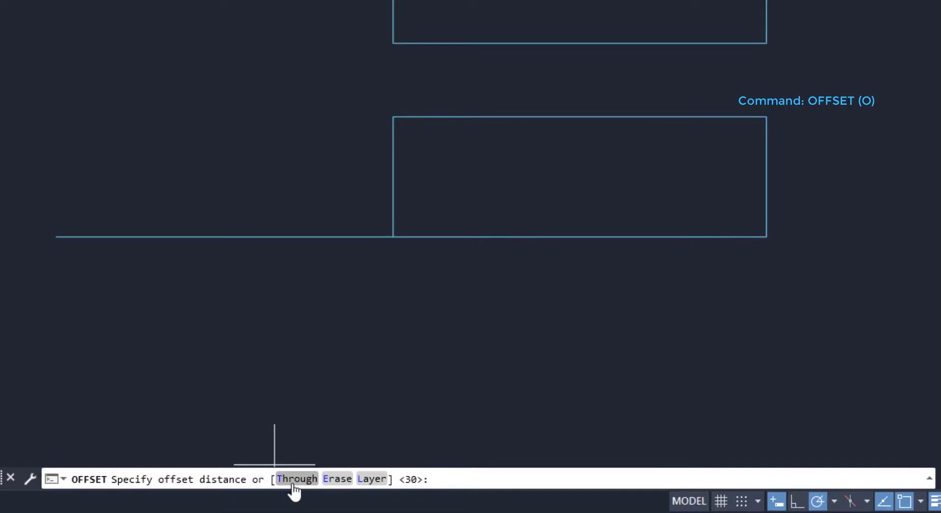
{"action": "left_click", "coordinate": [295, 480]}
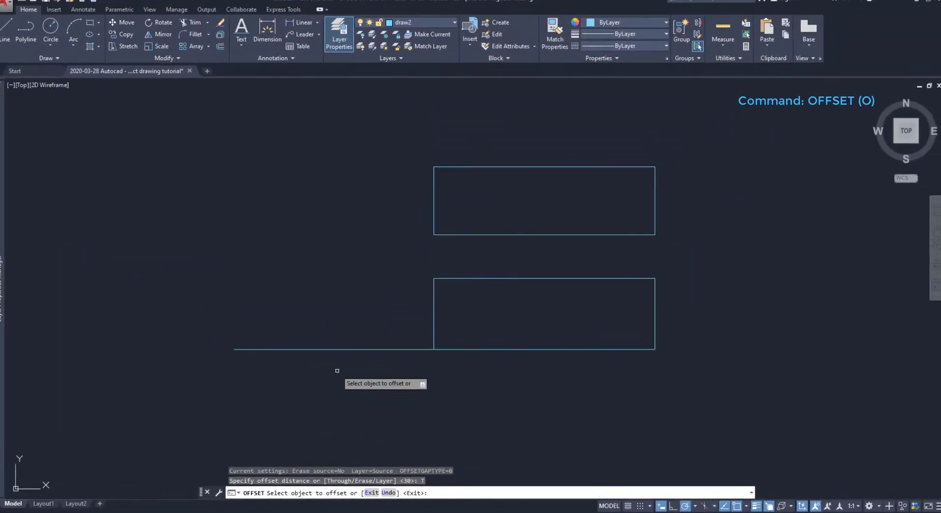
{"action": "left_click", "coordinate": [338, 348]}
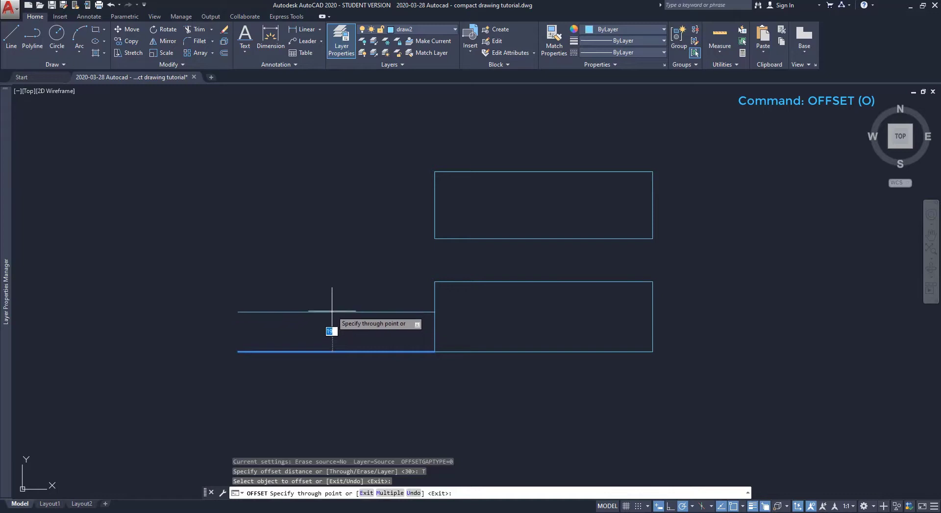
{"action": "left_click", "coordinate": [435, 281]}
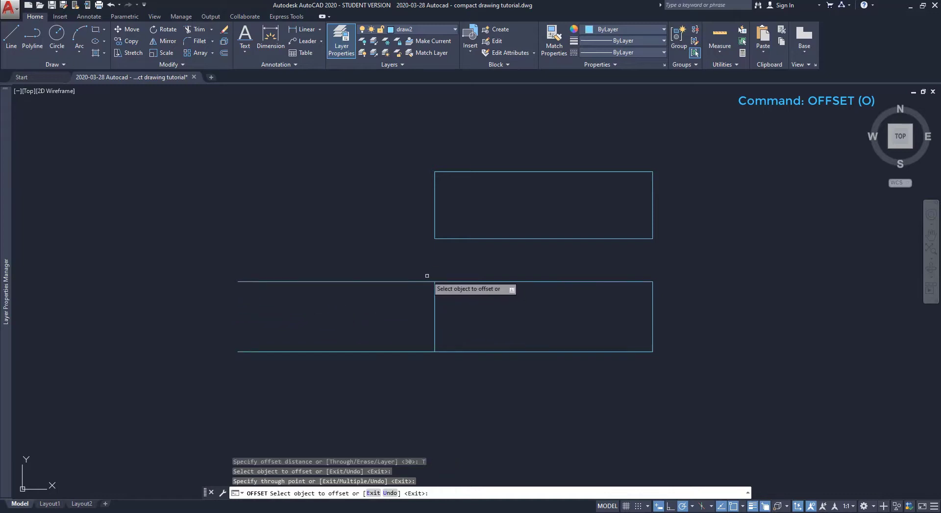
{"action": "left_click", "coordinate": [417, 282]}
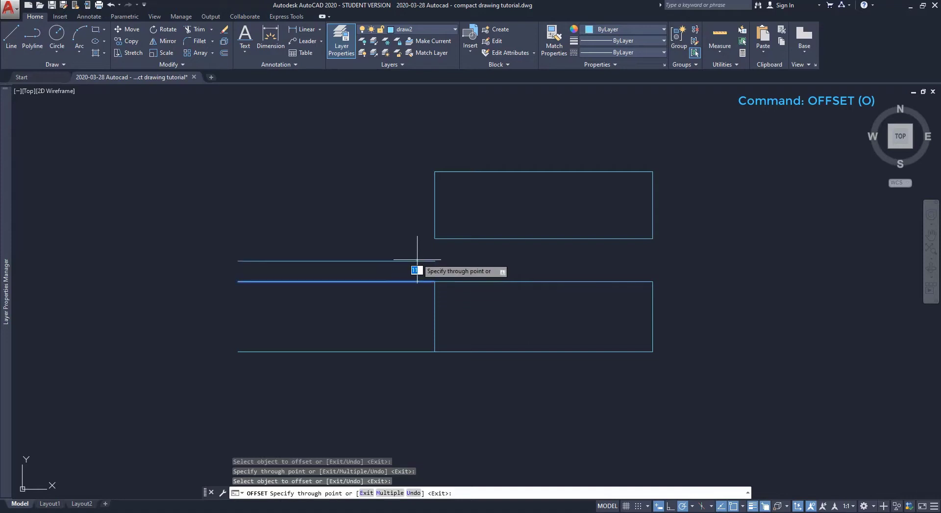
{"action": "left_click", "coordinate": [434, 239]}
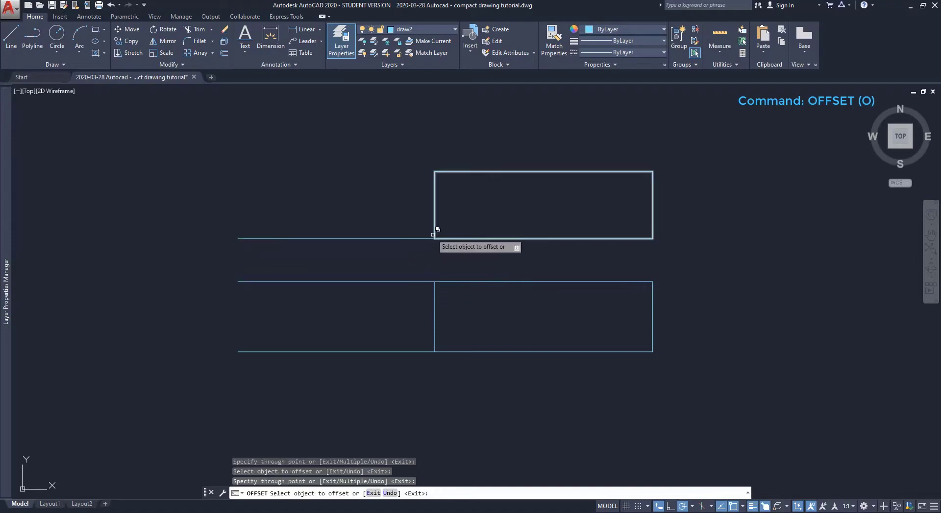
{"action": "left_click", "coordinate": [398, 238]}
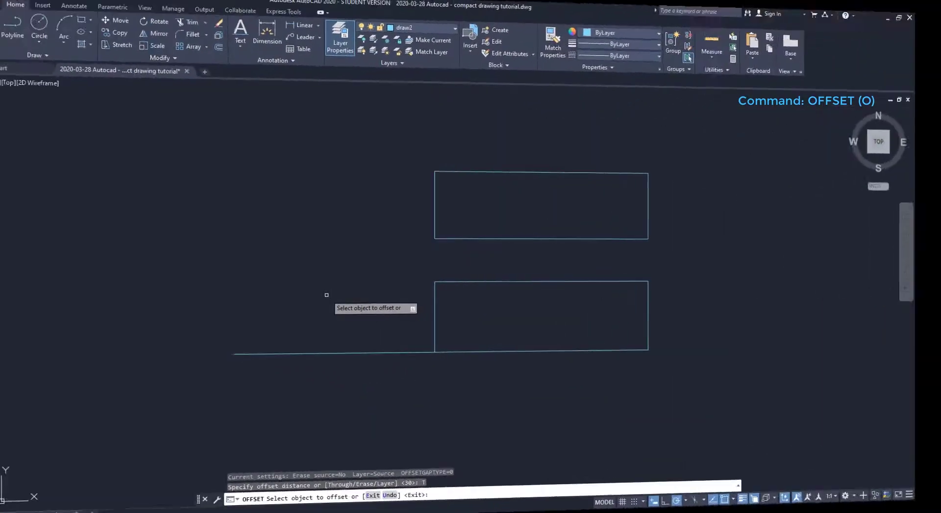
Offset the lower horizontal line with the Multiple option through three successive rectangle corners and a point above the upper rectangle
{"action": "left_click", "coordinate": [354, 351]}
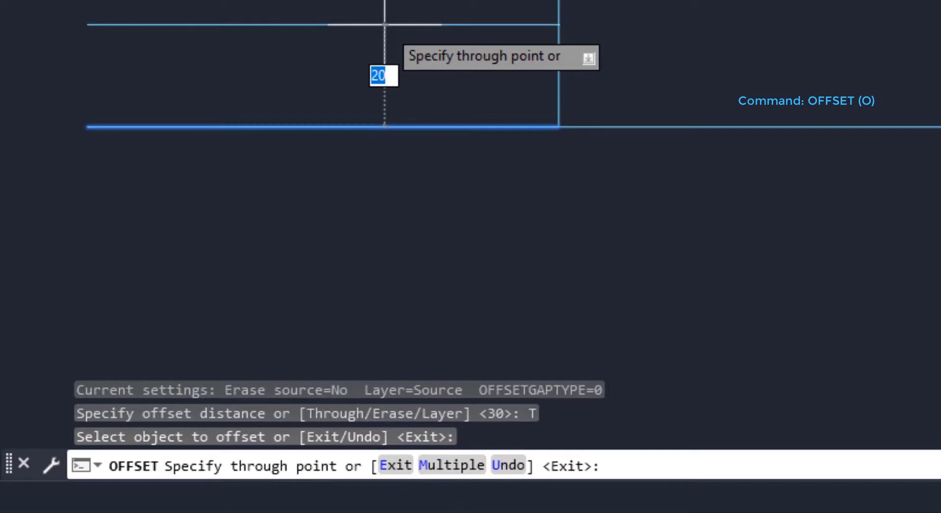
{"action": "left_click", "coordinate": [456, 469]}
{"action": "left_click", "coordinate": [435, 281]}
{"action": "left_click", "coordinate": [435, 239]}
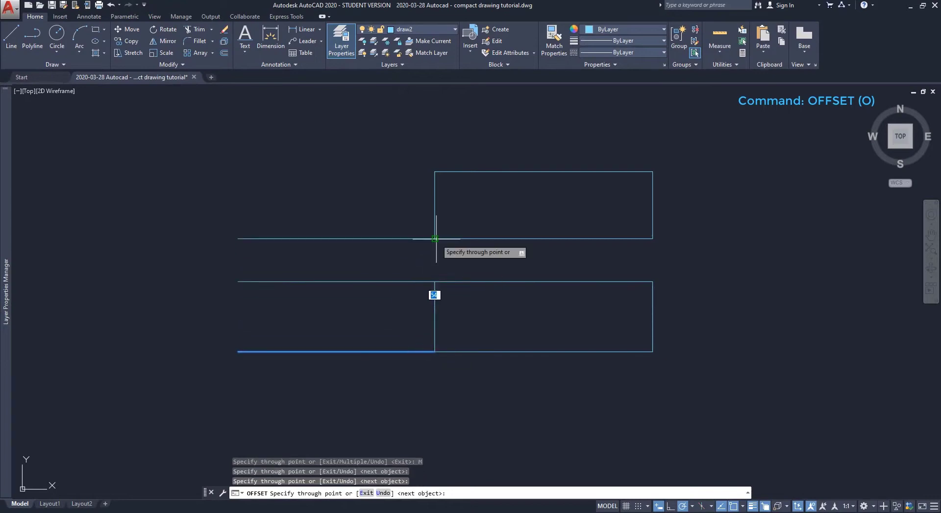
{"action": "left_click", "coordinate": [435, 168]}
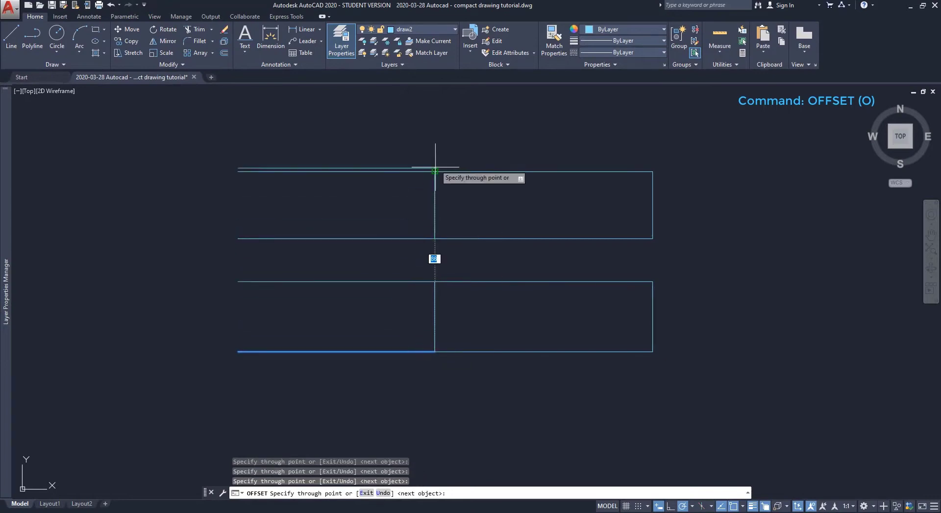
{"action": "left_click", "coordinate": [435, 134]}
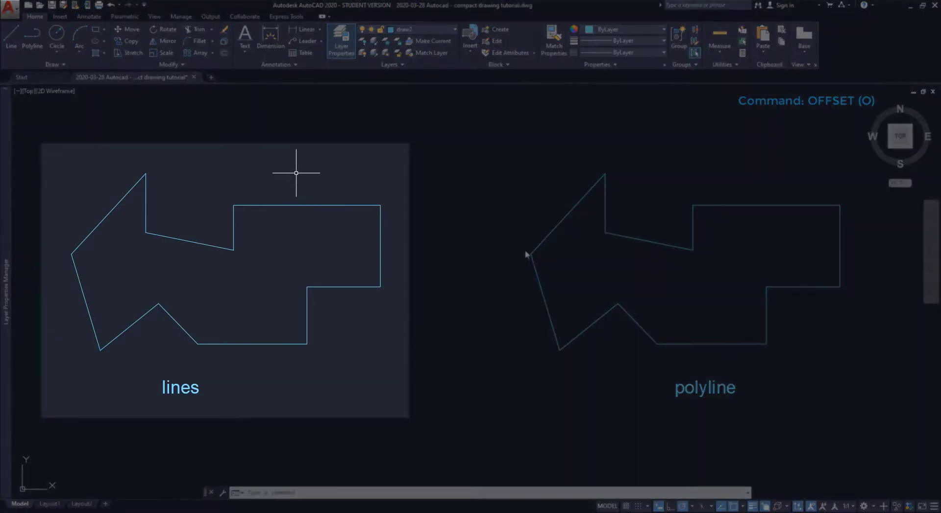
Offset each separate segment of the outline labelled "lines" inward by 10, one after another
{"action": "type", "text": "o"}
{"action": "key", "text": "Return"}
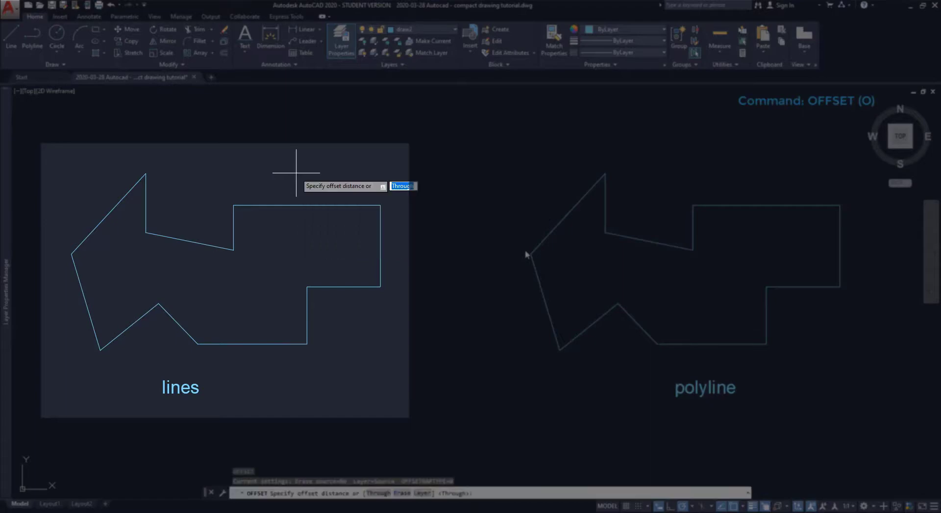
{"action": "type", "text": "10"}
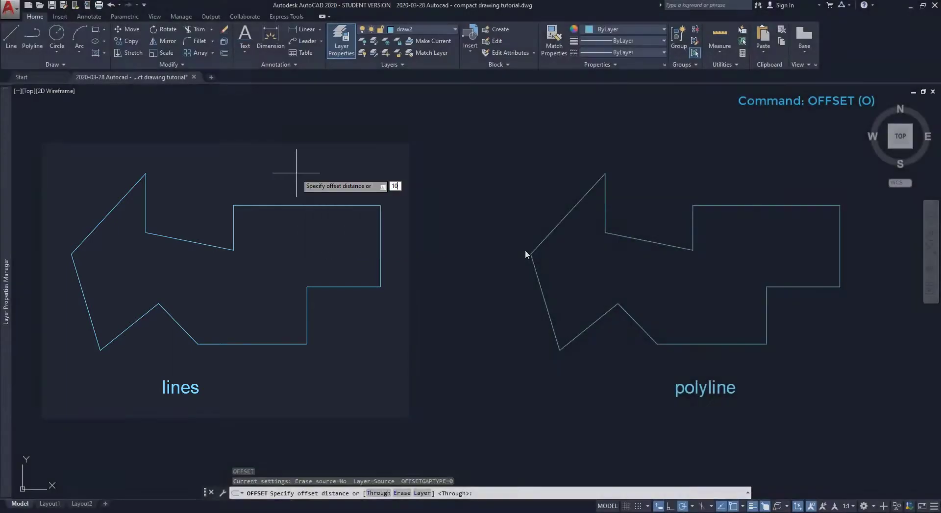
{"action": "key", "text": "Return"}
{"action": "left_click", "coordinate": [289, 205]}
{"action": "left_click", "coordinate": [342, 245]}
{"action": "left_click", "coordinate": [380, 248]}
{"action": "left_click", "coordinate": [336, 249]}
{"action": "left_click", "coordinate": [330, 287]}
{"action": "left_click", "coordinate": [303, 269]}
{"action": "left_click", "coordinate": [307, 311]}
{"action": "left_click", "coordinate": [275, 303]}
{"action": "left_click", "coordinate": [250, 345]}
{"action": "left_click", "coordinate": [248, 286]}
{"action": "left_click", "coordinate": [173, 320]}
{"action": "left_click", "coordinate": [216, 299]}
{"action": "left_click", "coordinate": [150, 310]}
{"action": "left_click", "coordinate": [128, 272]}
{"action": "left_click", "coordinate": [83, 294]}
{"action": "left_click", "coordinate": [104, 282]}
{"action": "left_click", "coordinate": [93, 231]}
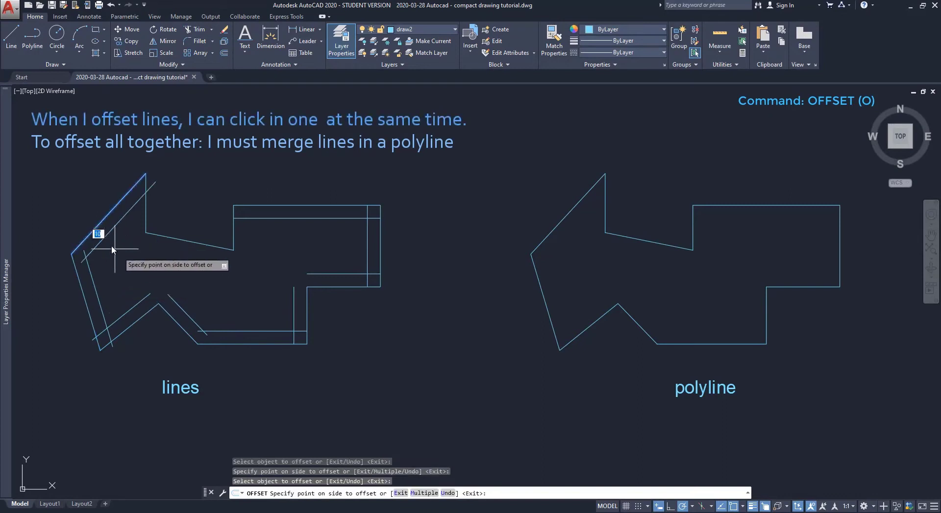
{"action": "left_click", "coordinate": [113, 244]}
{"action": "left_click", "coordinate": [145, 226]}
{"action": "left_click", "coordinate": [125, 240]}
{"action": "left_click", "coordinate": [166, 238]}
{"action": "left_click", "coordinate": [182, 258]}
{"action": "left_click", "coordinate": [233, 235]}
{"action": "left_click", "coordinate": [272, 241]}
{"action": "key", "text": "Return"}
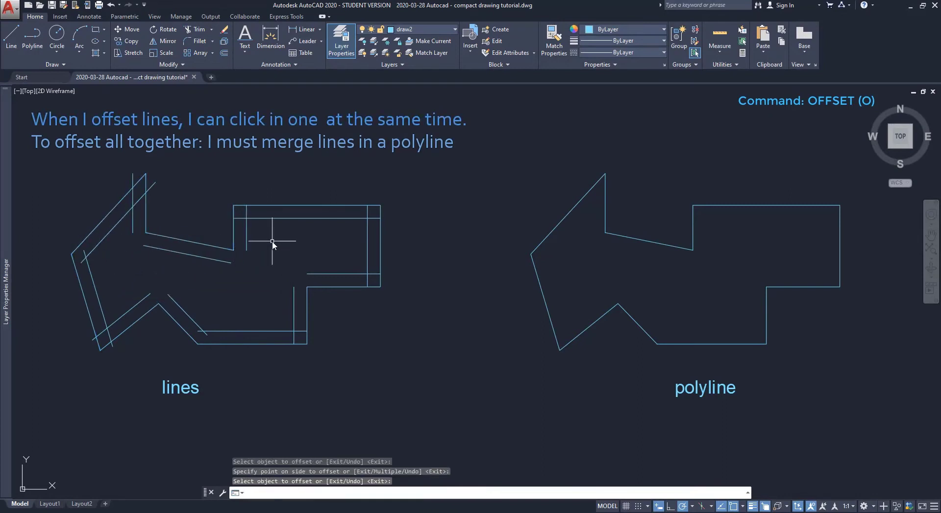
Offset the whole outline labelled "polyline" inward by 10 in a single operation
{"action": "type", "text": "o"}
{"action": "key", "text": "Return"}
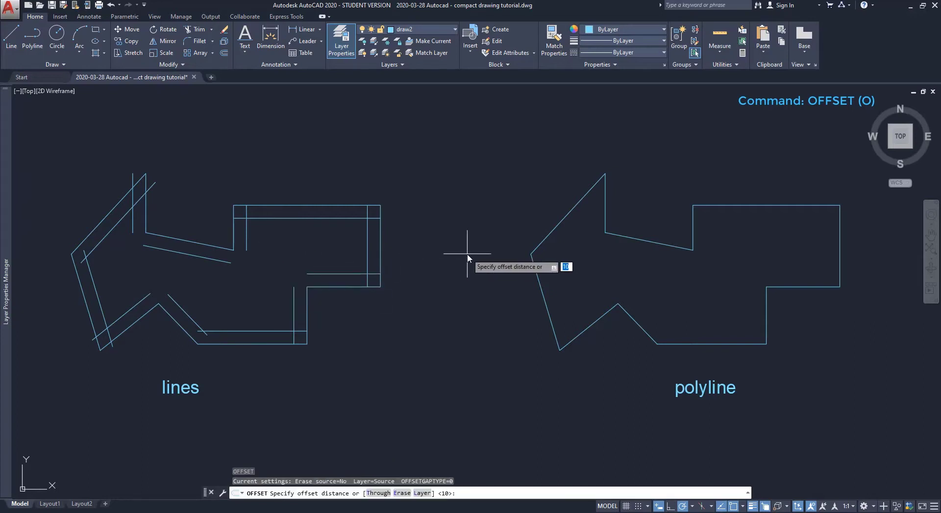
{"action": "key", "text": "Return"}
{"action": "left_click", "coordinate": [545, 237]}
{"action": "left_click", "coordinate": [578, 262]}
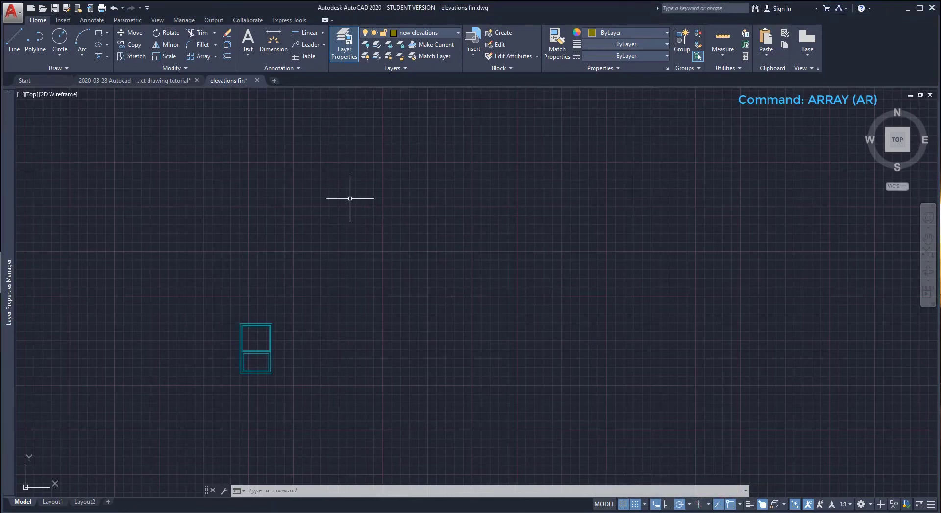
Create a rectangular array from the complete window drawing in the elevations file
{"action": "left_click", "coordinate": [215, 56]}
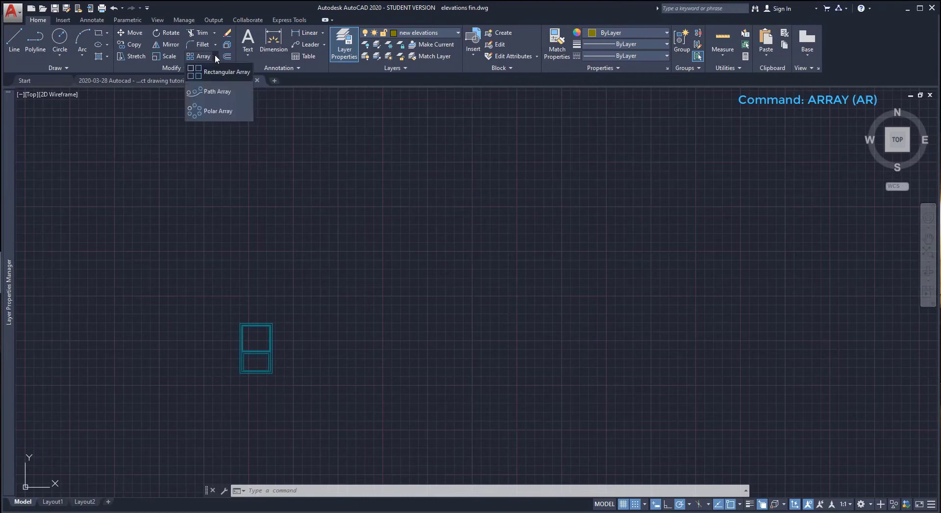
{"action": "left_click", "coordinate": [233, 77]}
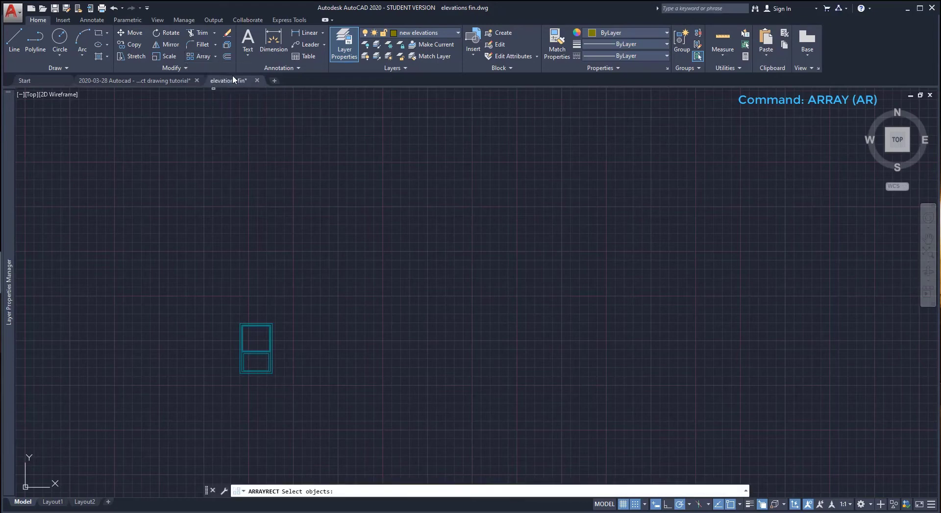
{"action": "left_click", "coordinate": [320, 402]}
{"action": "left_click", "coordinate": [201, 298]}
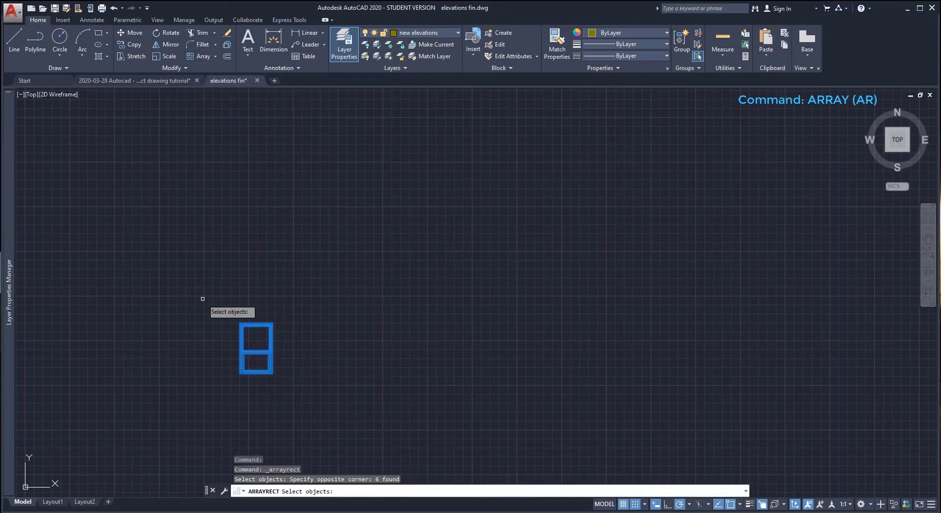
{"action": "key", "text": "Return"}
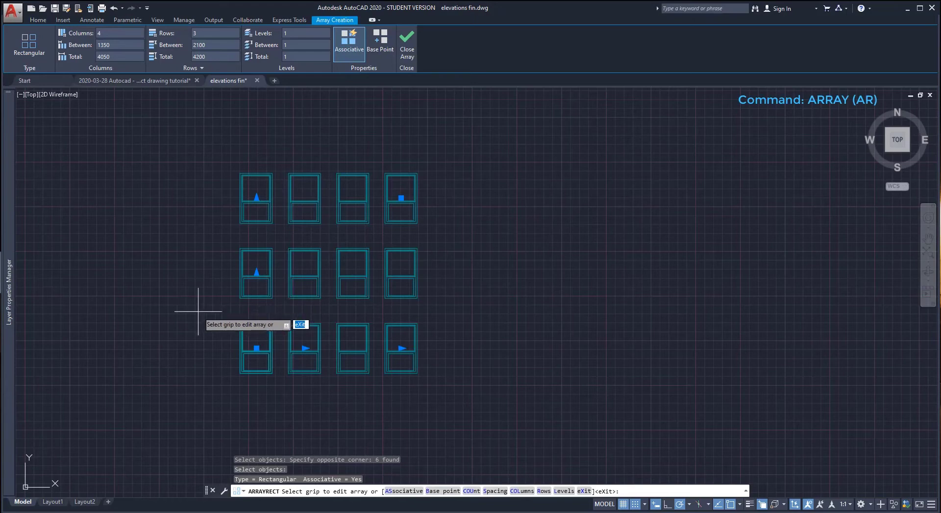
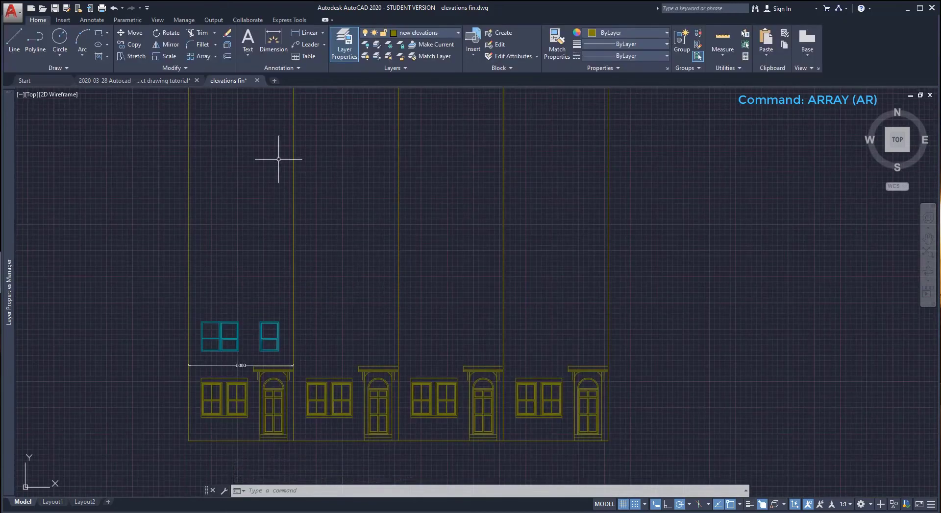
Create a rectangular array from the two blue upper-floor windows above the first house
{"action": "left_click", "coordinate": [197, 56]}
{"action": "left_click", "coordinate": [285, 357]}
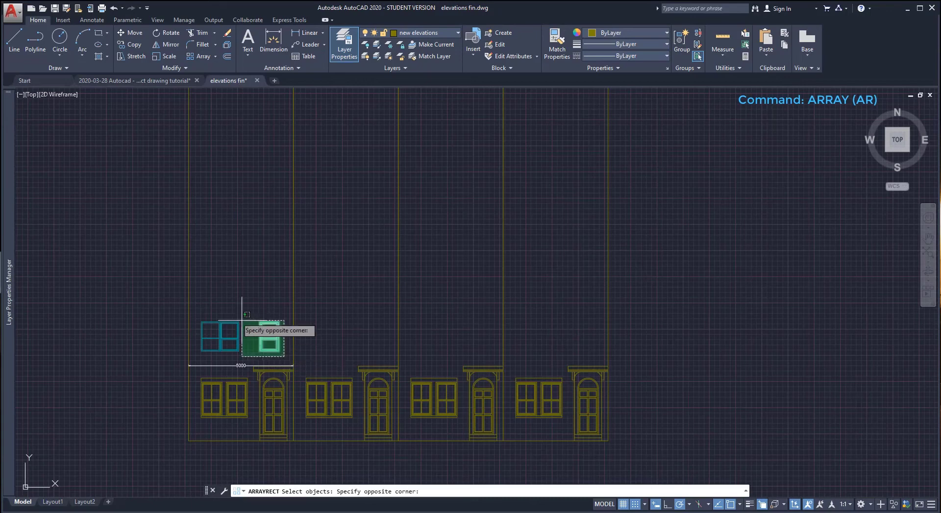
{"action": "left_click", "coordinate": [197, 313]}
{"action": "key", "text": "Return"}
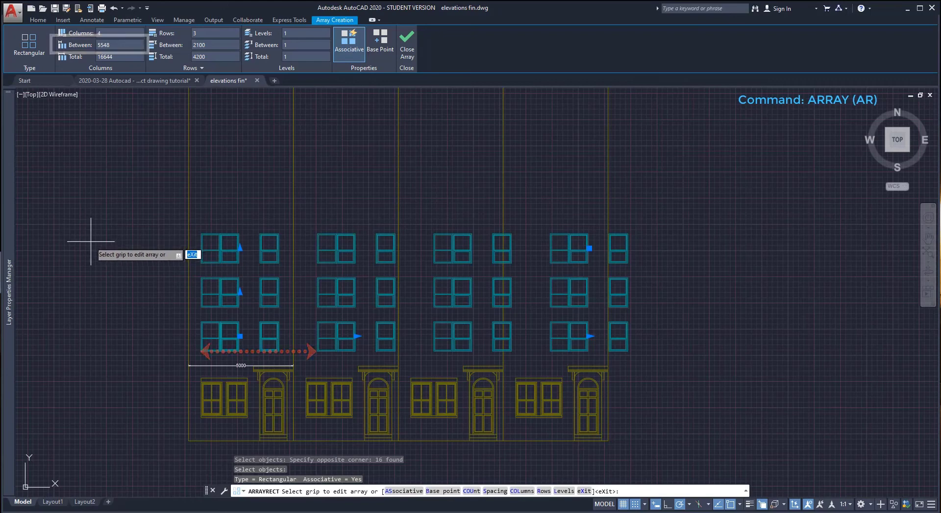
Set the window array's column spacing to 5000 and its row spacing to 2600
{"action": "left_click", "coordinate": [122, 45]}
{"action": "type", "text": "5000"}
{"action": "key", "text": "Return"}
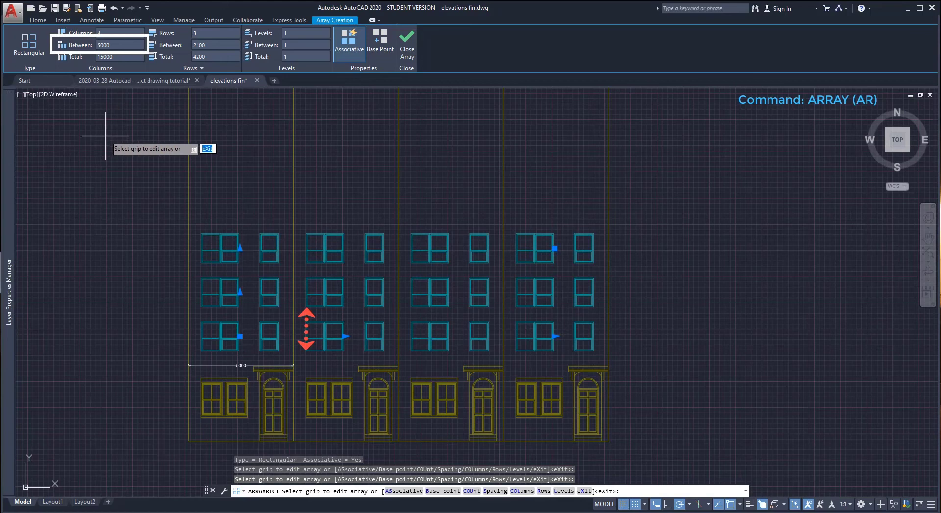
{"action": "left_click", "coordinate": [212, 45]}
{"action": "type", "text": "2600"}
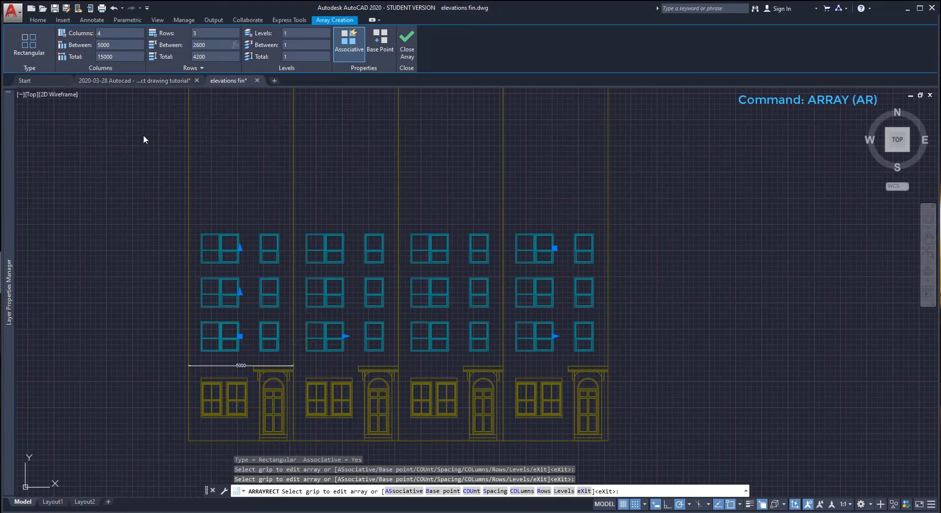
{"action": "key", "text": "Return"}
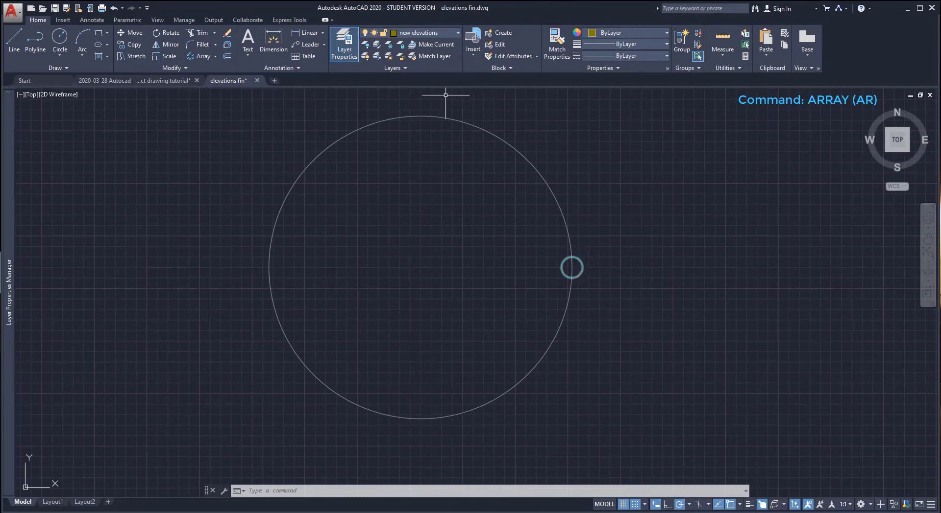
Create a polar array of the small circle around the centre of the large circle
{"action": "key", "text": "Escape"}
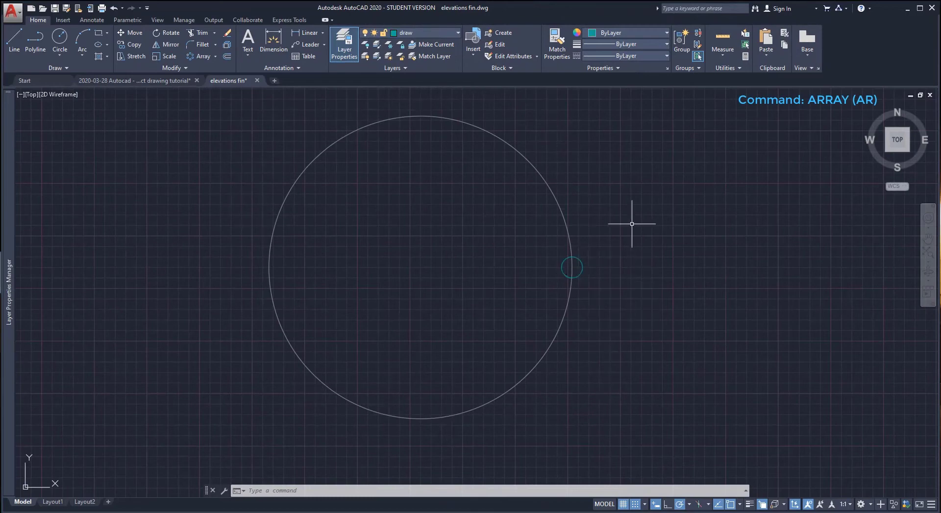
{"action": "left_click", "coordinate": [214, 57]}
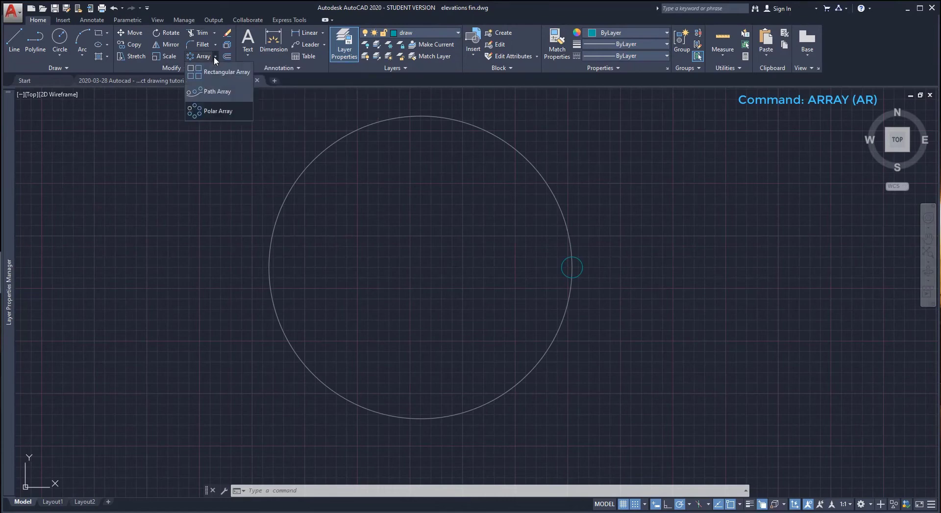
{"action": "left_click", "coordinate": [212, 112]}
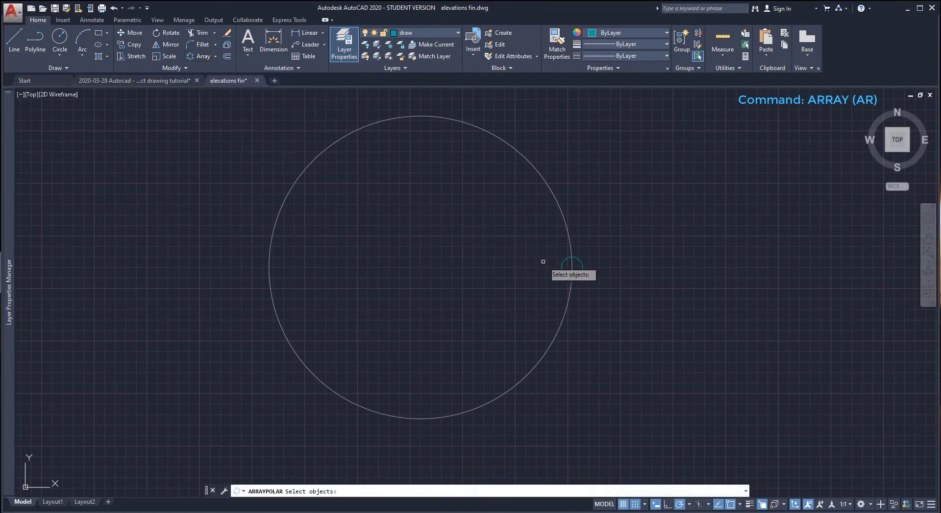
{"action": "left_click", "coordinate": [562, 266]}
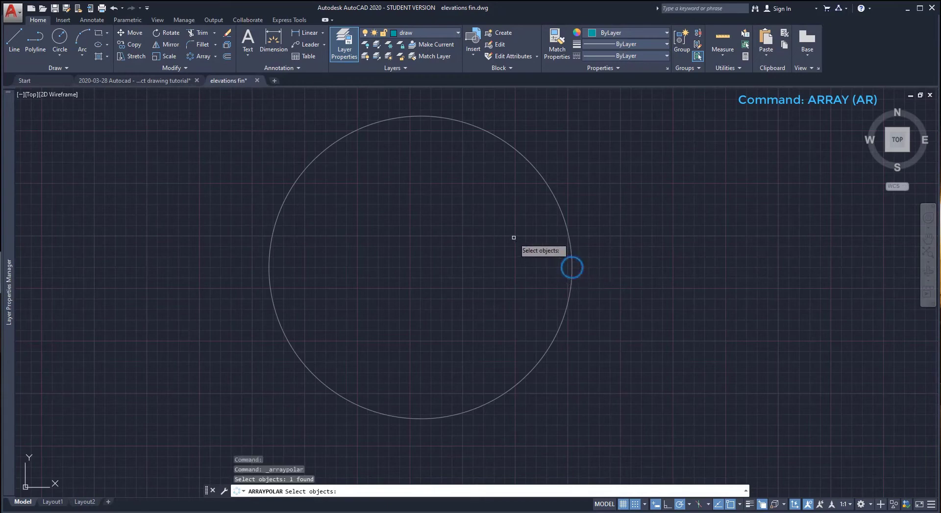
{"action": "key", "text": "Return"}
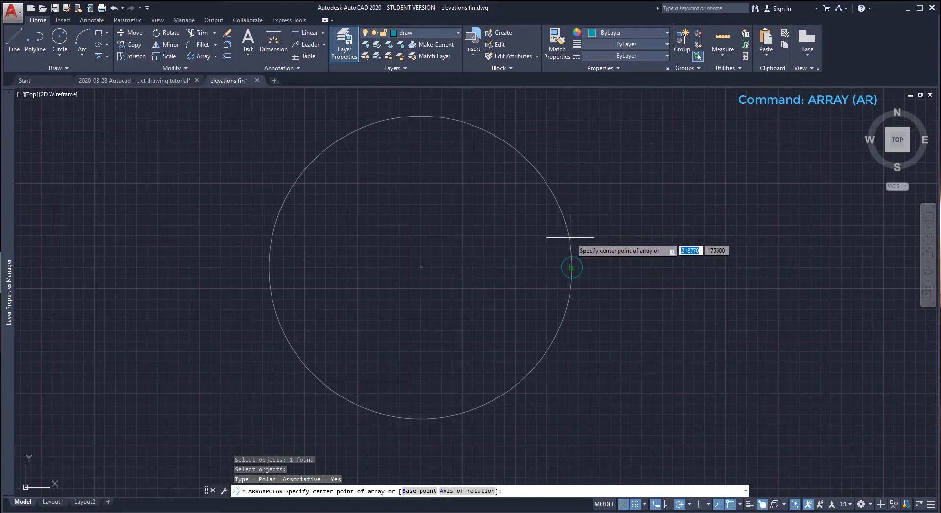
{"action": "left_click", "coordinate": [420, 267]}
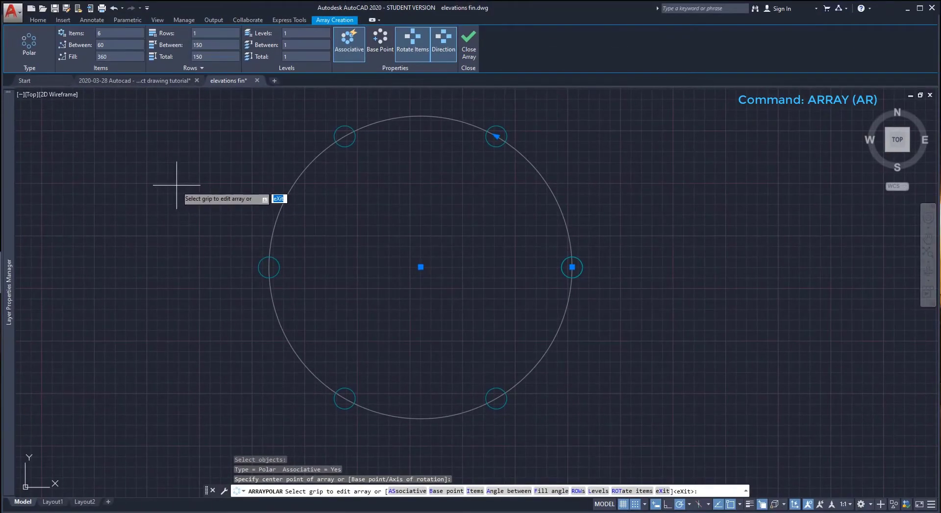
Set the number of items in the polar array to 8
{"action": "left_click", "coordinate": [105, 32]}
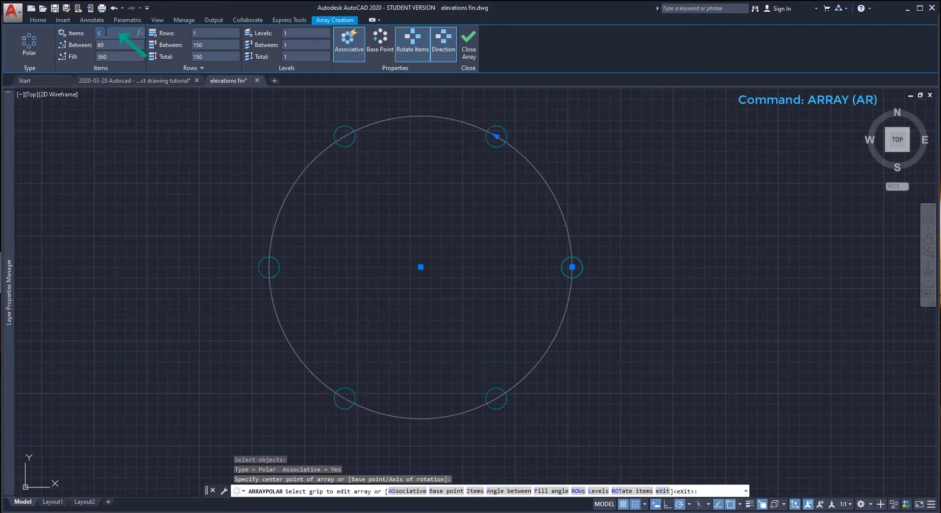
{"action": "key", "text": "BackSpace"}
{"action": "type", "text": "8"}
{"action": "left_click", "coordinate": [140, 147]}
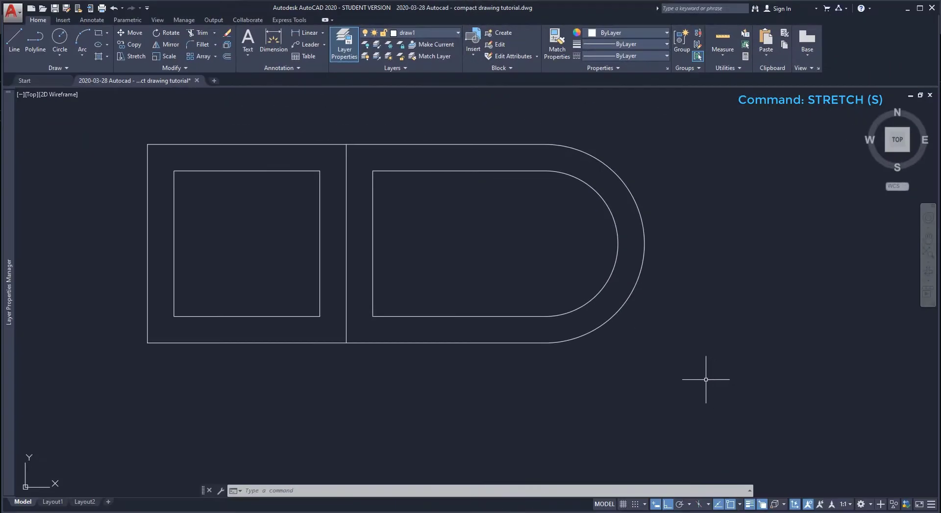
Stretch the rounded section beyond the dividing line 50 units to the right, enclosing its whole inner outline in the crossing selection
{"action": "left_click", "coordinate": [133, 56]}
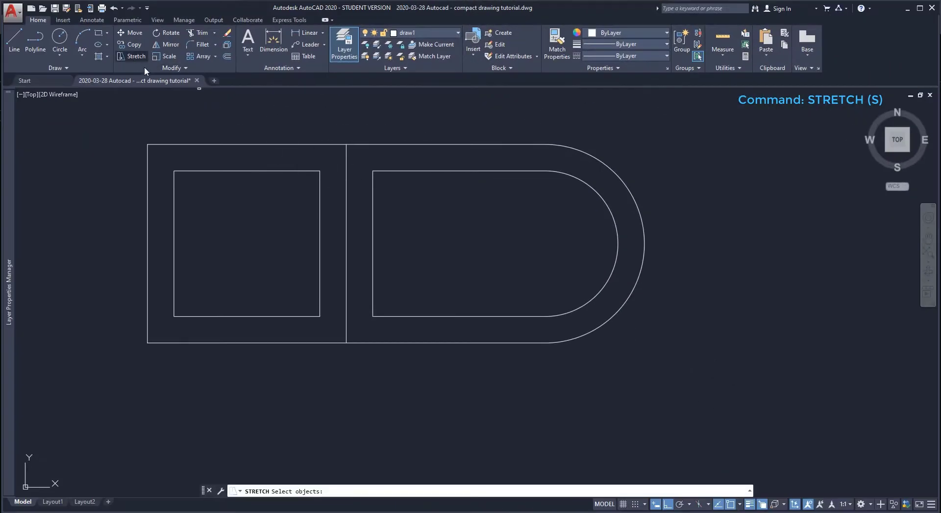
{"action": "left_click", "coordinate": [680, 370]}
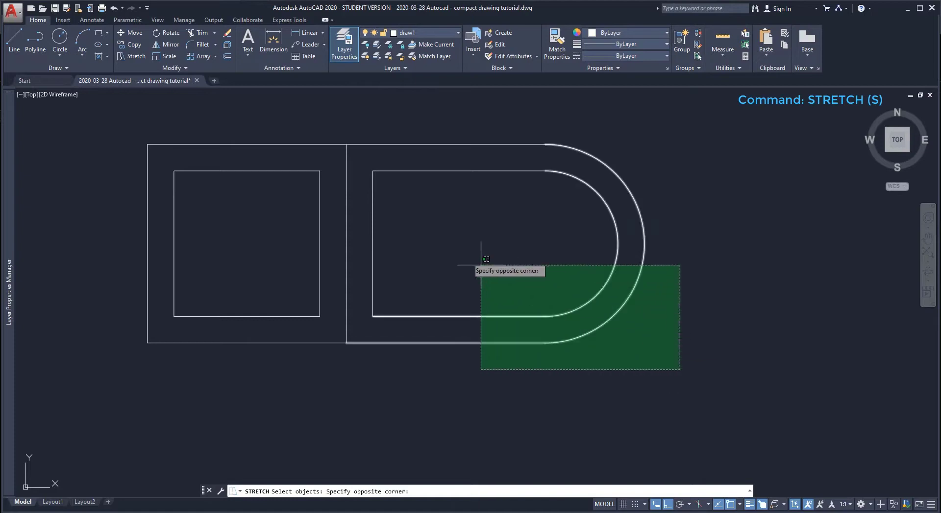
{"action": "left_click", "coordinate": [358, 129]}
{"action": "key", "text": "Return"}
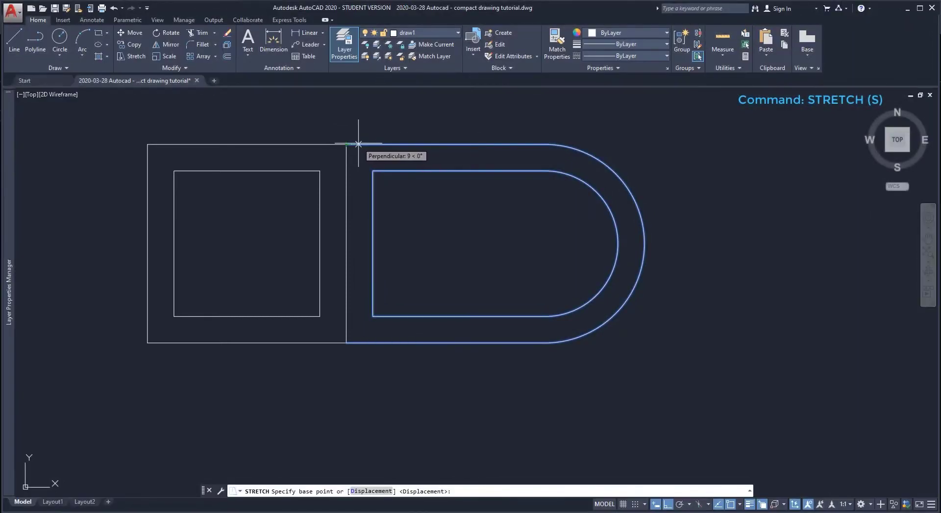
{"action": "left_click", "coordinate": [358, 144]}
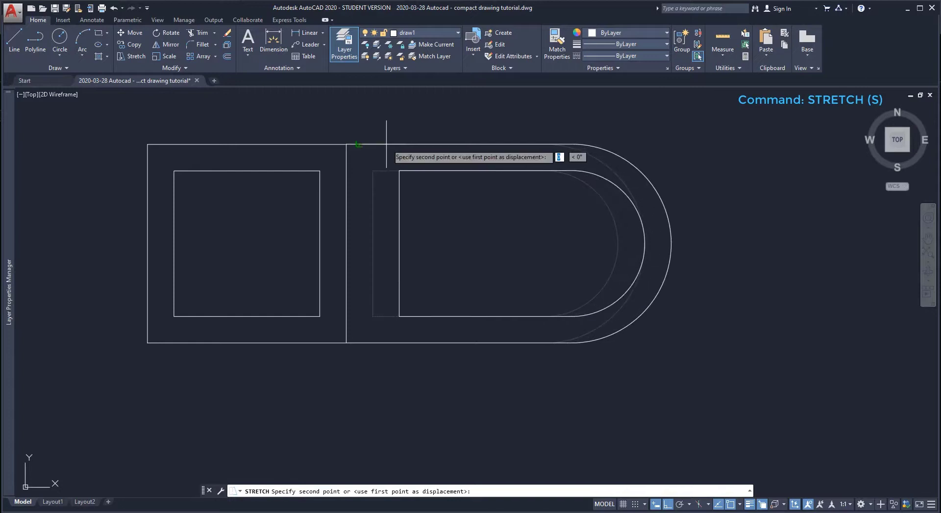
{"action": "type", "text": "50"}
{"action": "key", "text": "Return"}
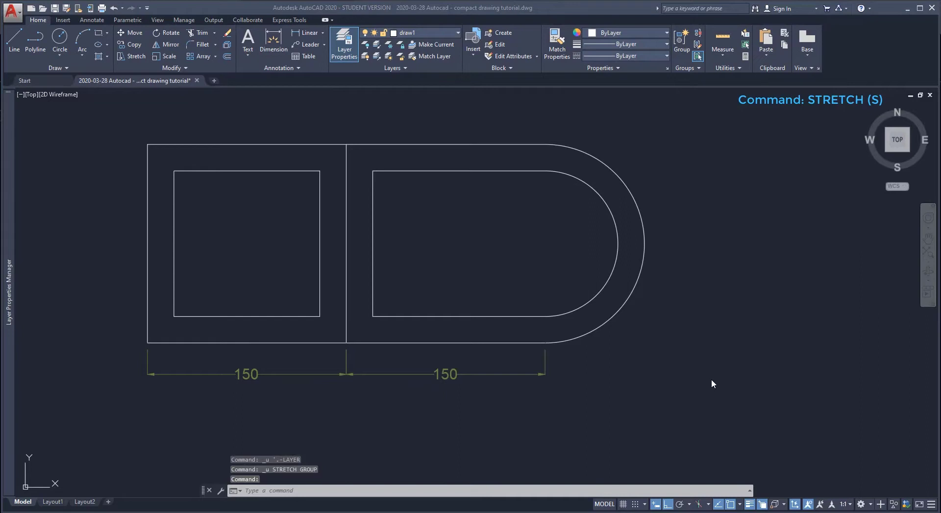
Stretch the figure 100 units to the right with polar tracking on, using a crossing selection that cuts through the square section and its dimension
{"action": "left_click", "coordinate": [136, 58]}
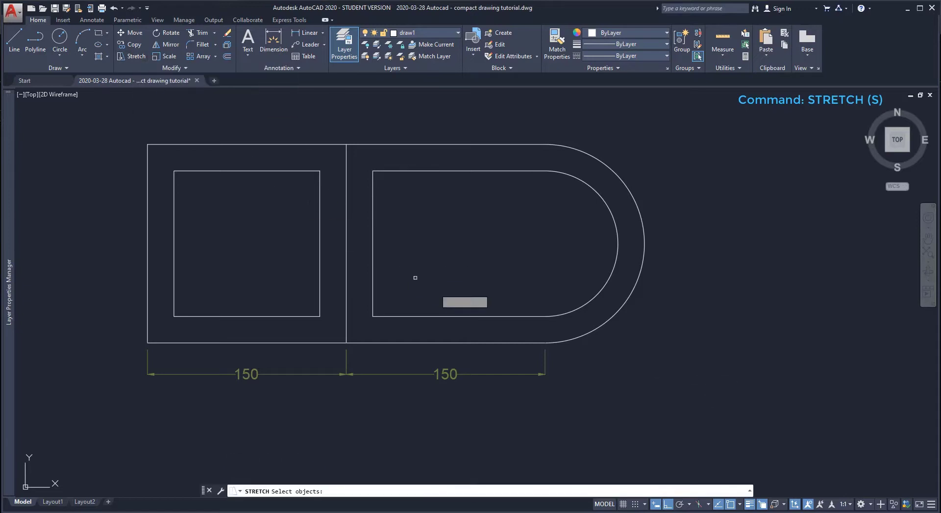
{"action": "left_click", "coordinate": [714, 425]}
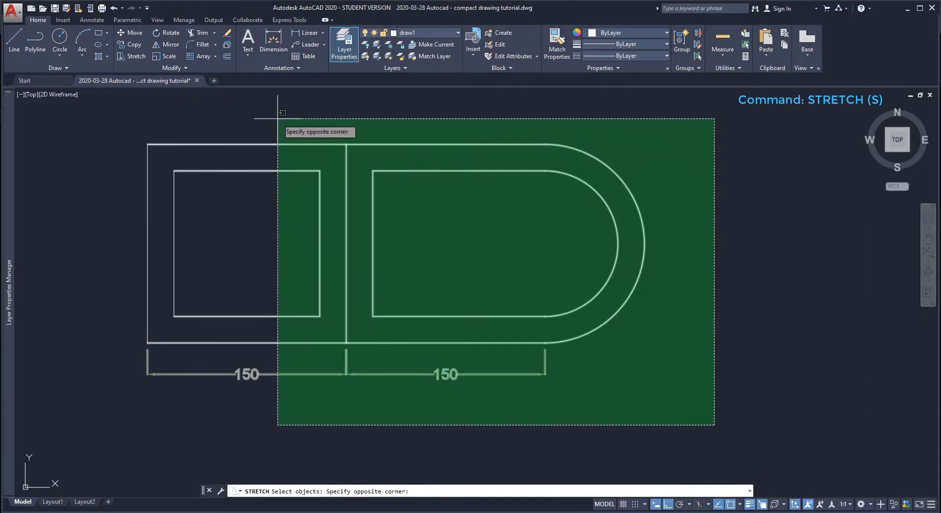
{"action": "left_click", "coordinate": [278, 120]}
{"action": "key", "text": "Return"}
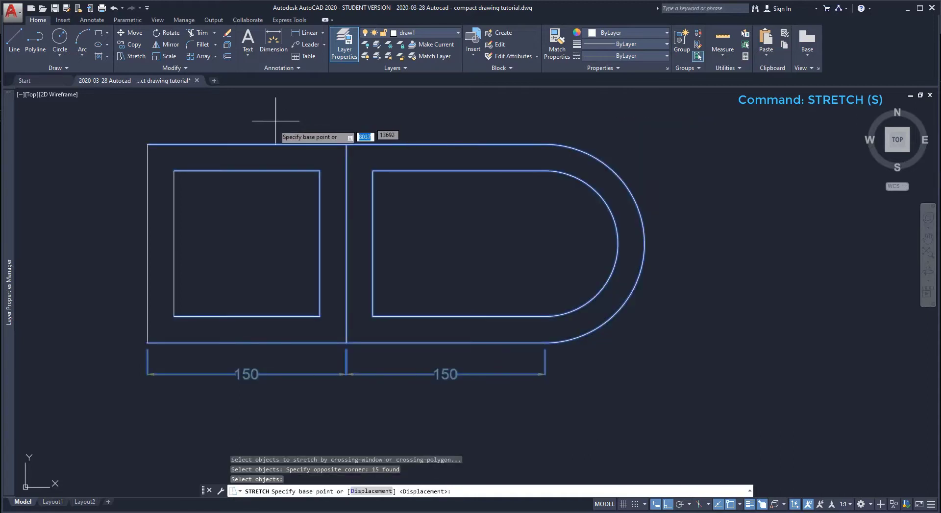
{"action": "left_click", "coordinate": [245, 316]}
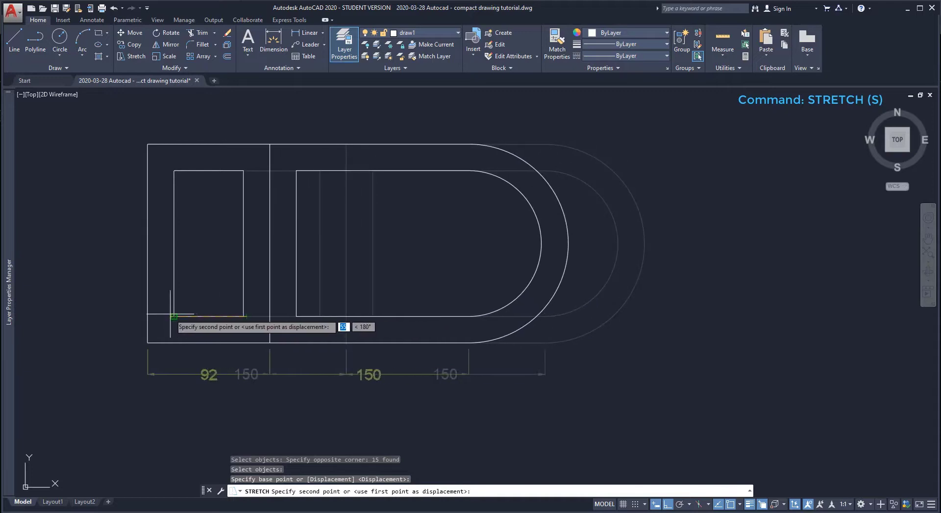
{"action": "key", "text": "F10"}
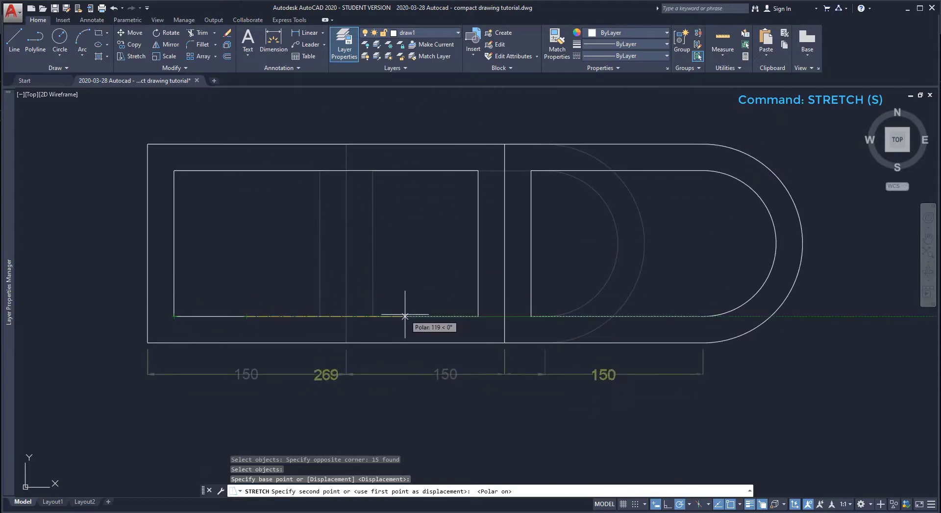
{"action": "type", "text": "100"}
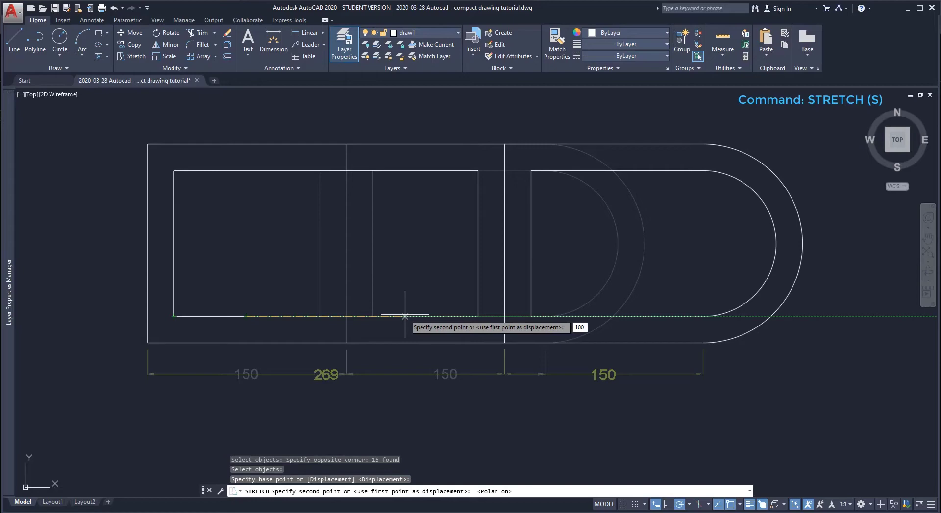
{"action": "key", "text": "Return"}
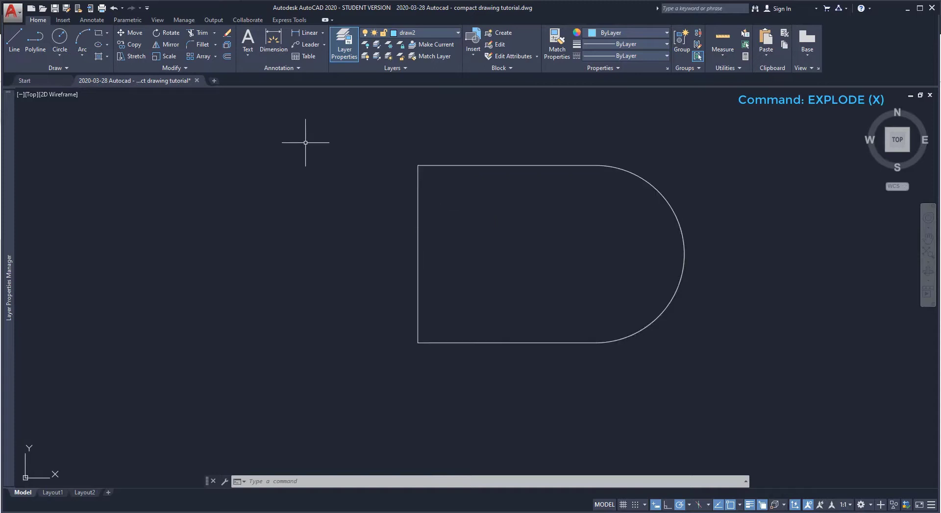
Explode the single D-shaped outline into its component objects
{"action": "left_click", "coordinate": [227, 47]}
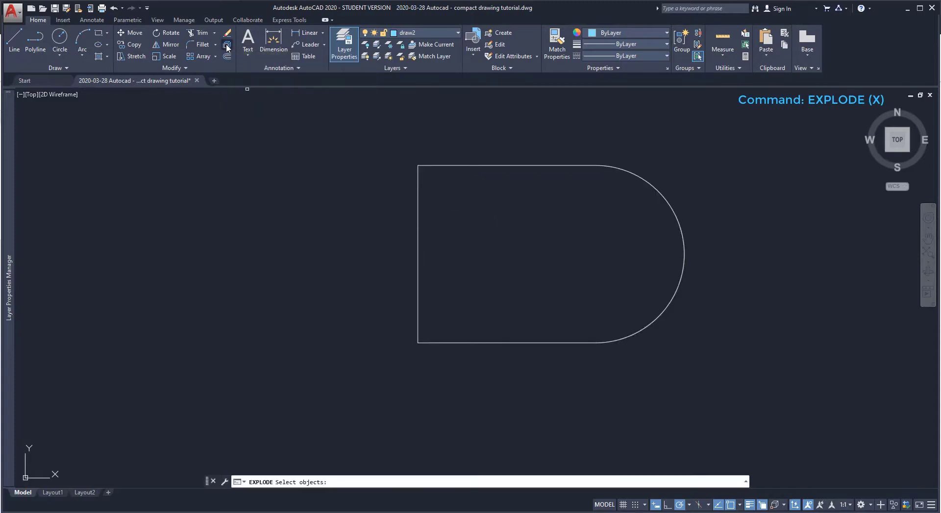
{"action": "left_click", "coordinate": [417, 203]}
{"action": "key", "text": "Return"}
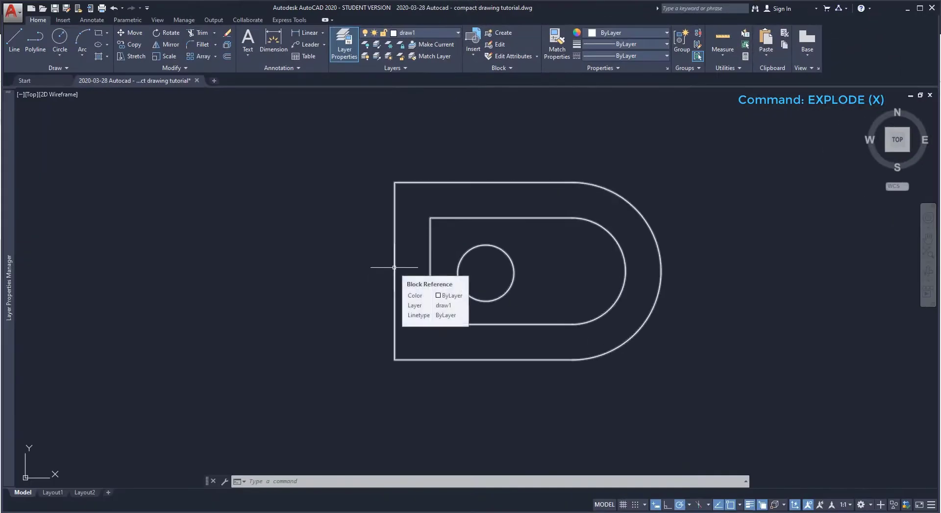
Explode the block reference made of two nested D-shaped outlines and a circle
{"action": "type", "text": "x"}
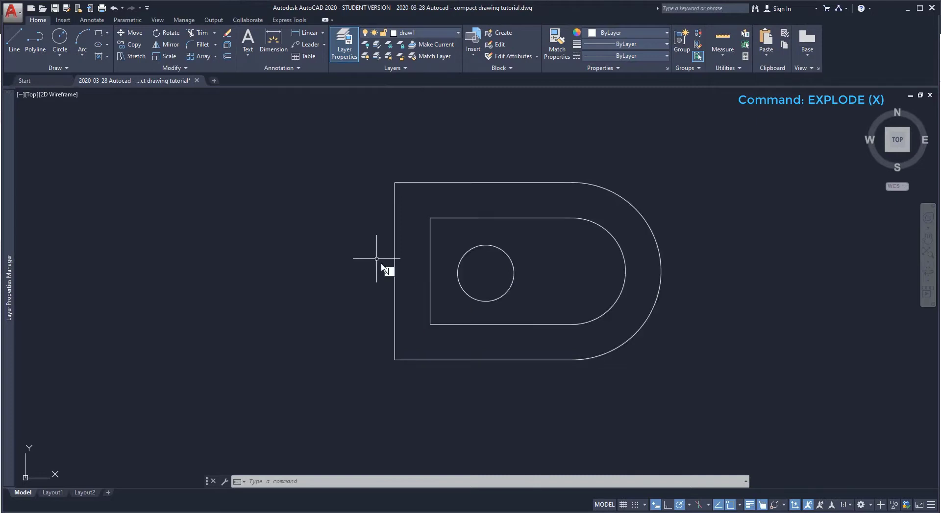
{"action": "key", "text": "Return"}
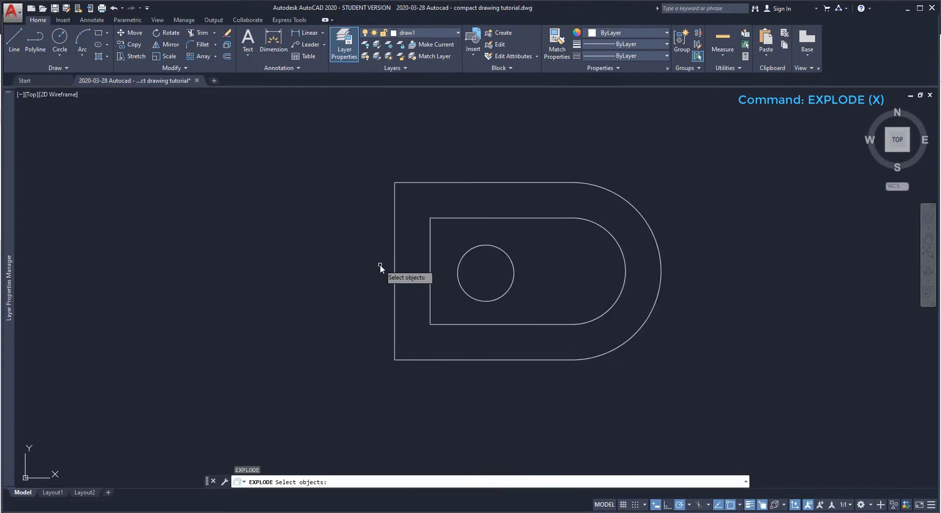
{"action": "left_click", "coordinate": [390, 268]}
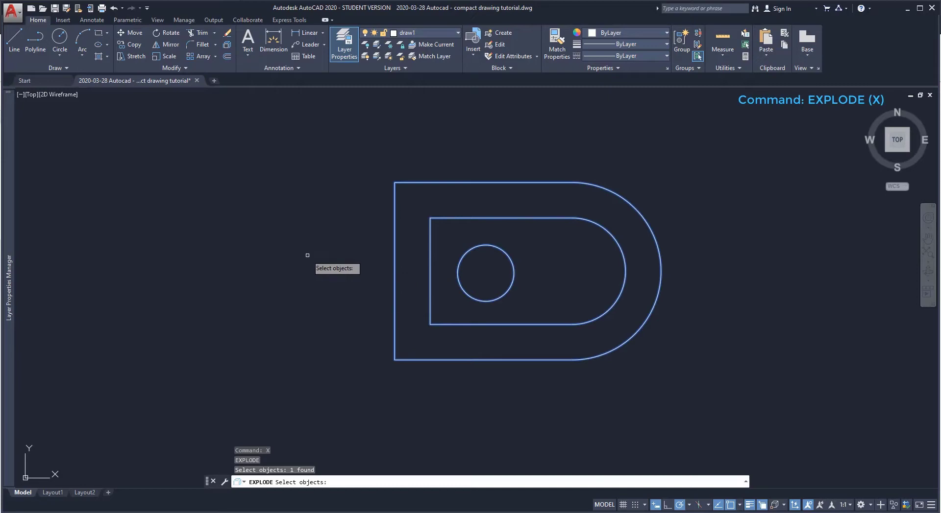
{"action": "key", "text": "Return"}
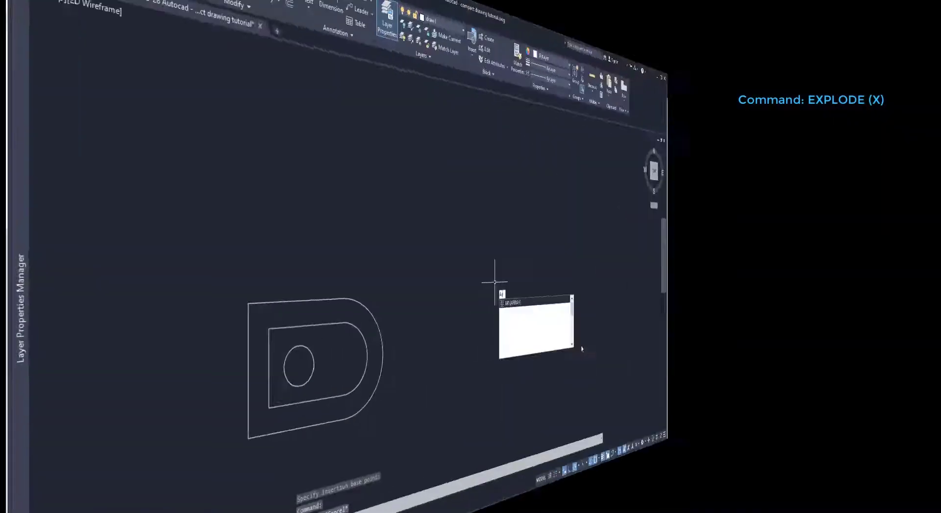
Create a rectangular array of the D-shaped figure with 4 columns and 3 rows
{"action": "key", "text": "Return"}
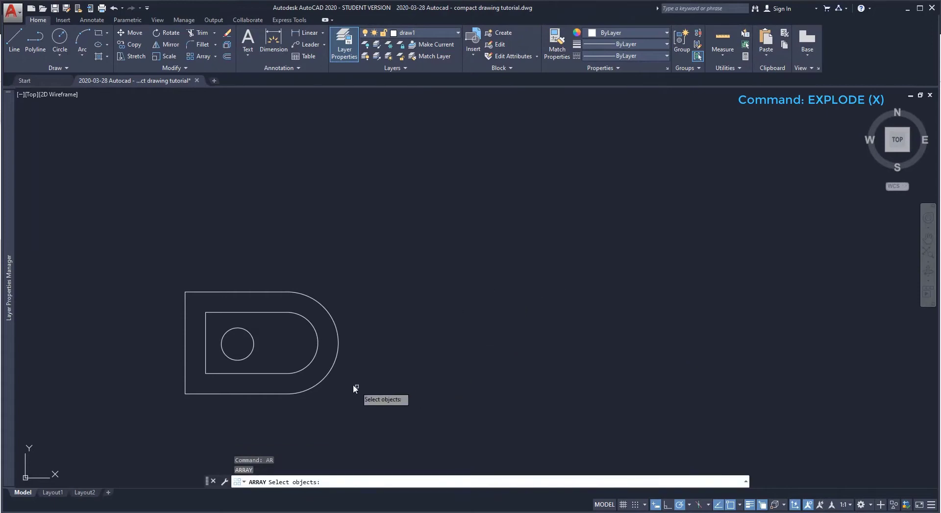
{"action": "left_click", "coordinate": [328, 377]}
{"action": "key", "text": "Return"}
{"action": "left_click", "coordinate": [358, 403]}
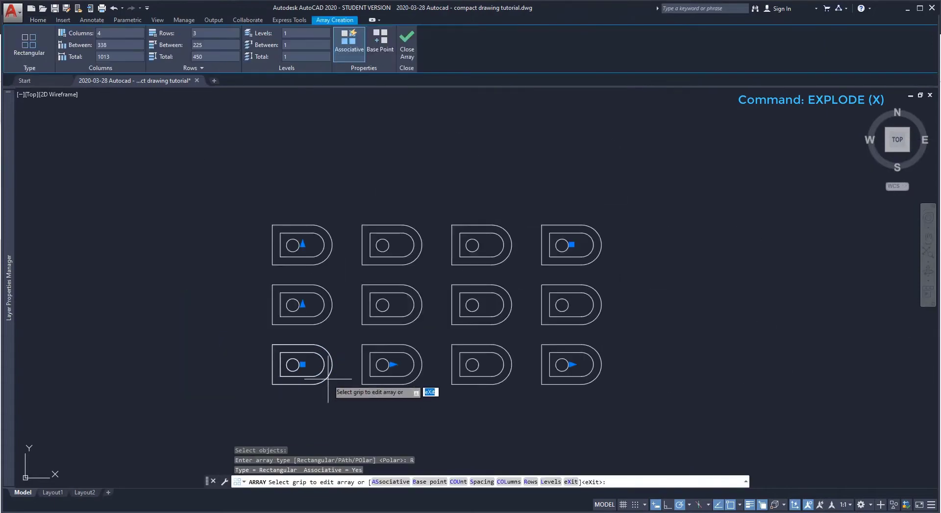
{"action": "key", "text": "Return"}
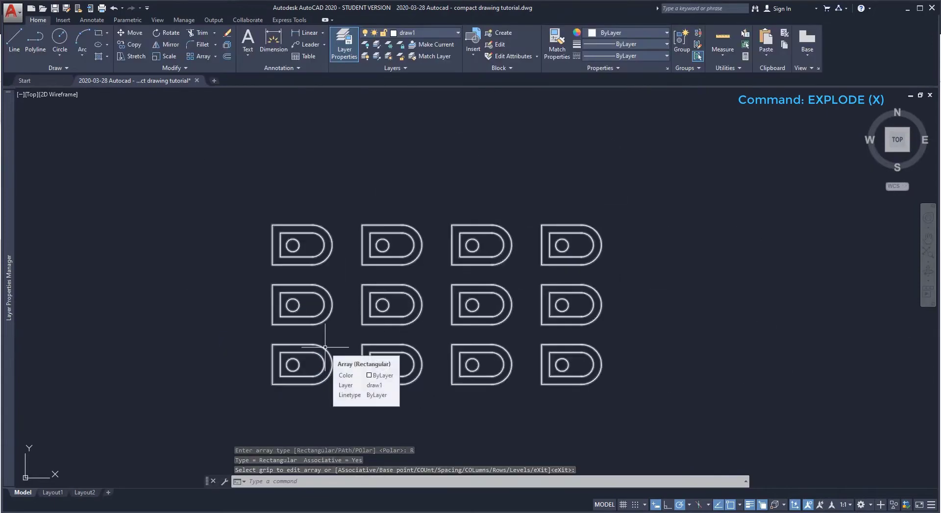
Explode the rectangular array of D-shaped figures into separate items
{"action": "type", "text": "x"}
{"action": "key", "text": "Return"}
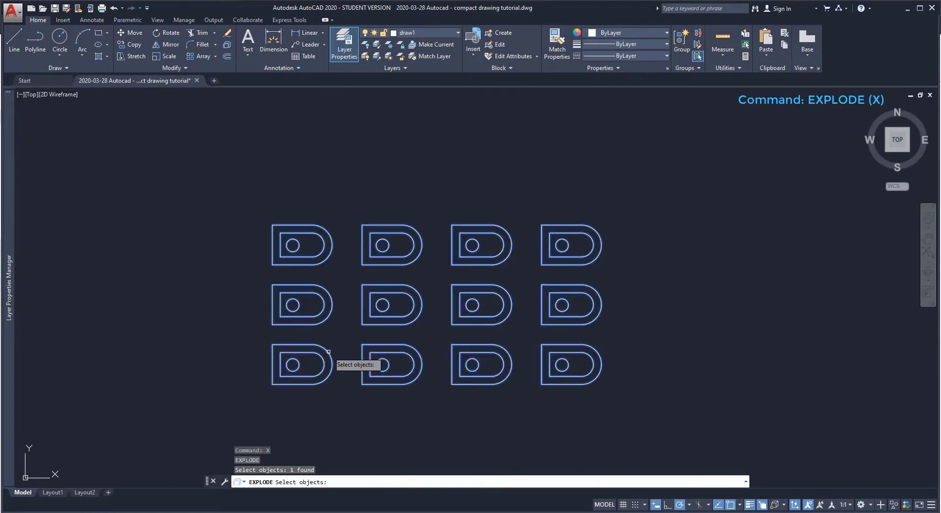
{"action": "left_click", "coordinate": [329, 351]}
{"action": "key", "text": "Return"}
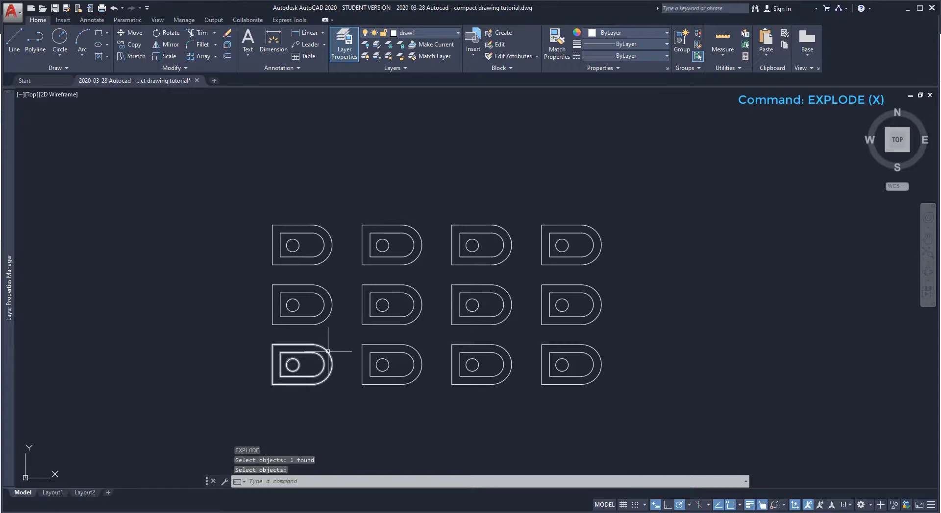